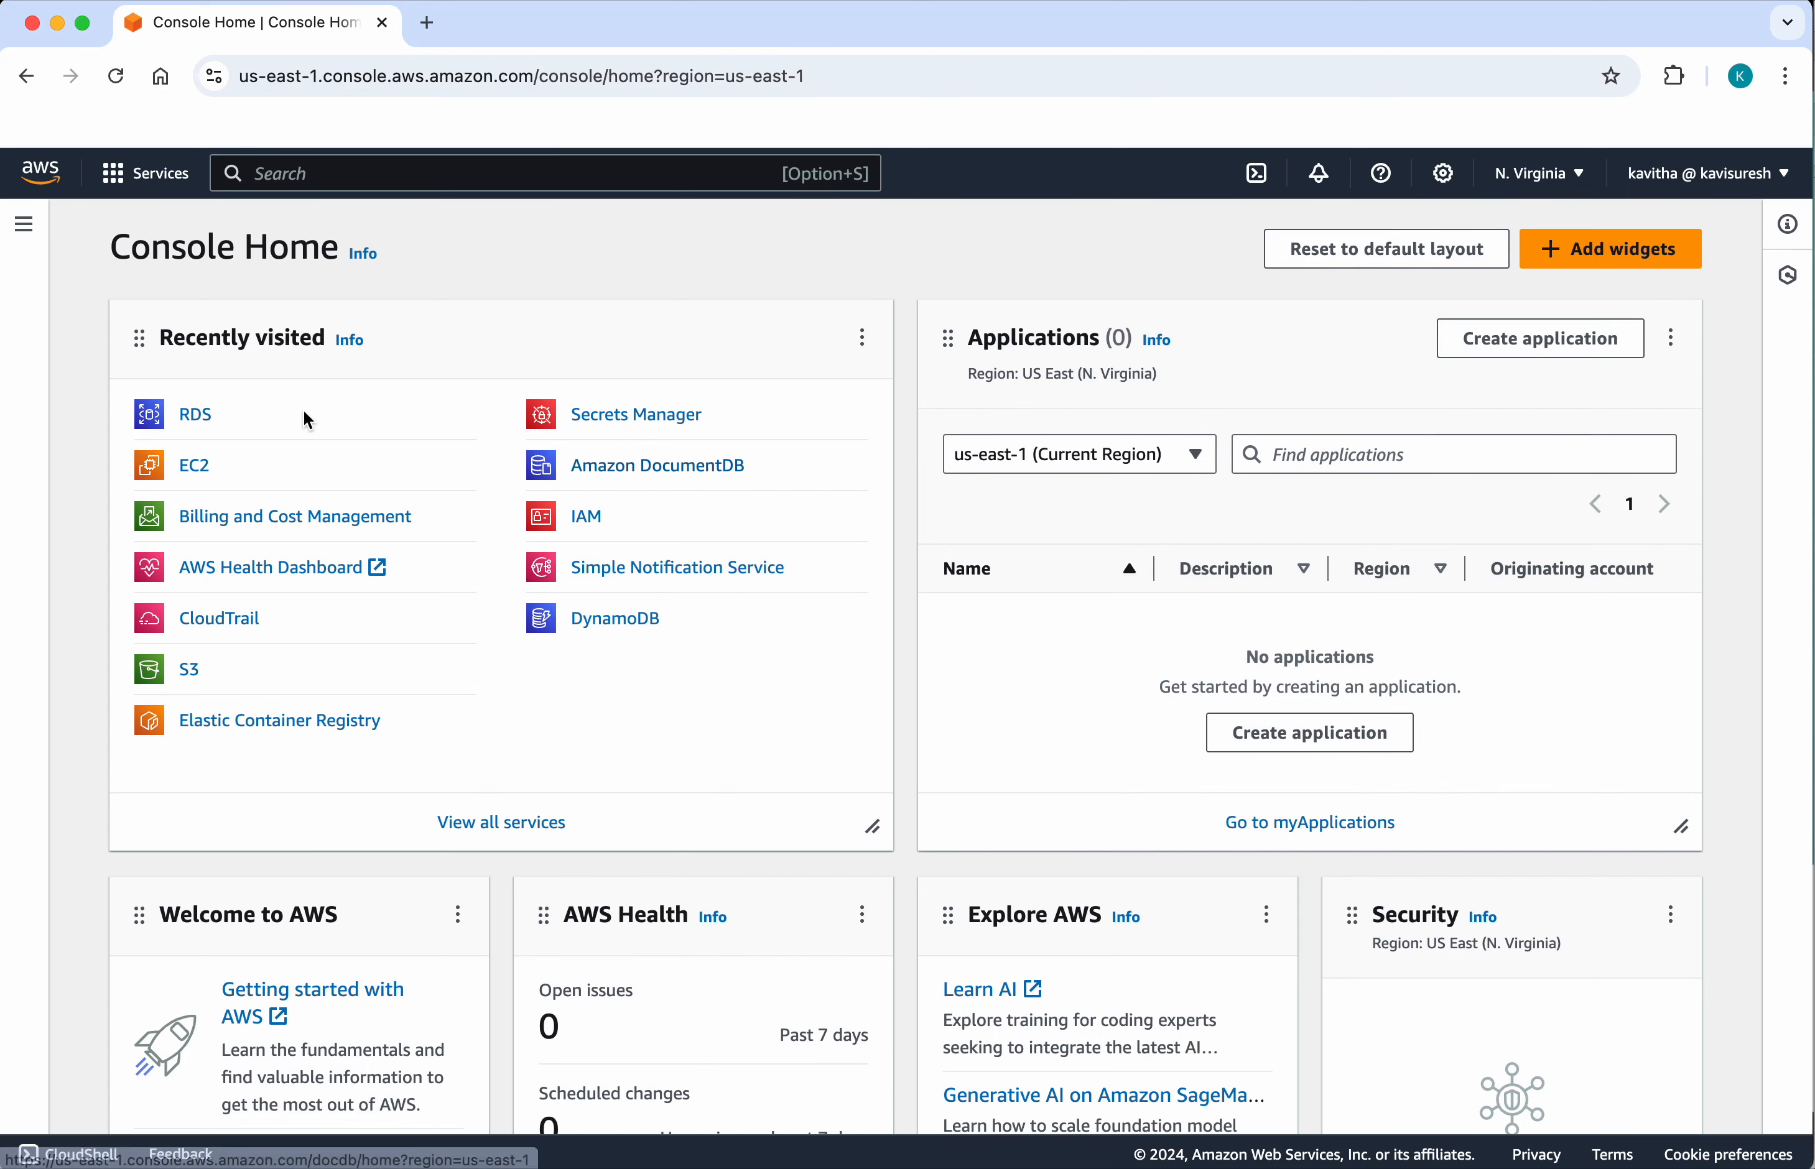
Step: Start creating a new RDS database and choose PostgreSQL as the engine type
click(195, 420)
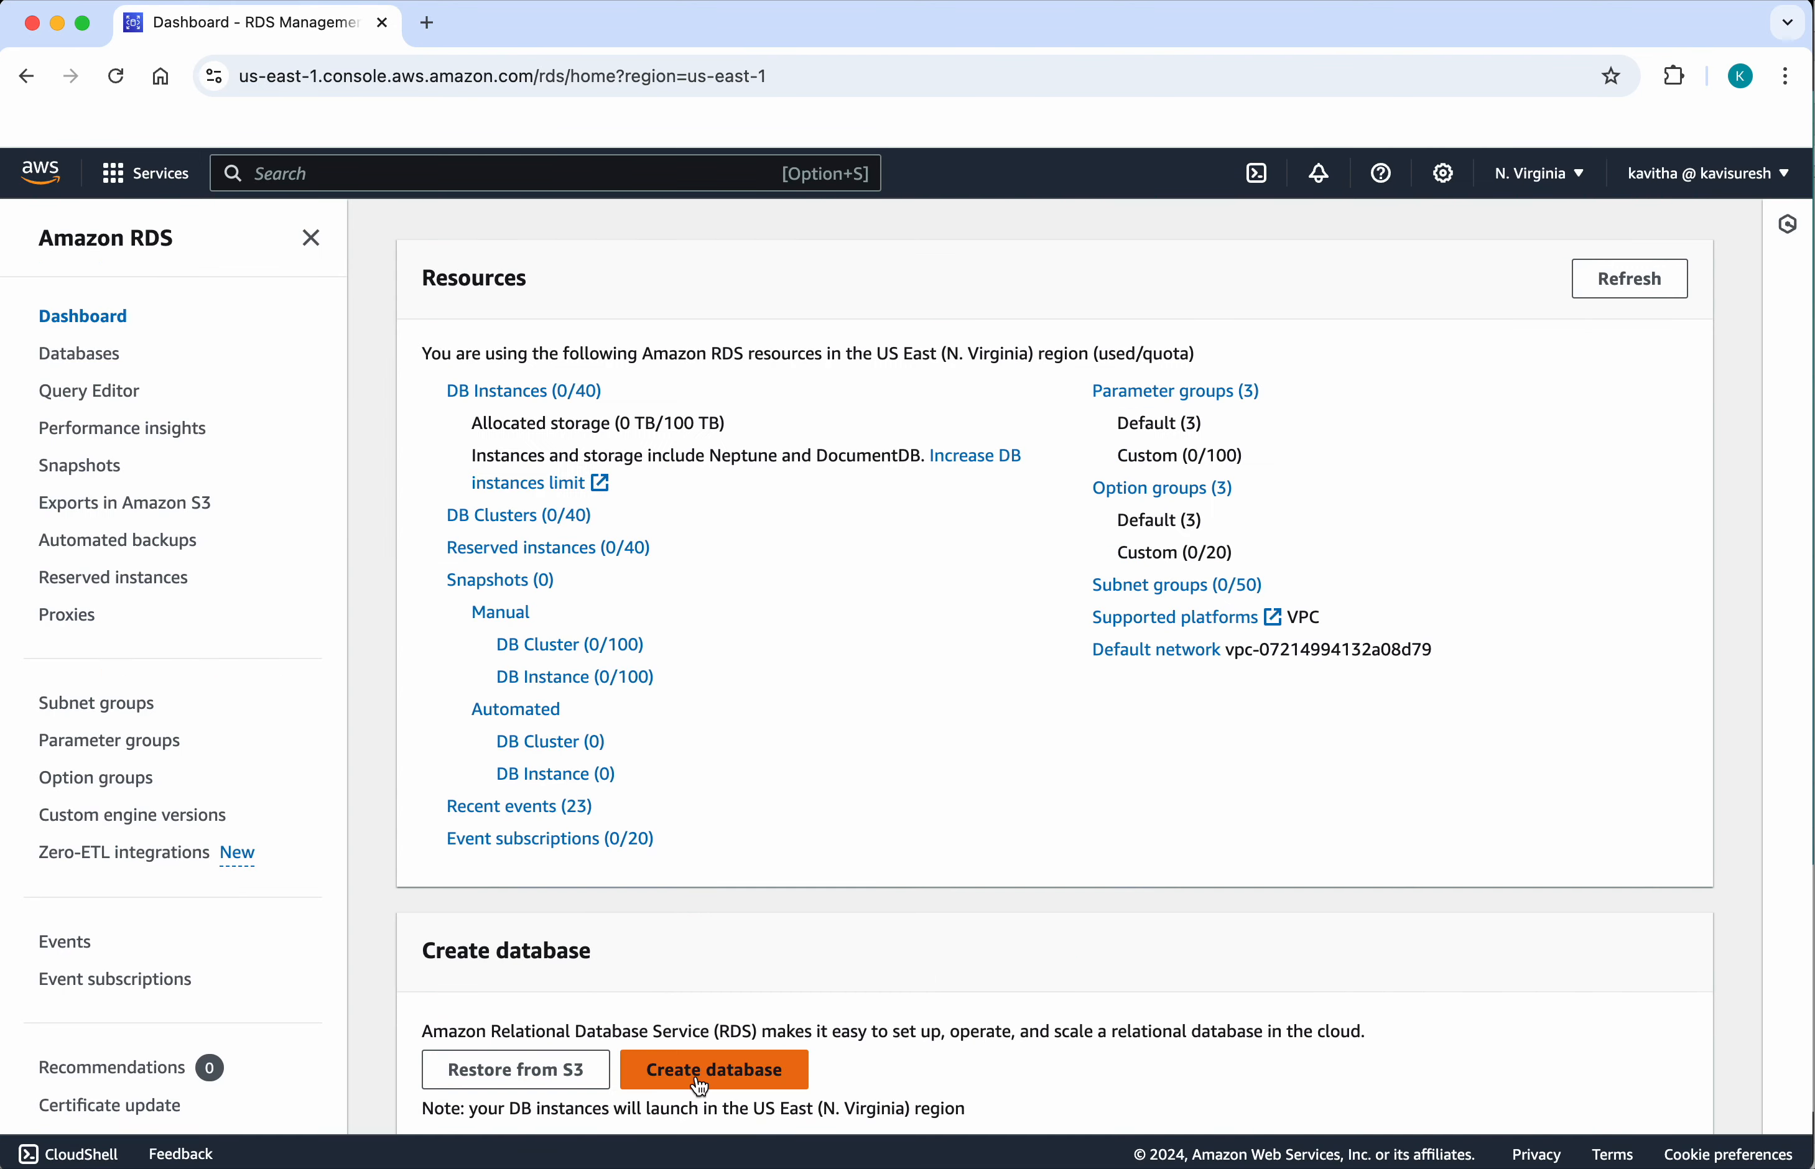
click(695, 1075)
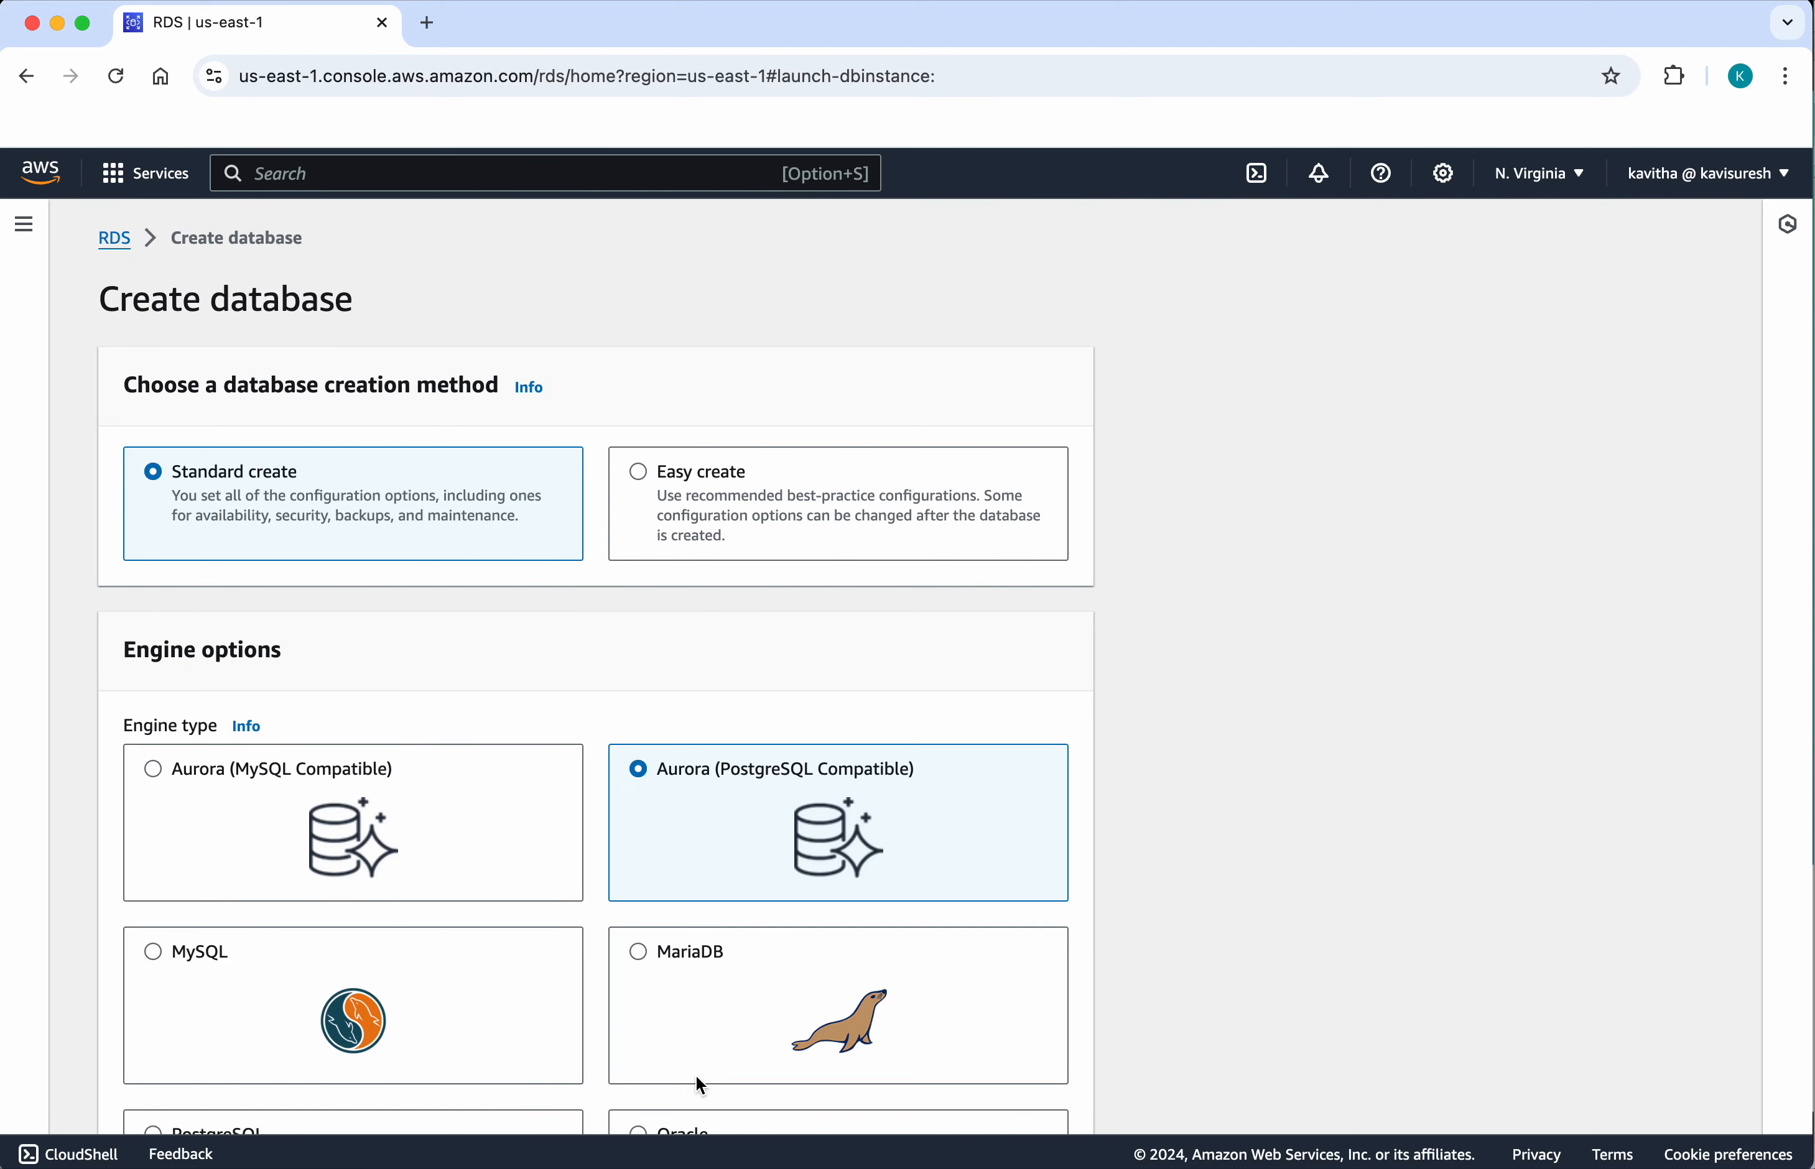
scroll(661, 1043, down, 5)
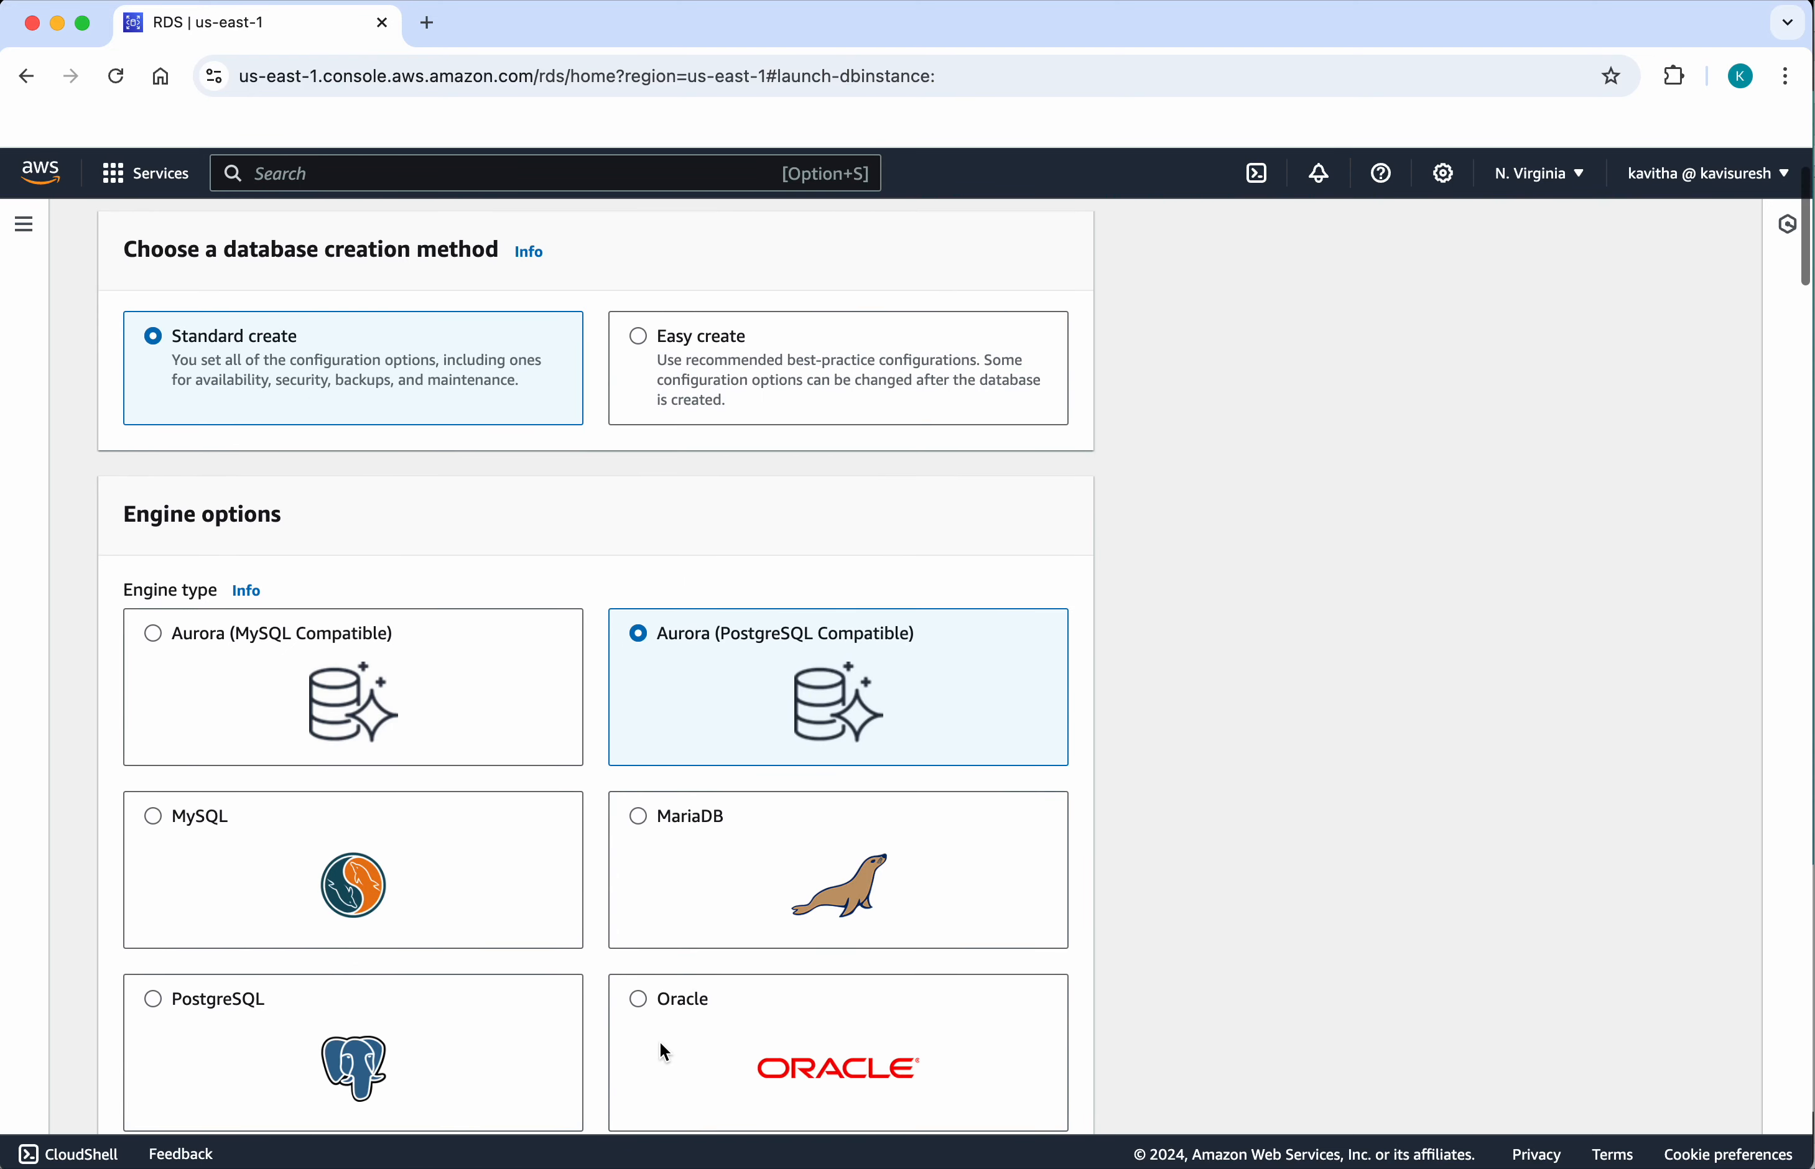
scroll(664, 1052, down, 1)
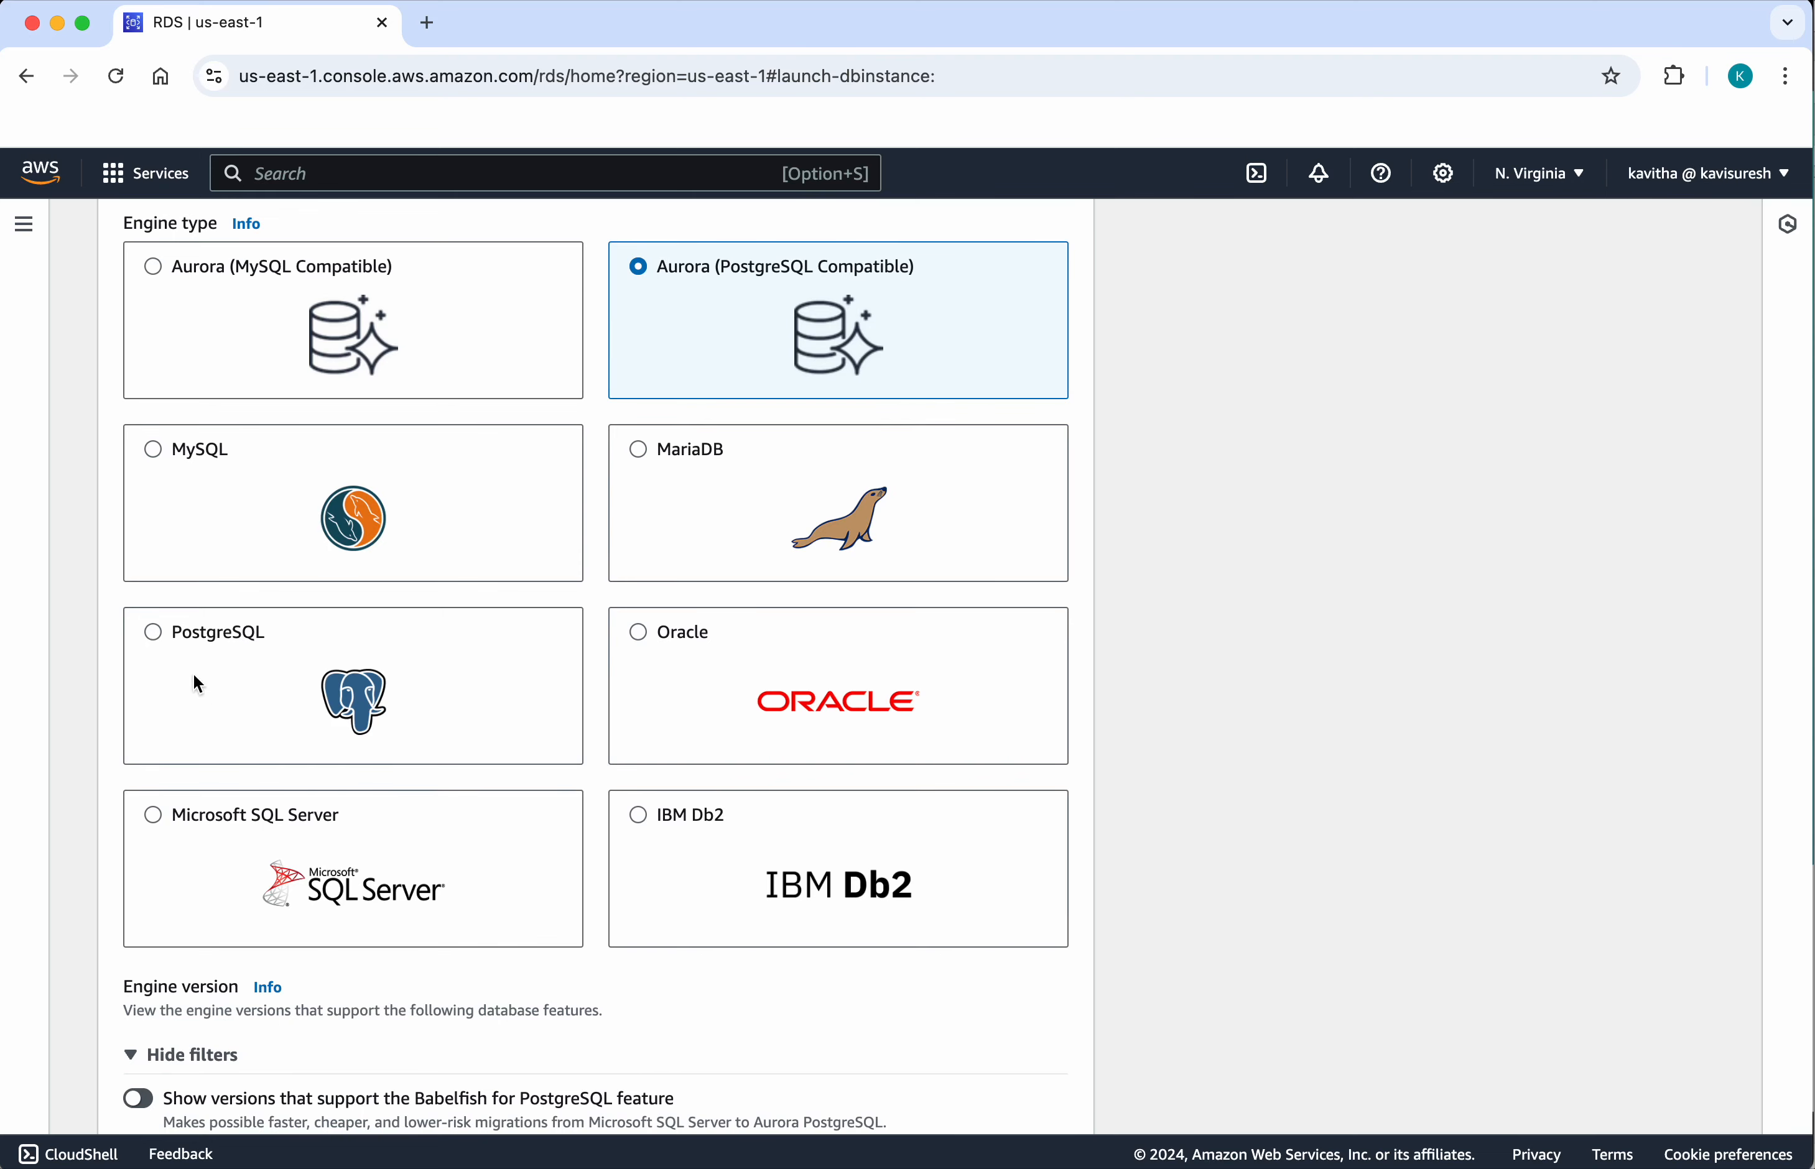
click(156, 637)
Step: Set the engine version to PostgreSQL 16.3-R2 and choose the Free tier template
scroll(435, 917, down, 1)
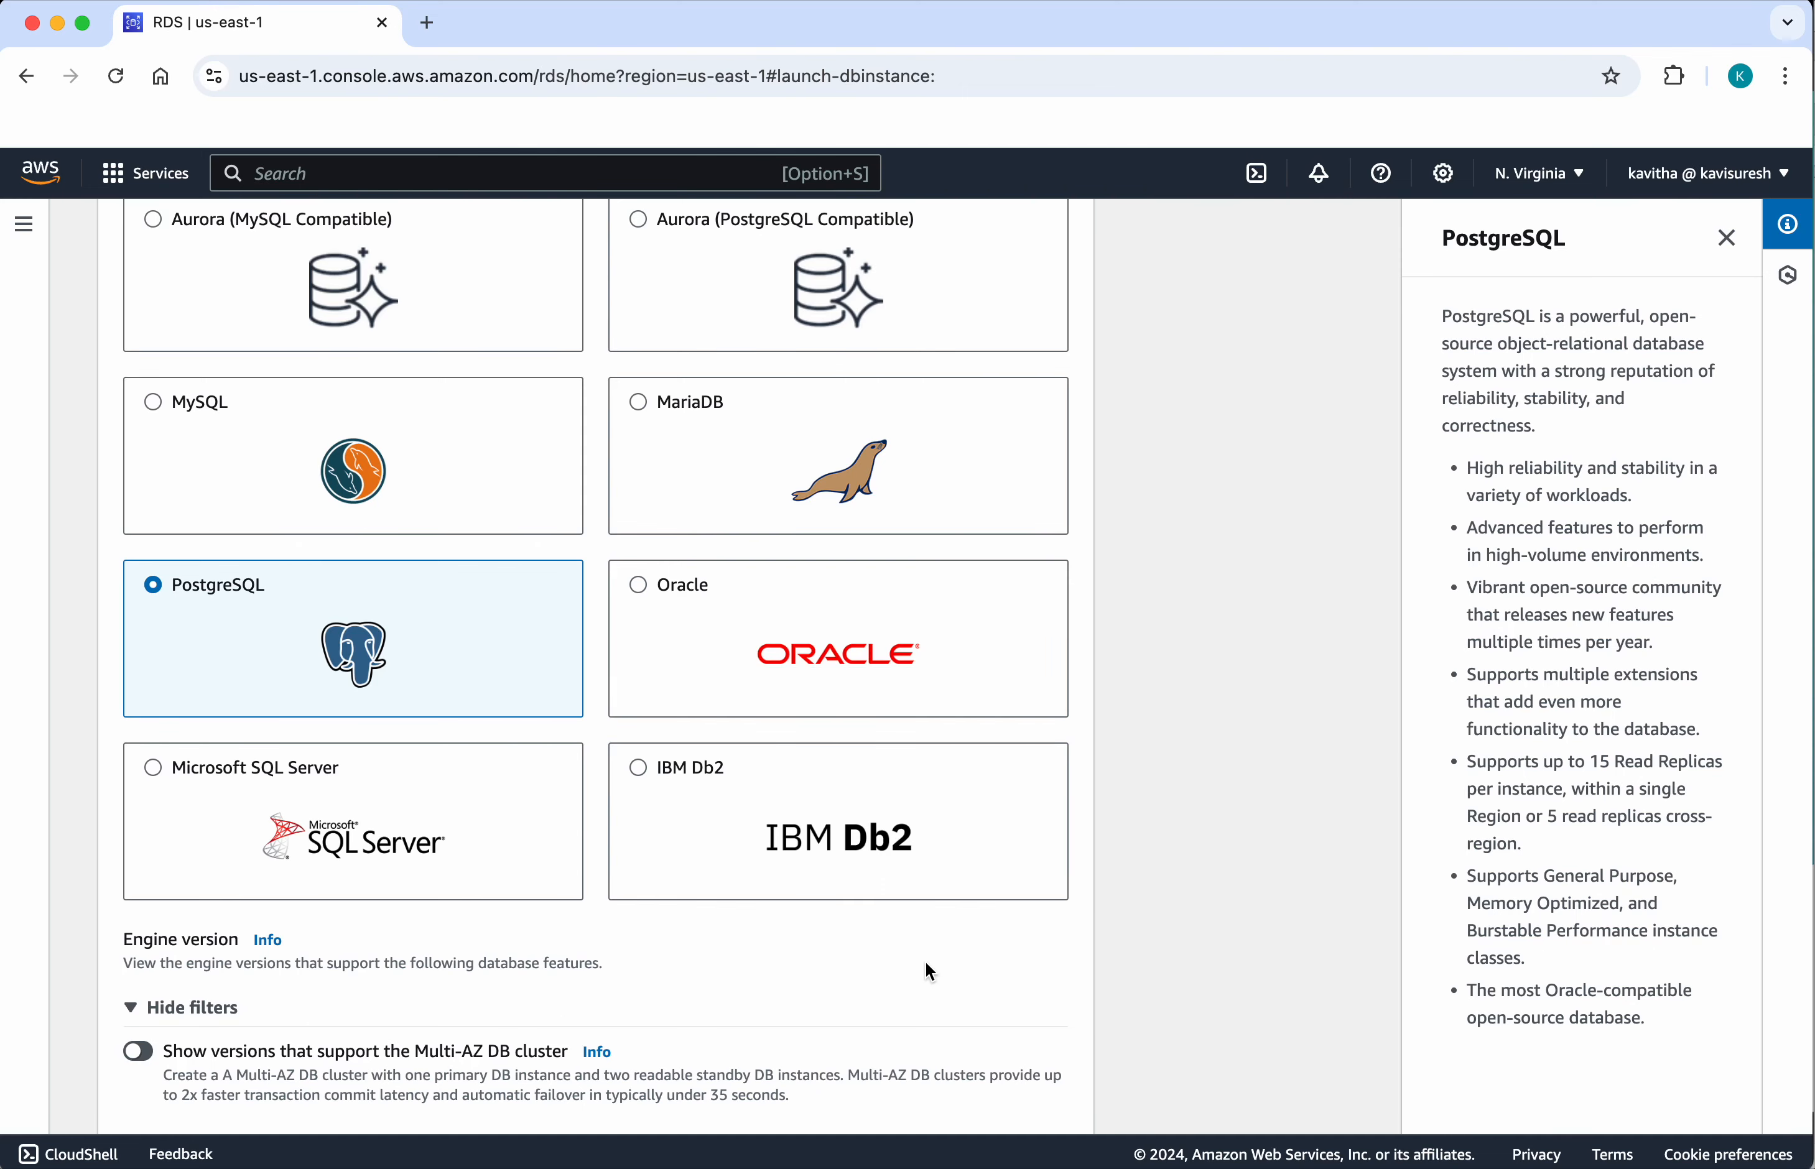
scroll(925, 965, down, 6)
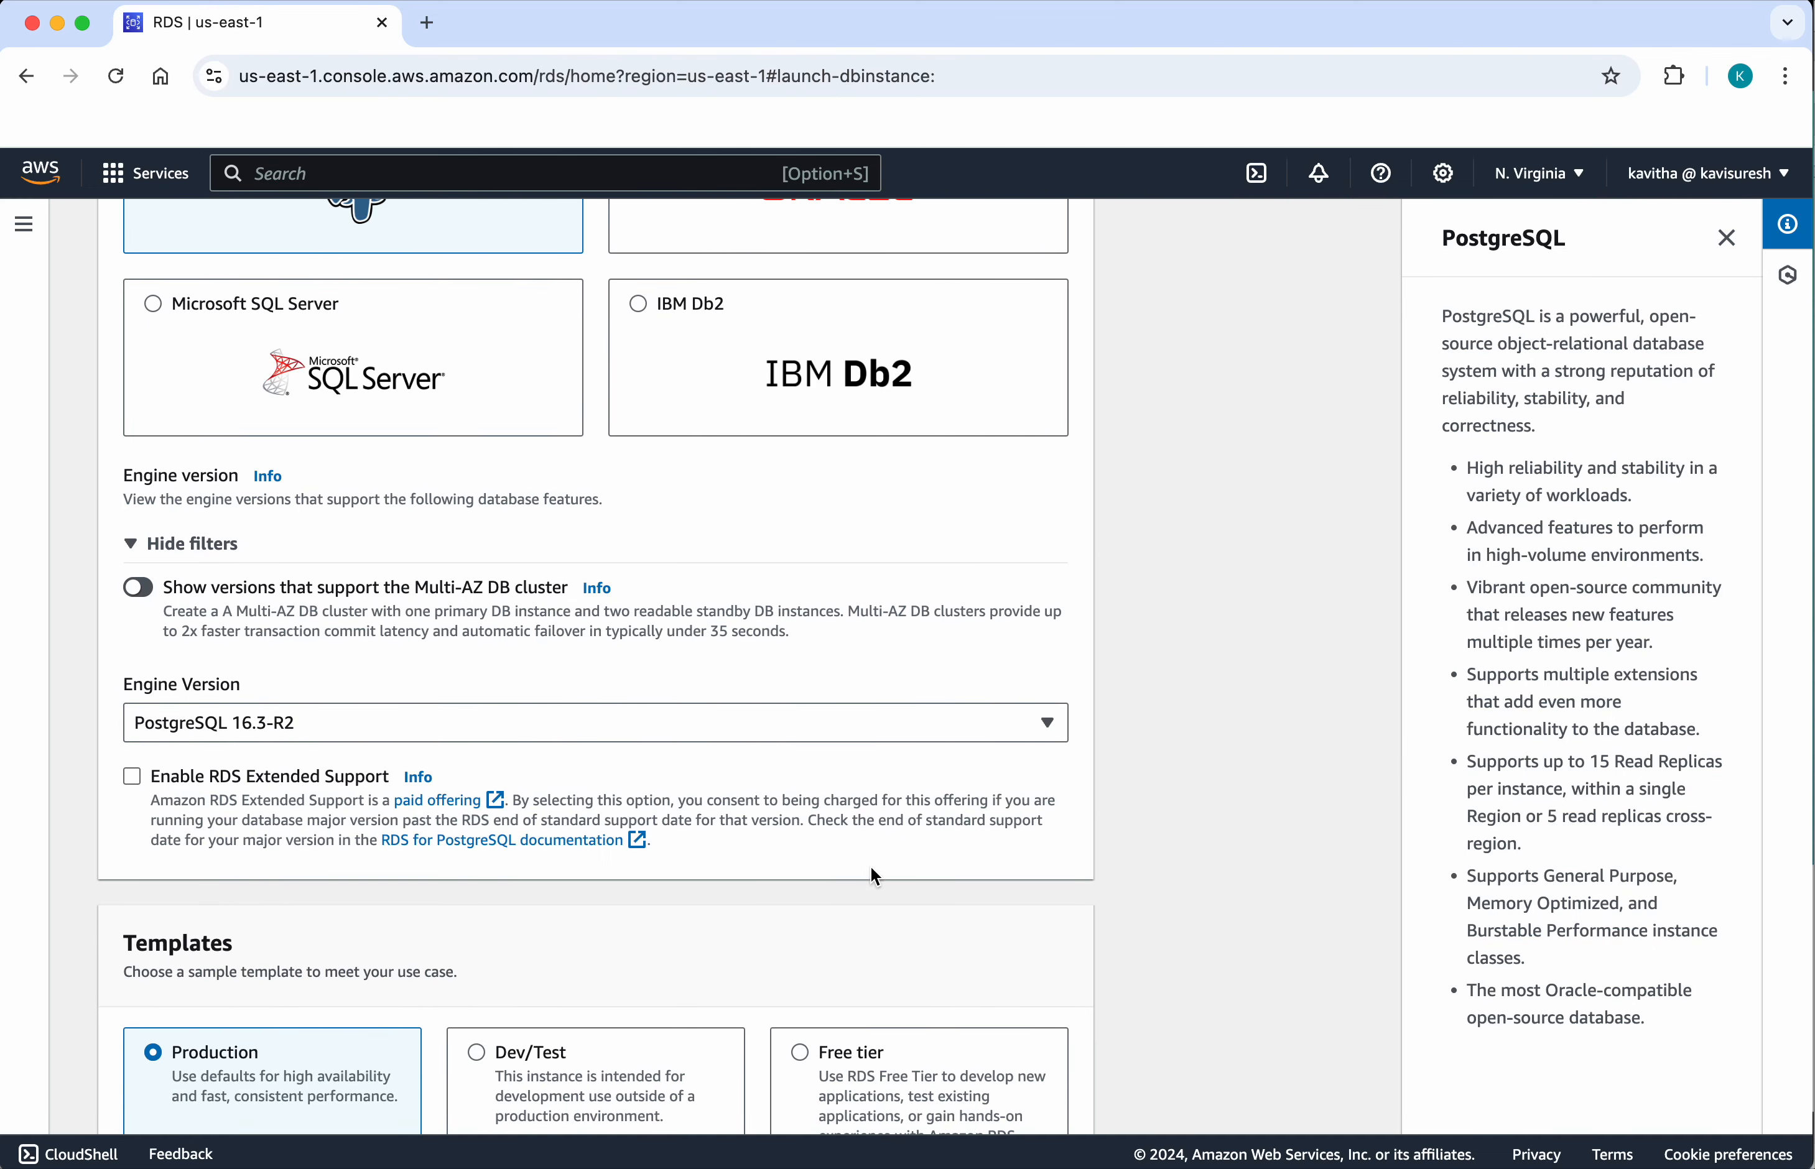
click(938, 725)
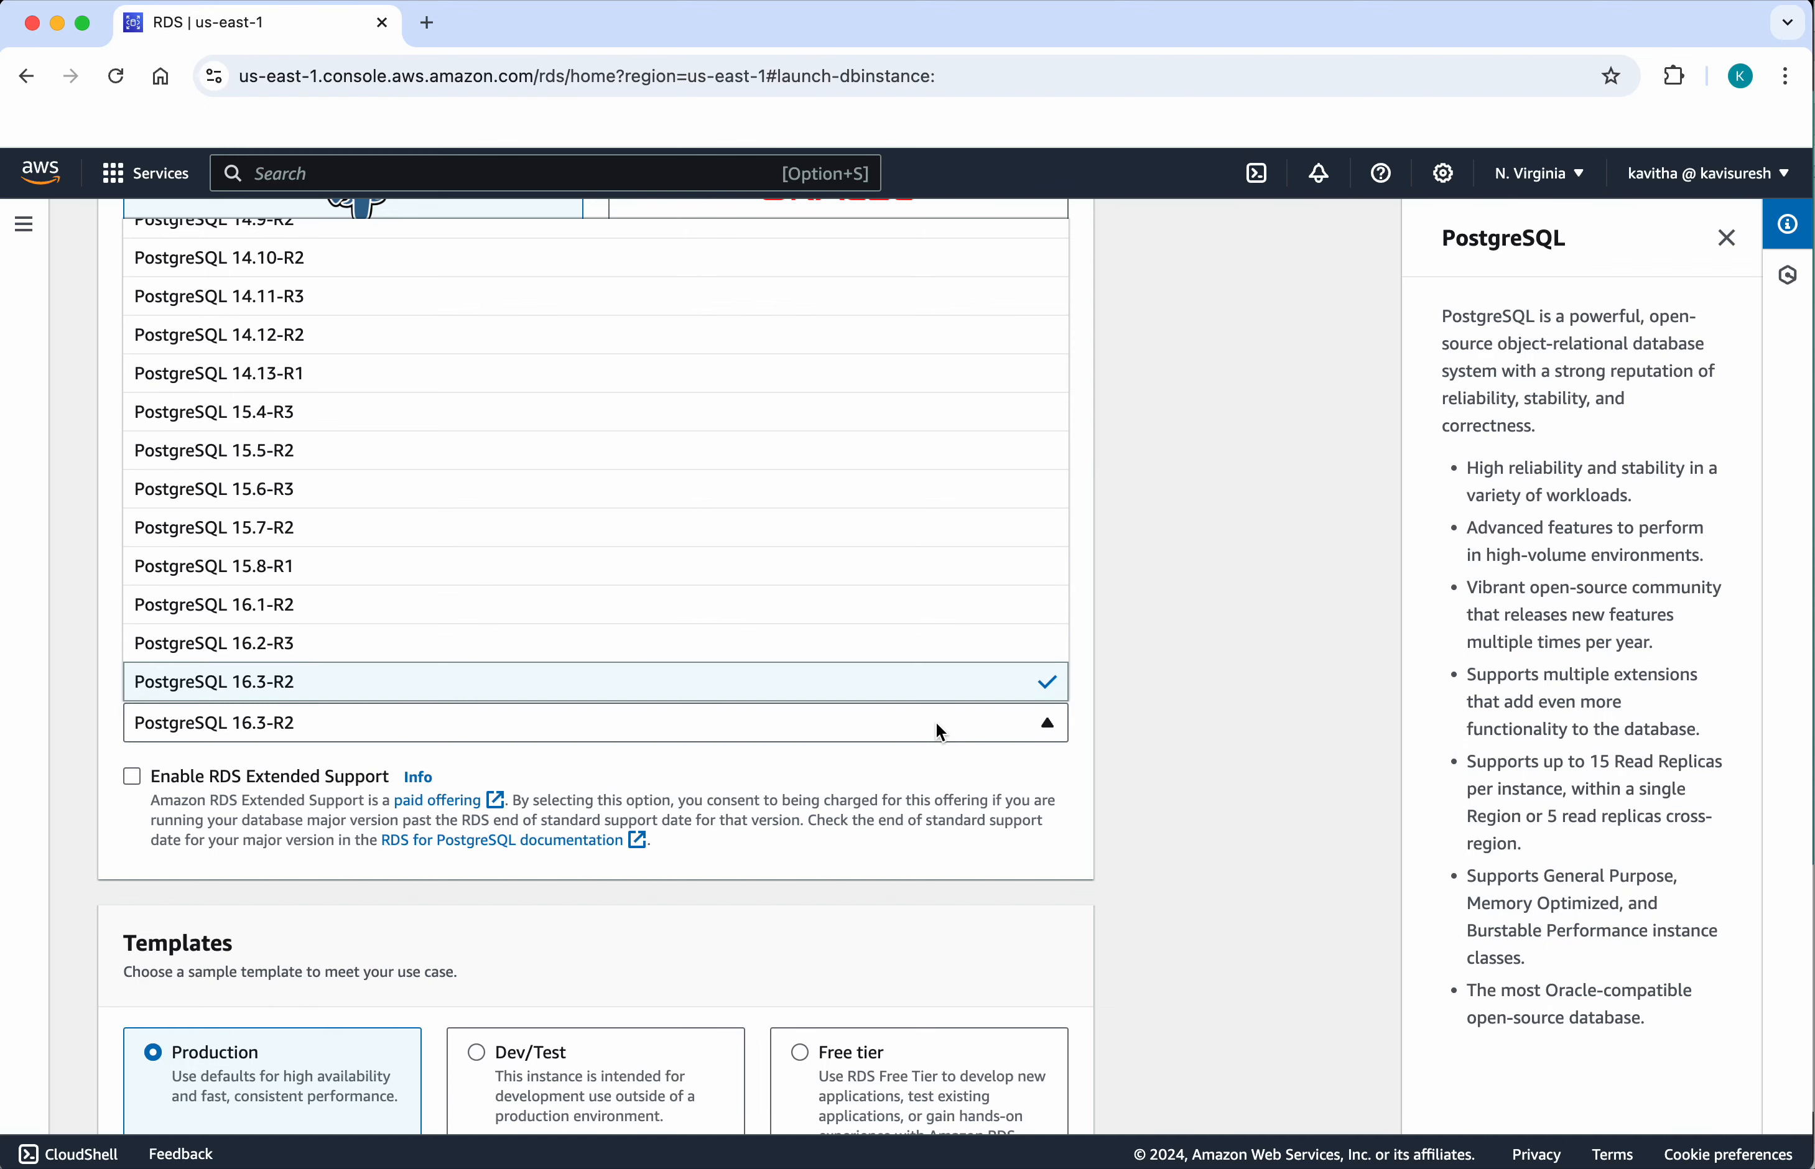
click(836, 690)
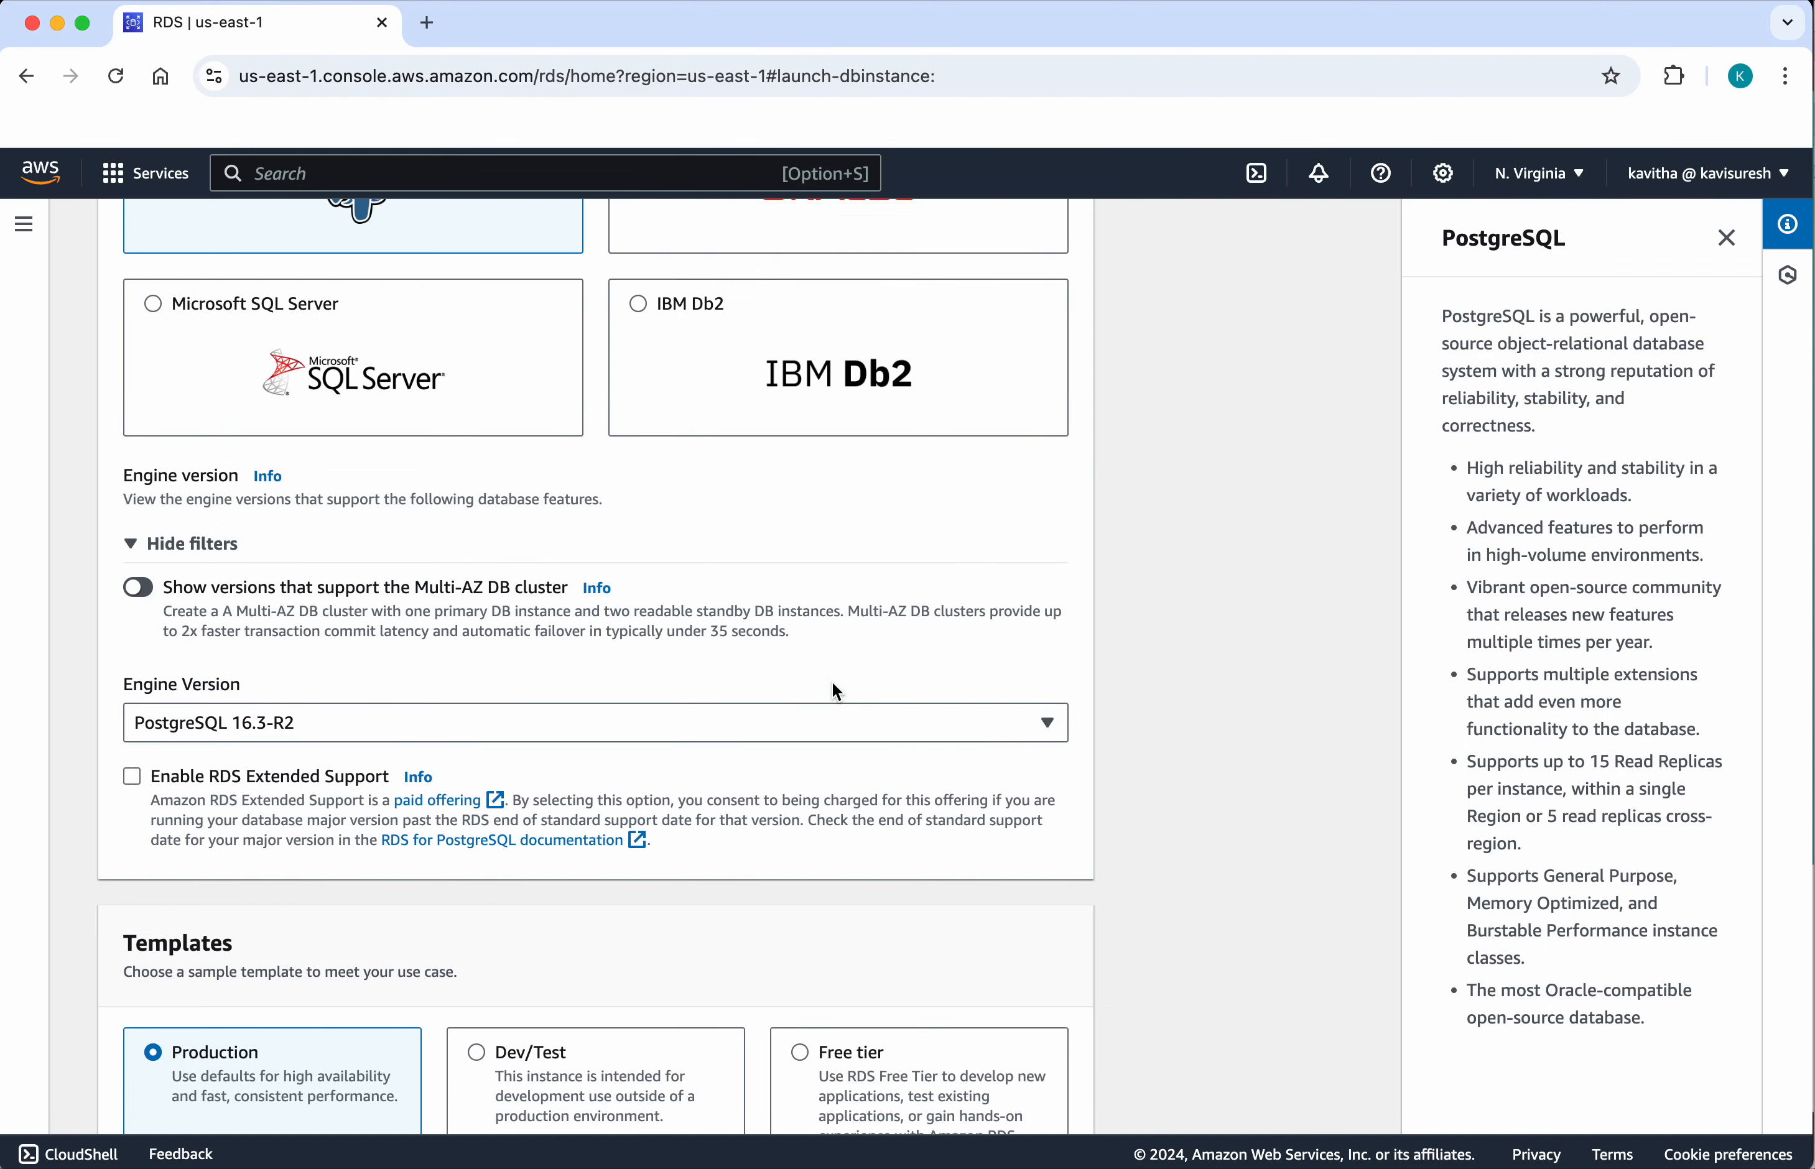
scroll(877, 929, down, 2)
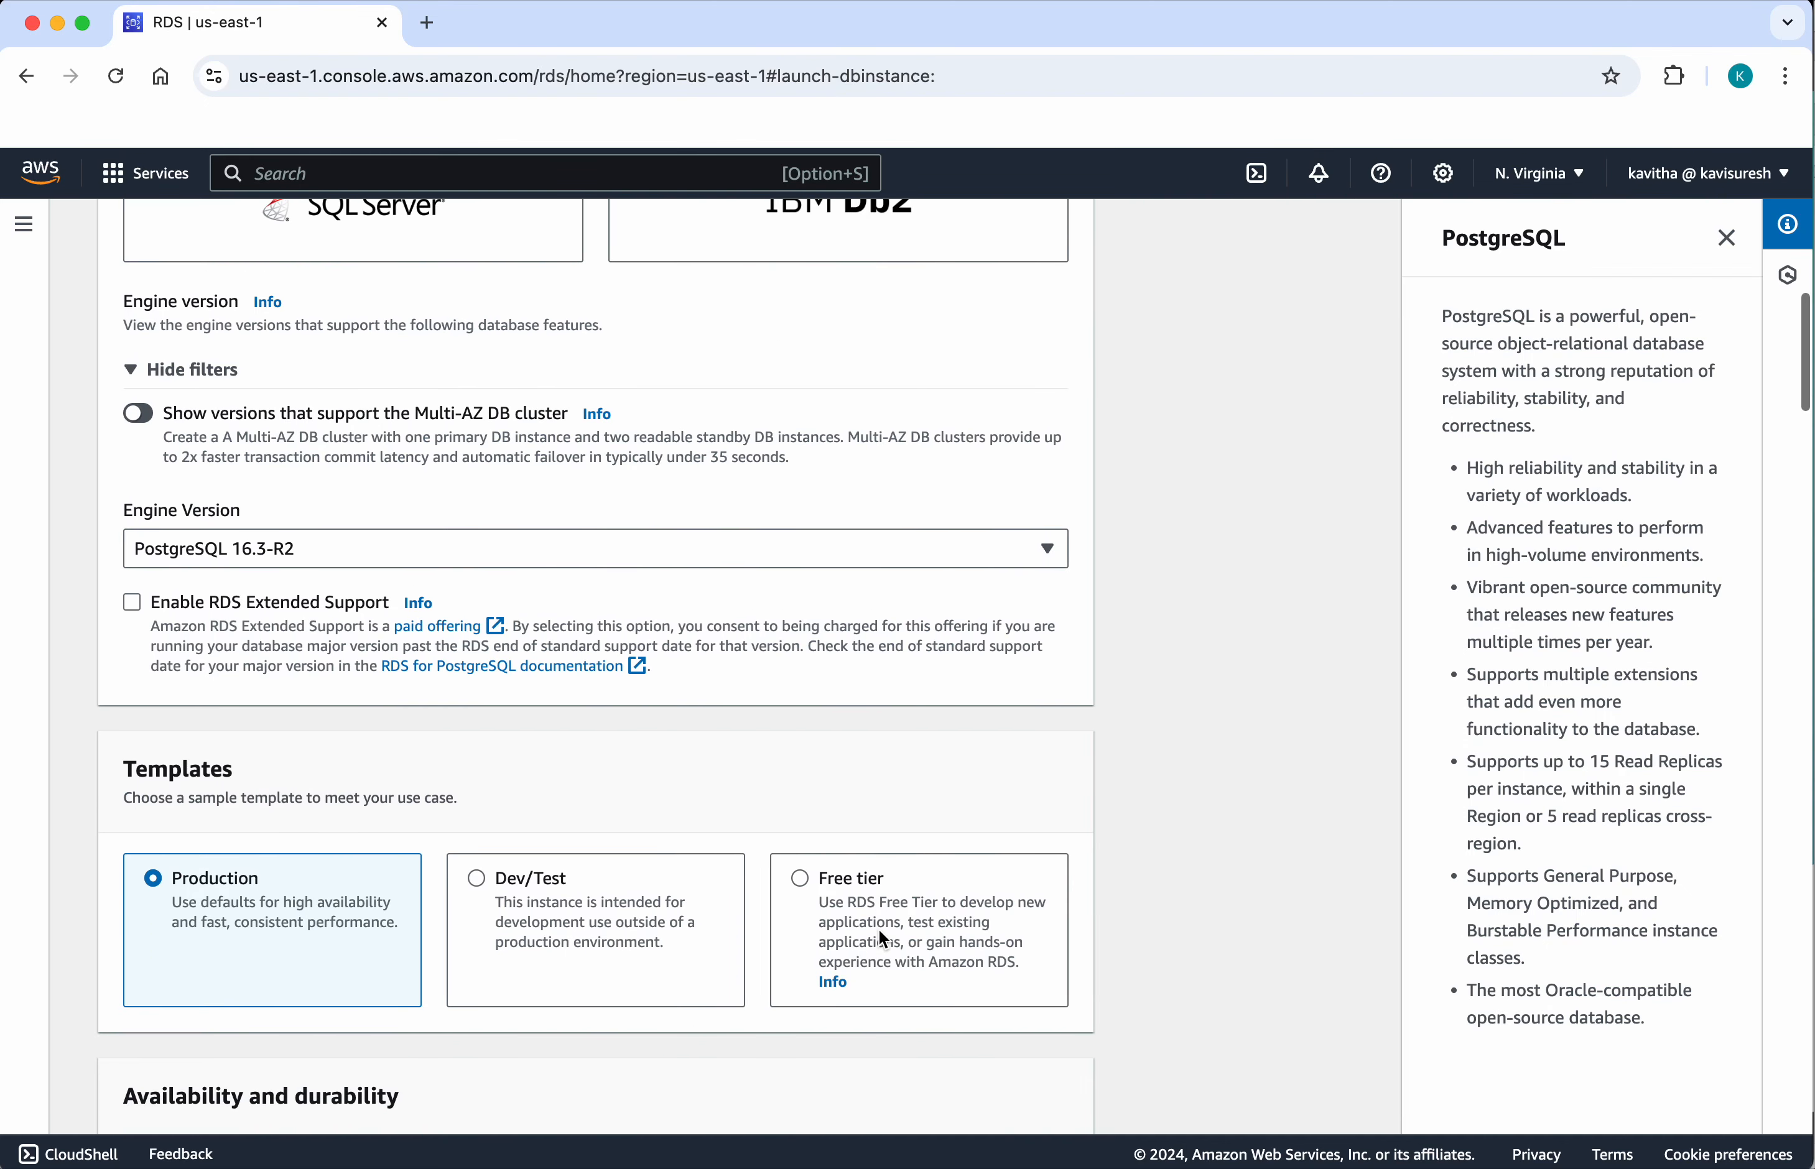
click(801, 879)
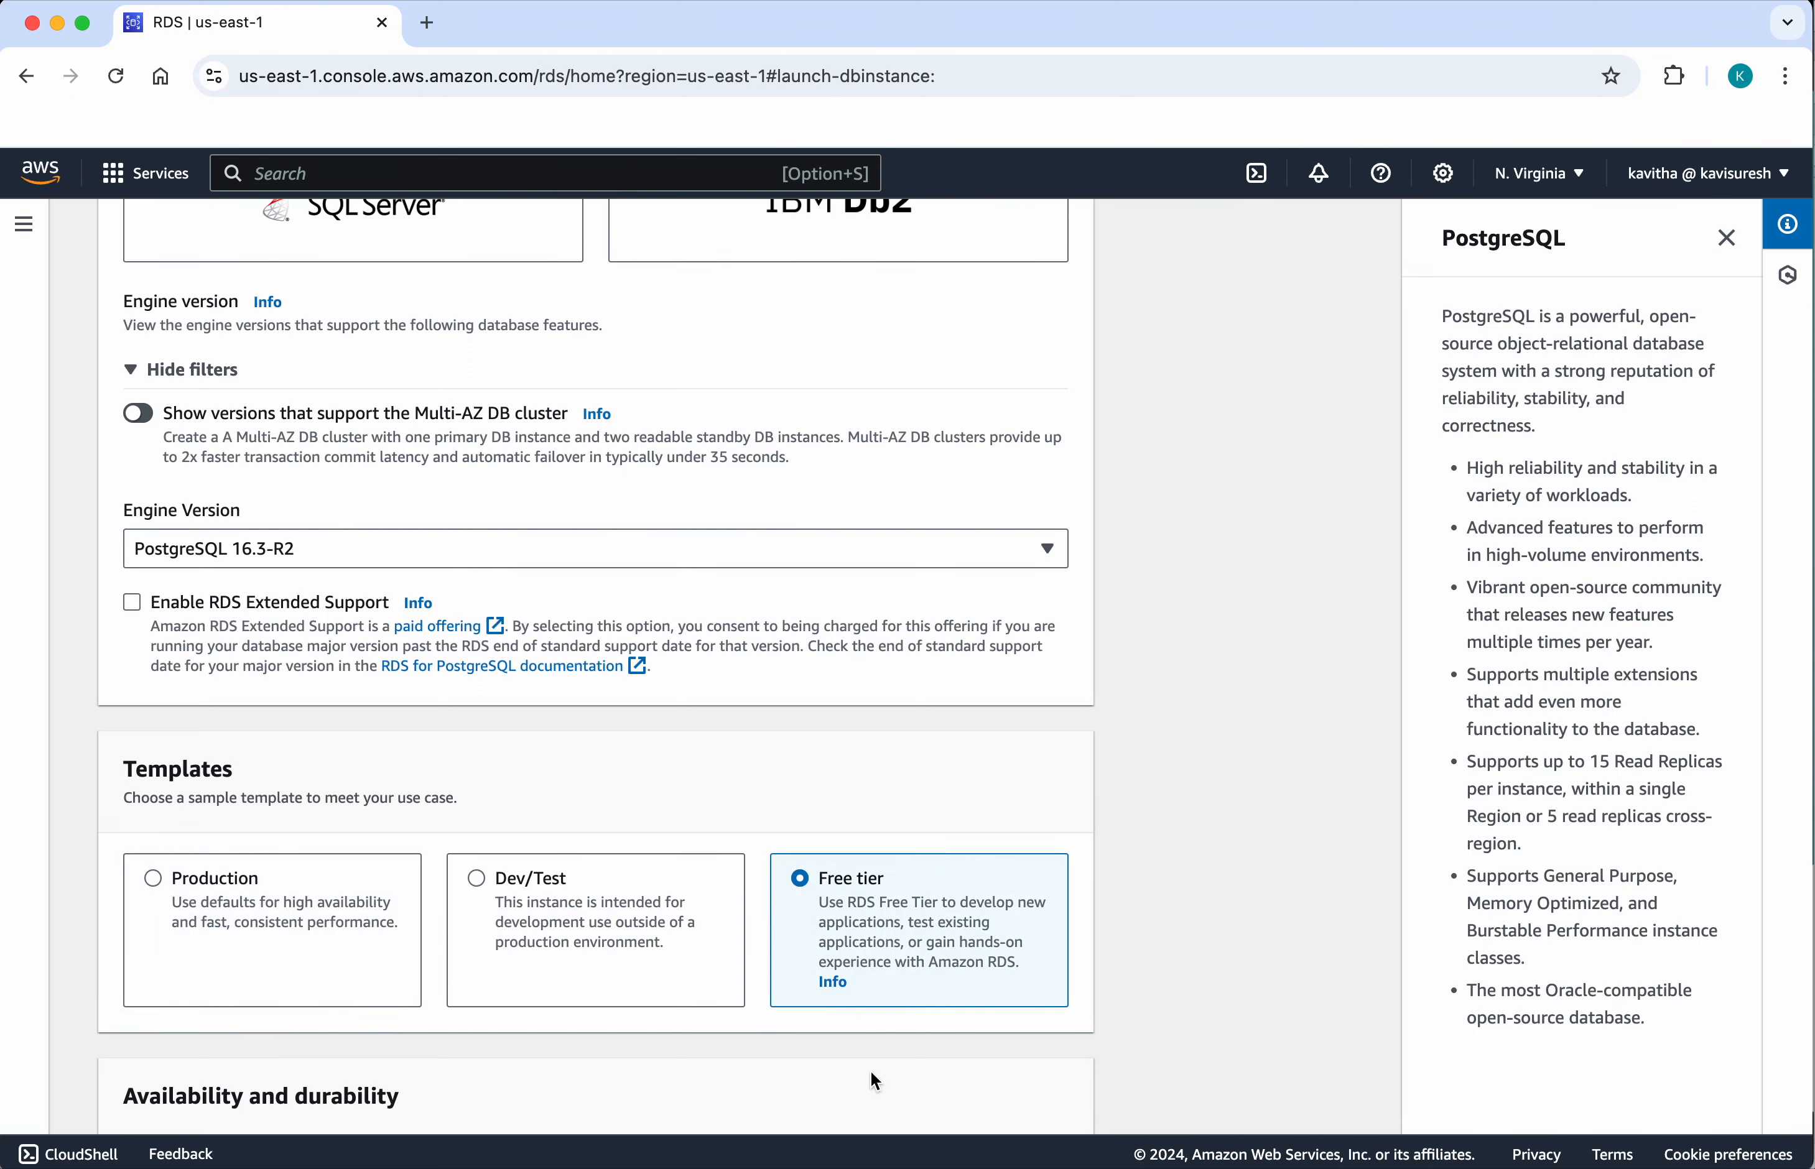
Step: Set the DB instance identifier to demoinstance
scroll(873, 1081, down, 6)
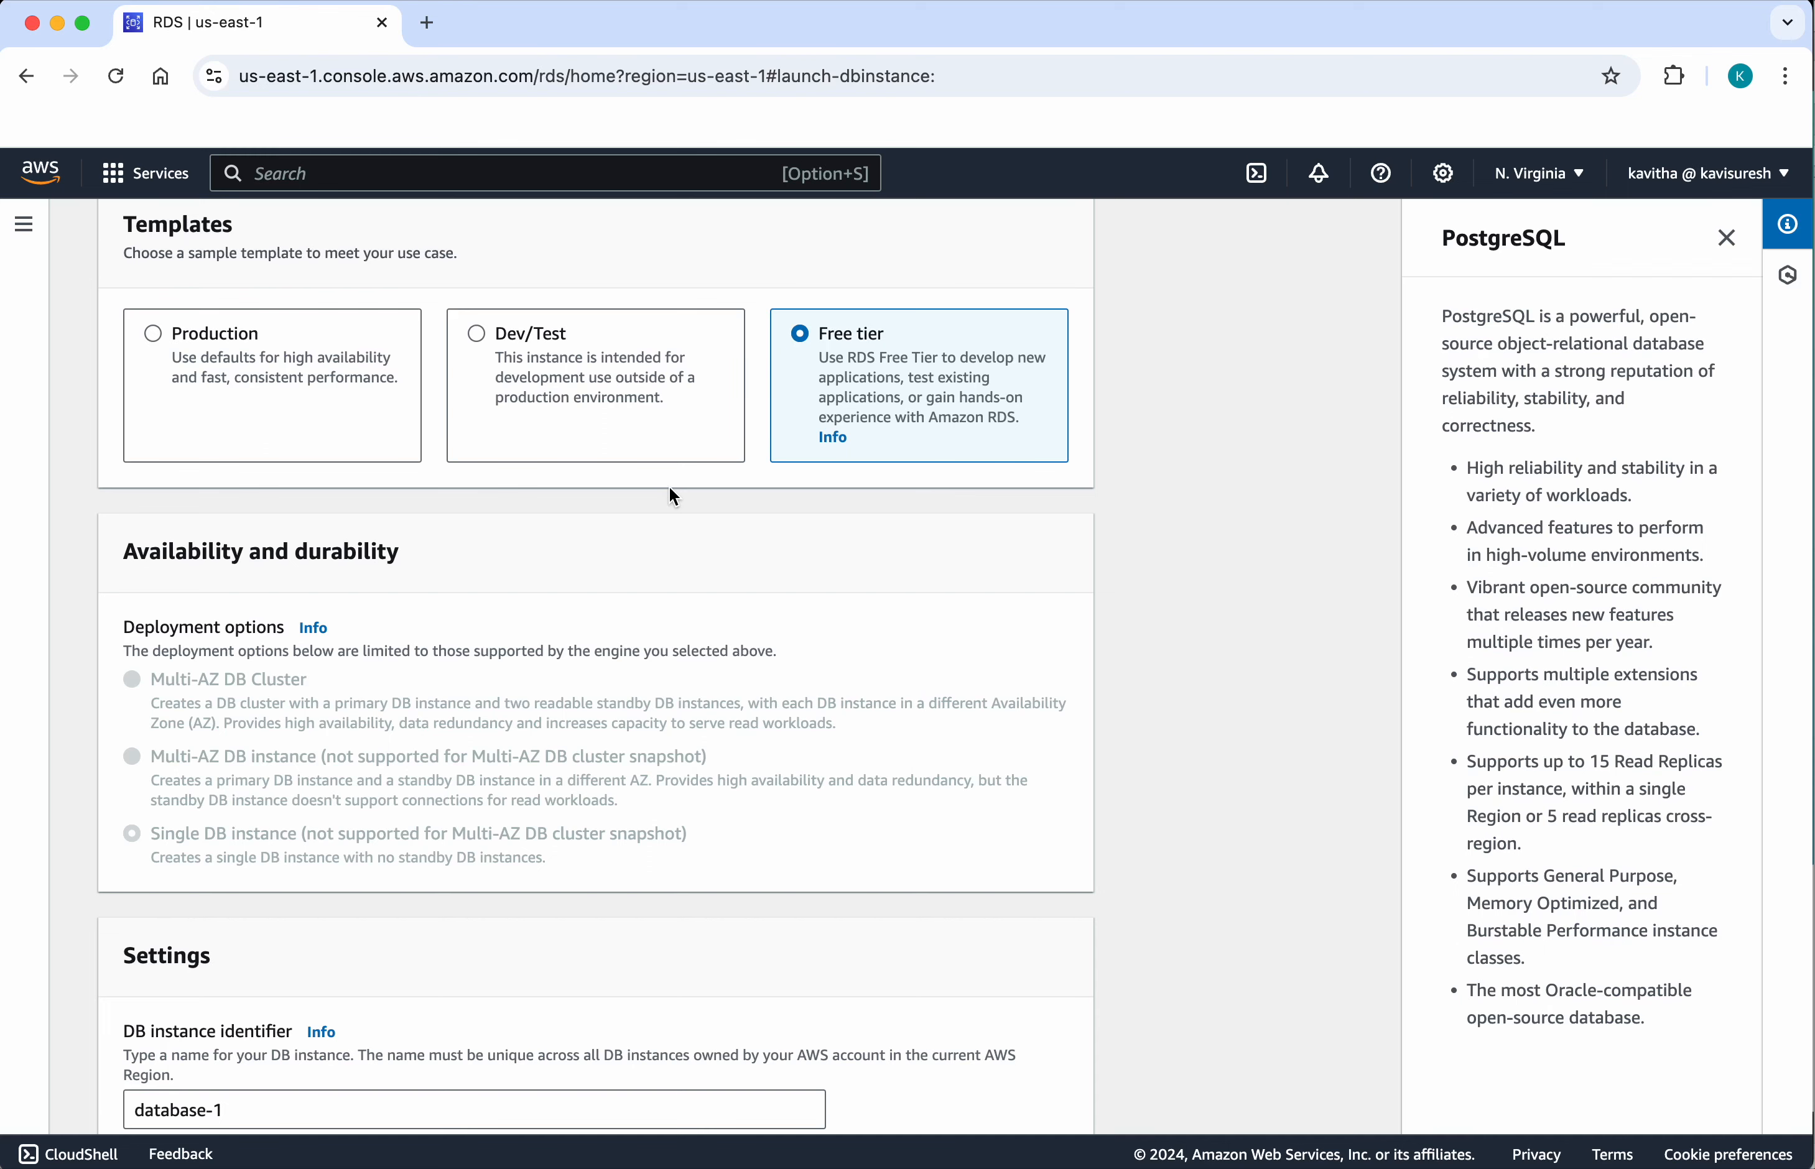
scroll(686, 794, down, 5)
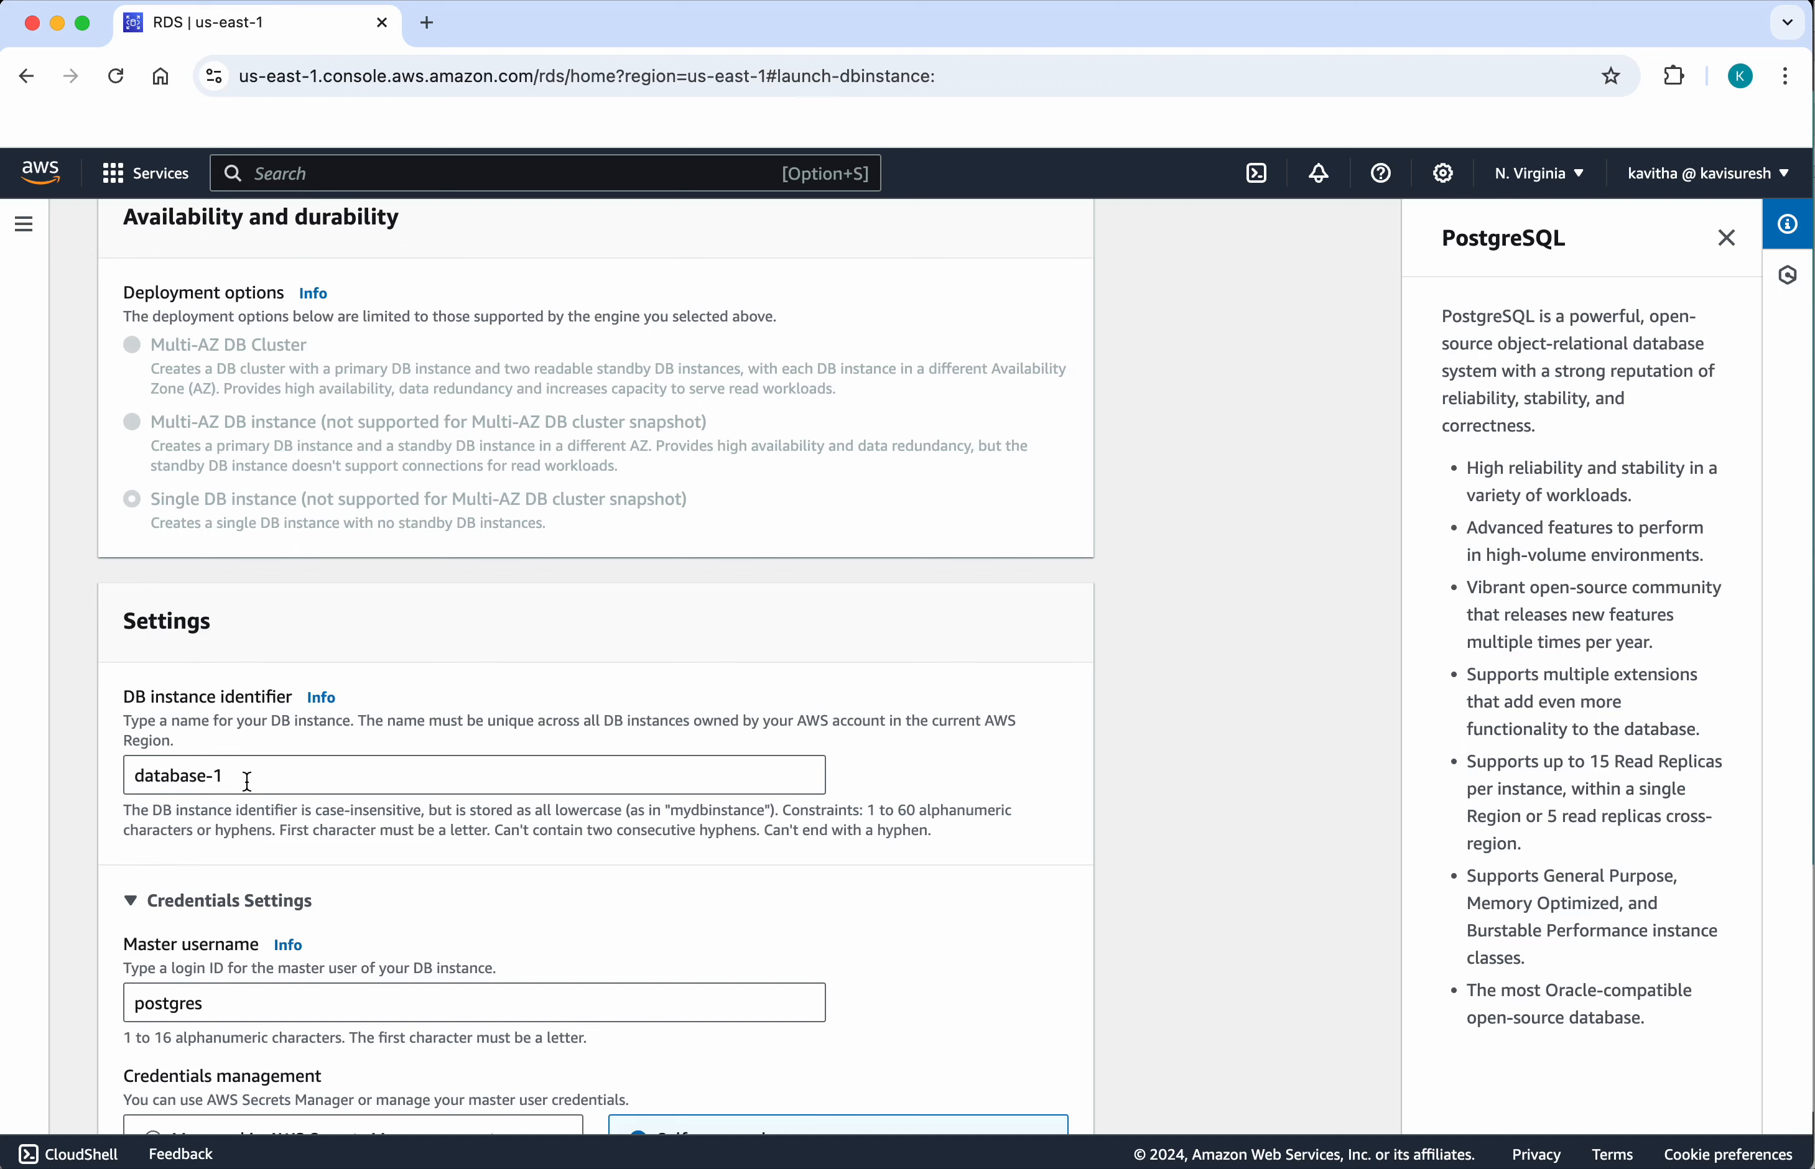
drag(246, 781, 35, 790)
text(demo)
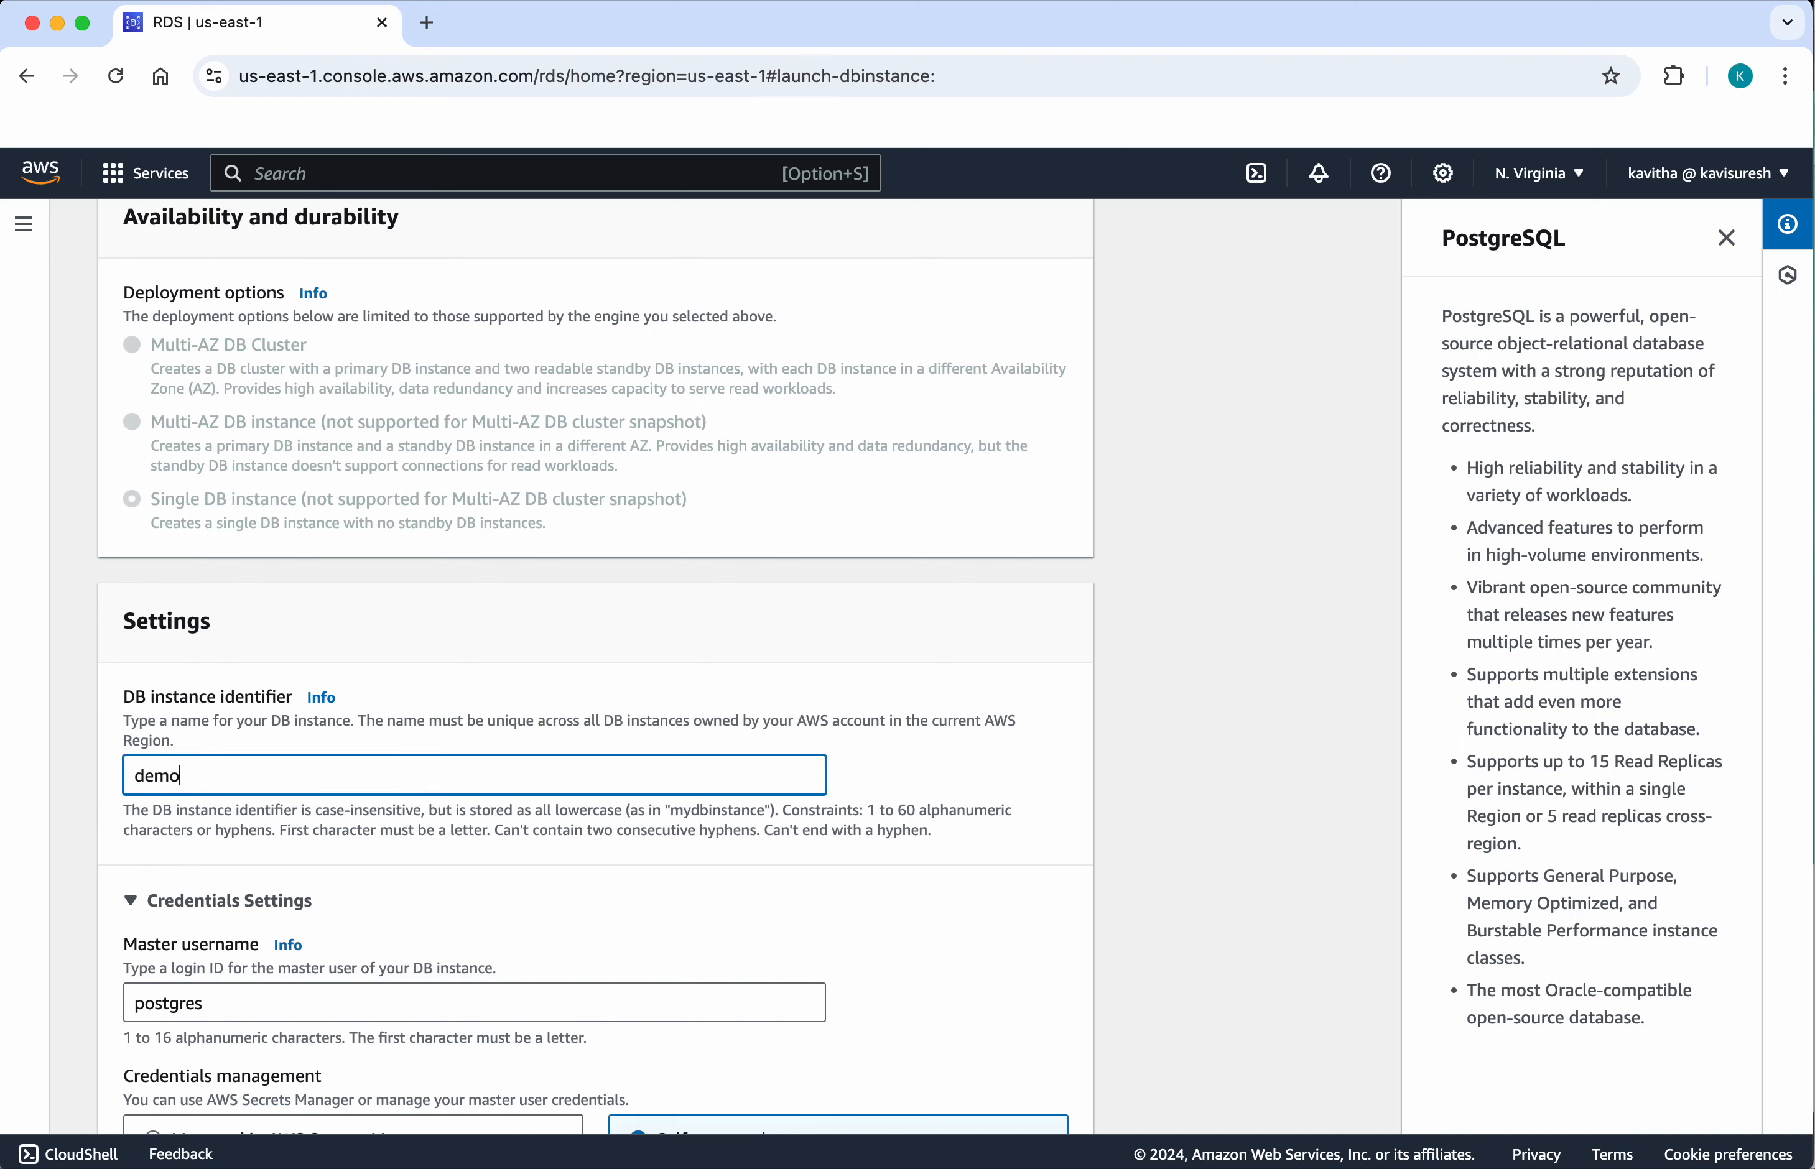
text(instance)
Step: Enter the self-managed master password and repeat it in the confirmation field
scroll(97, 915, down, 3)
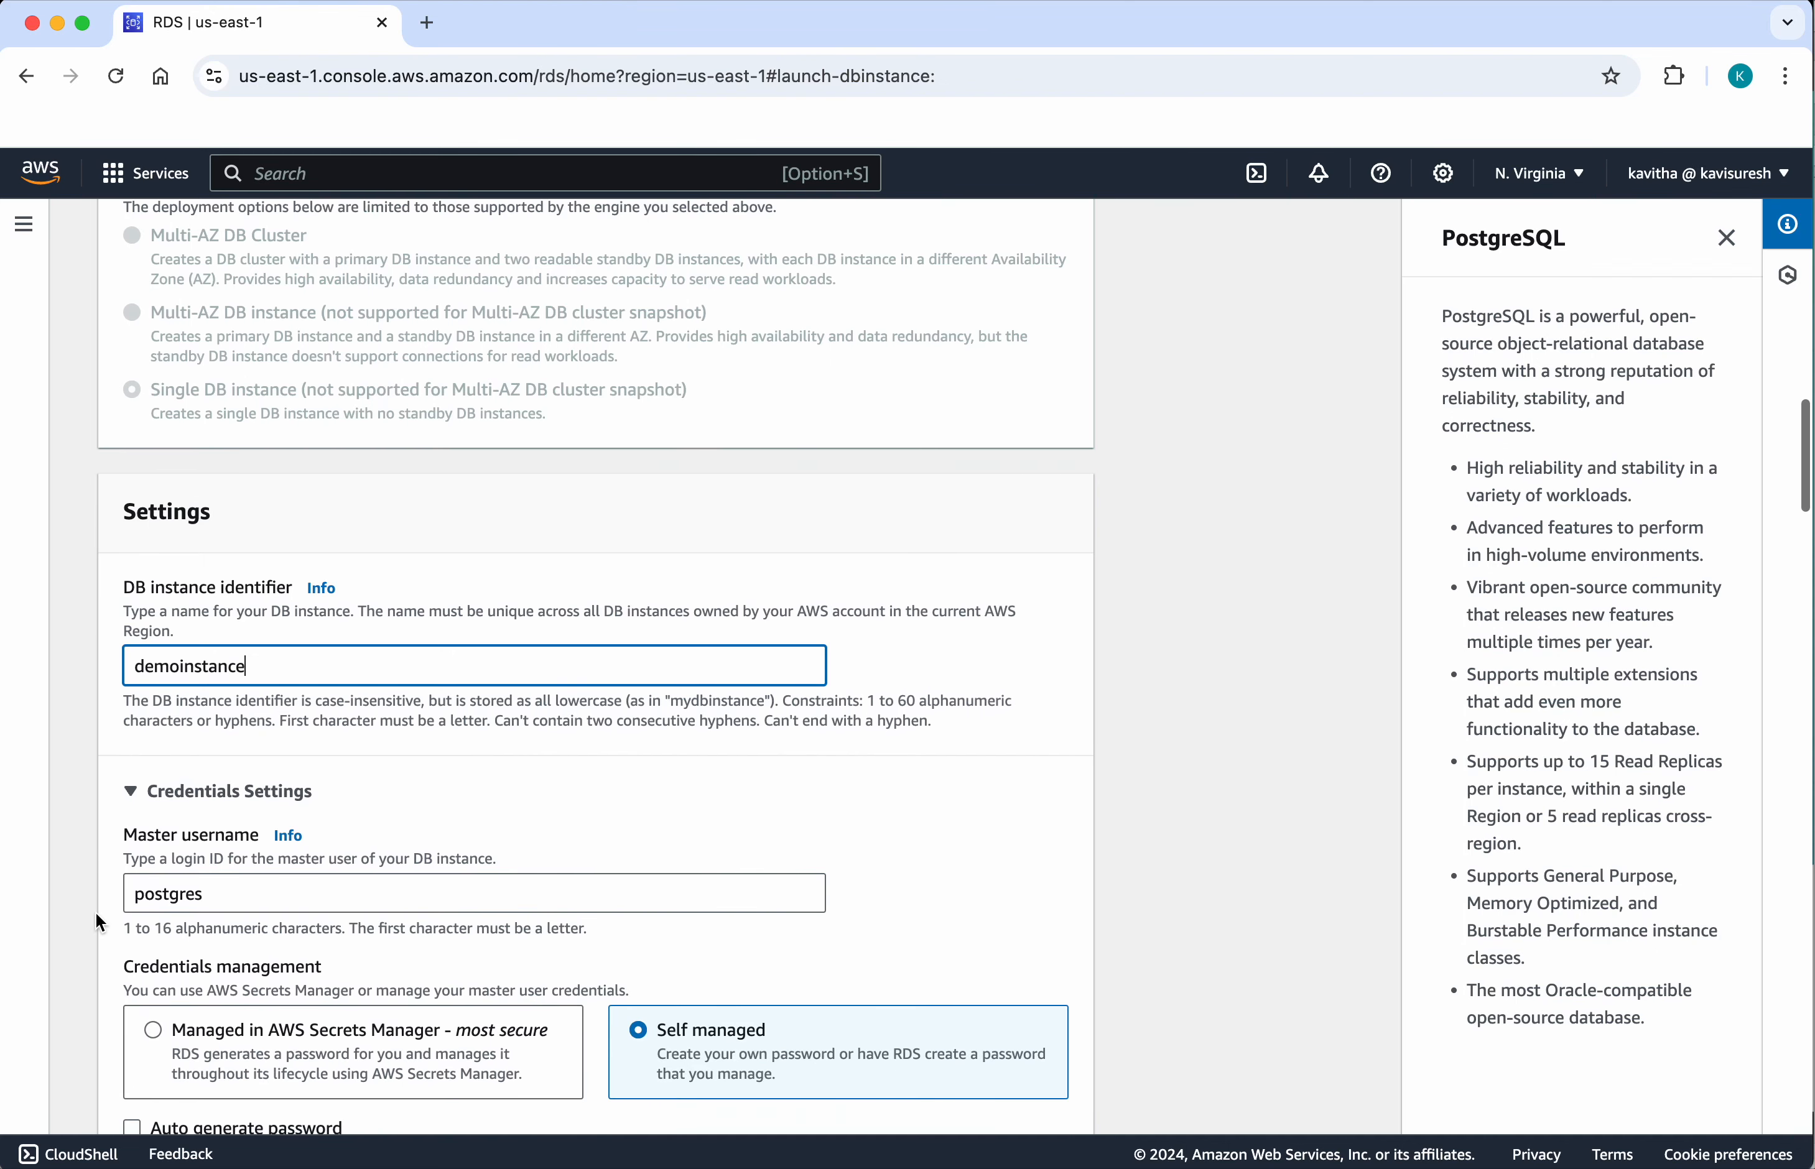
scroll(282, 935, down, 9)
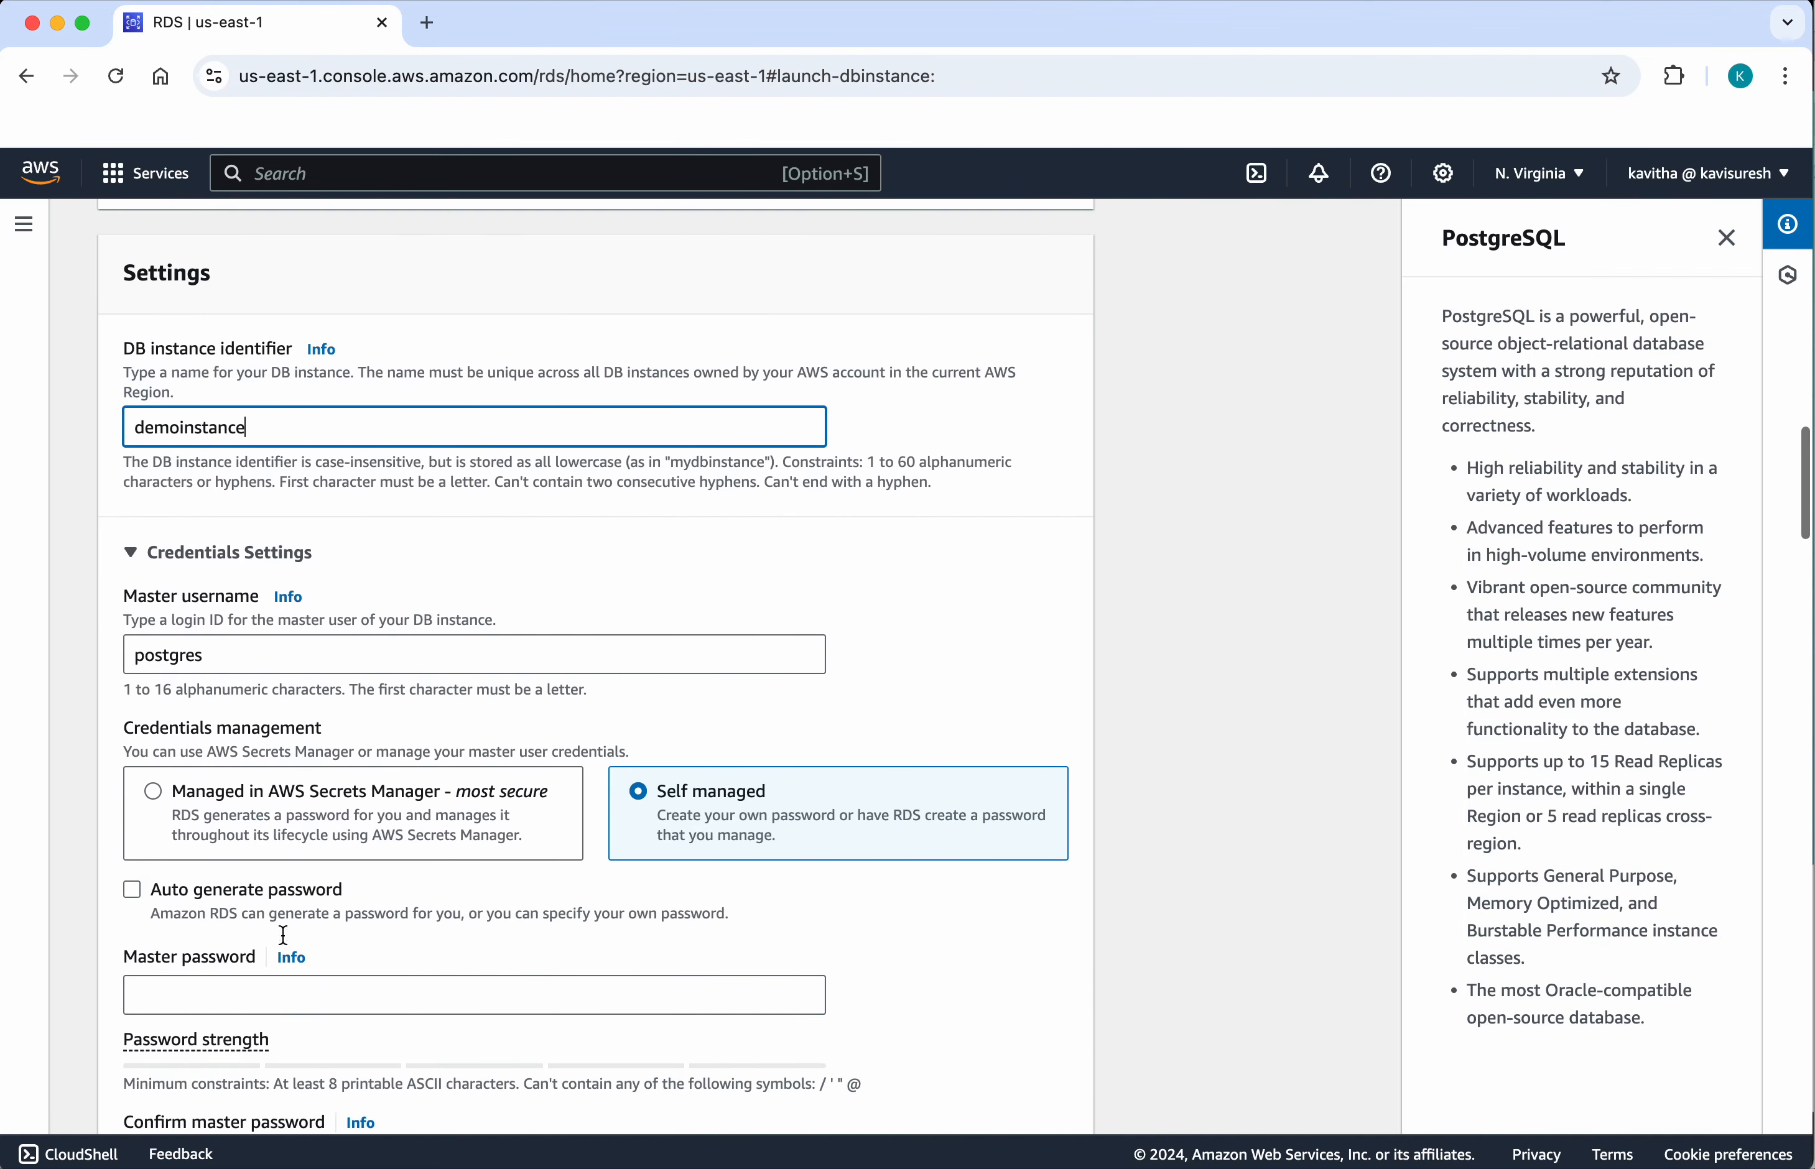
click(282, 921)
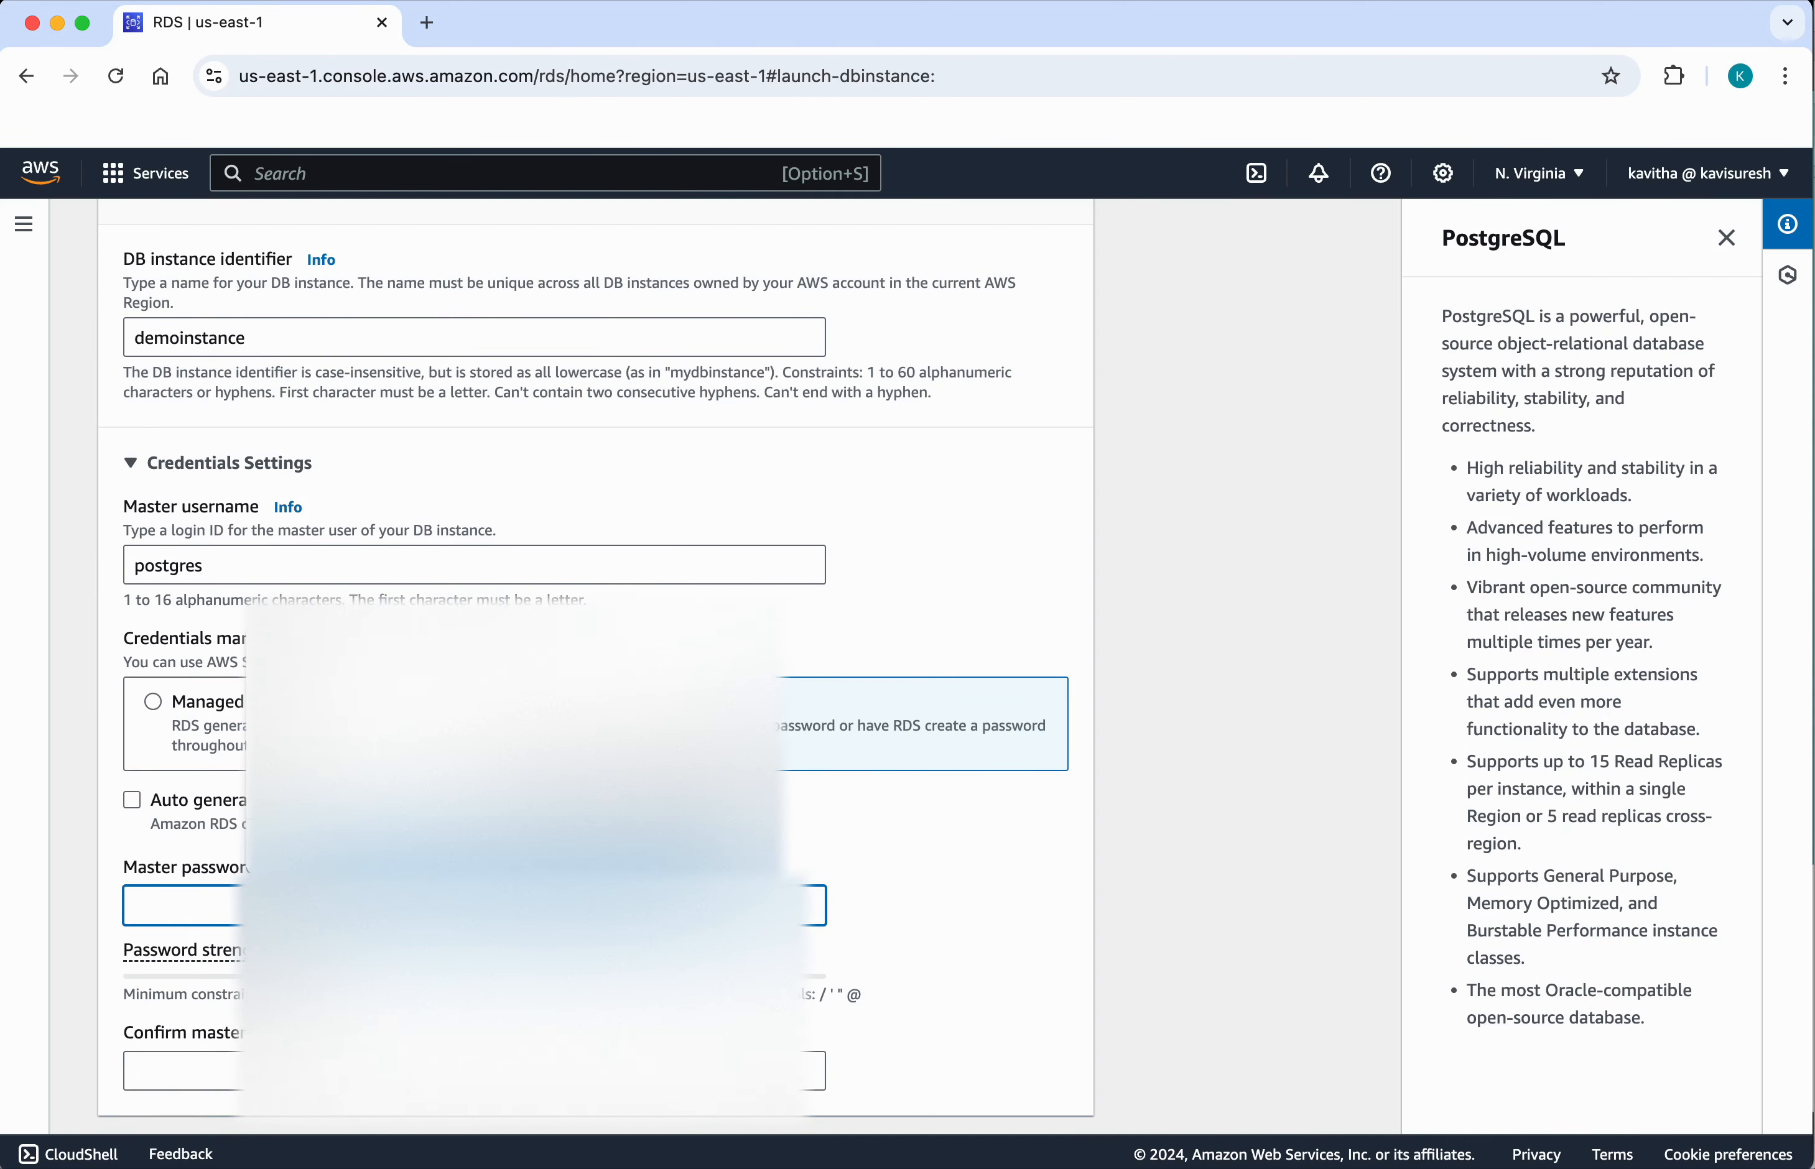
text(•••••)
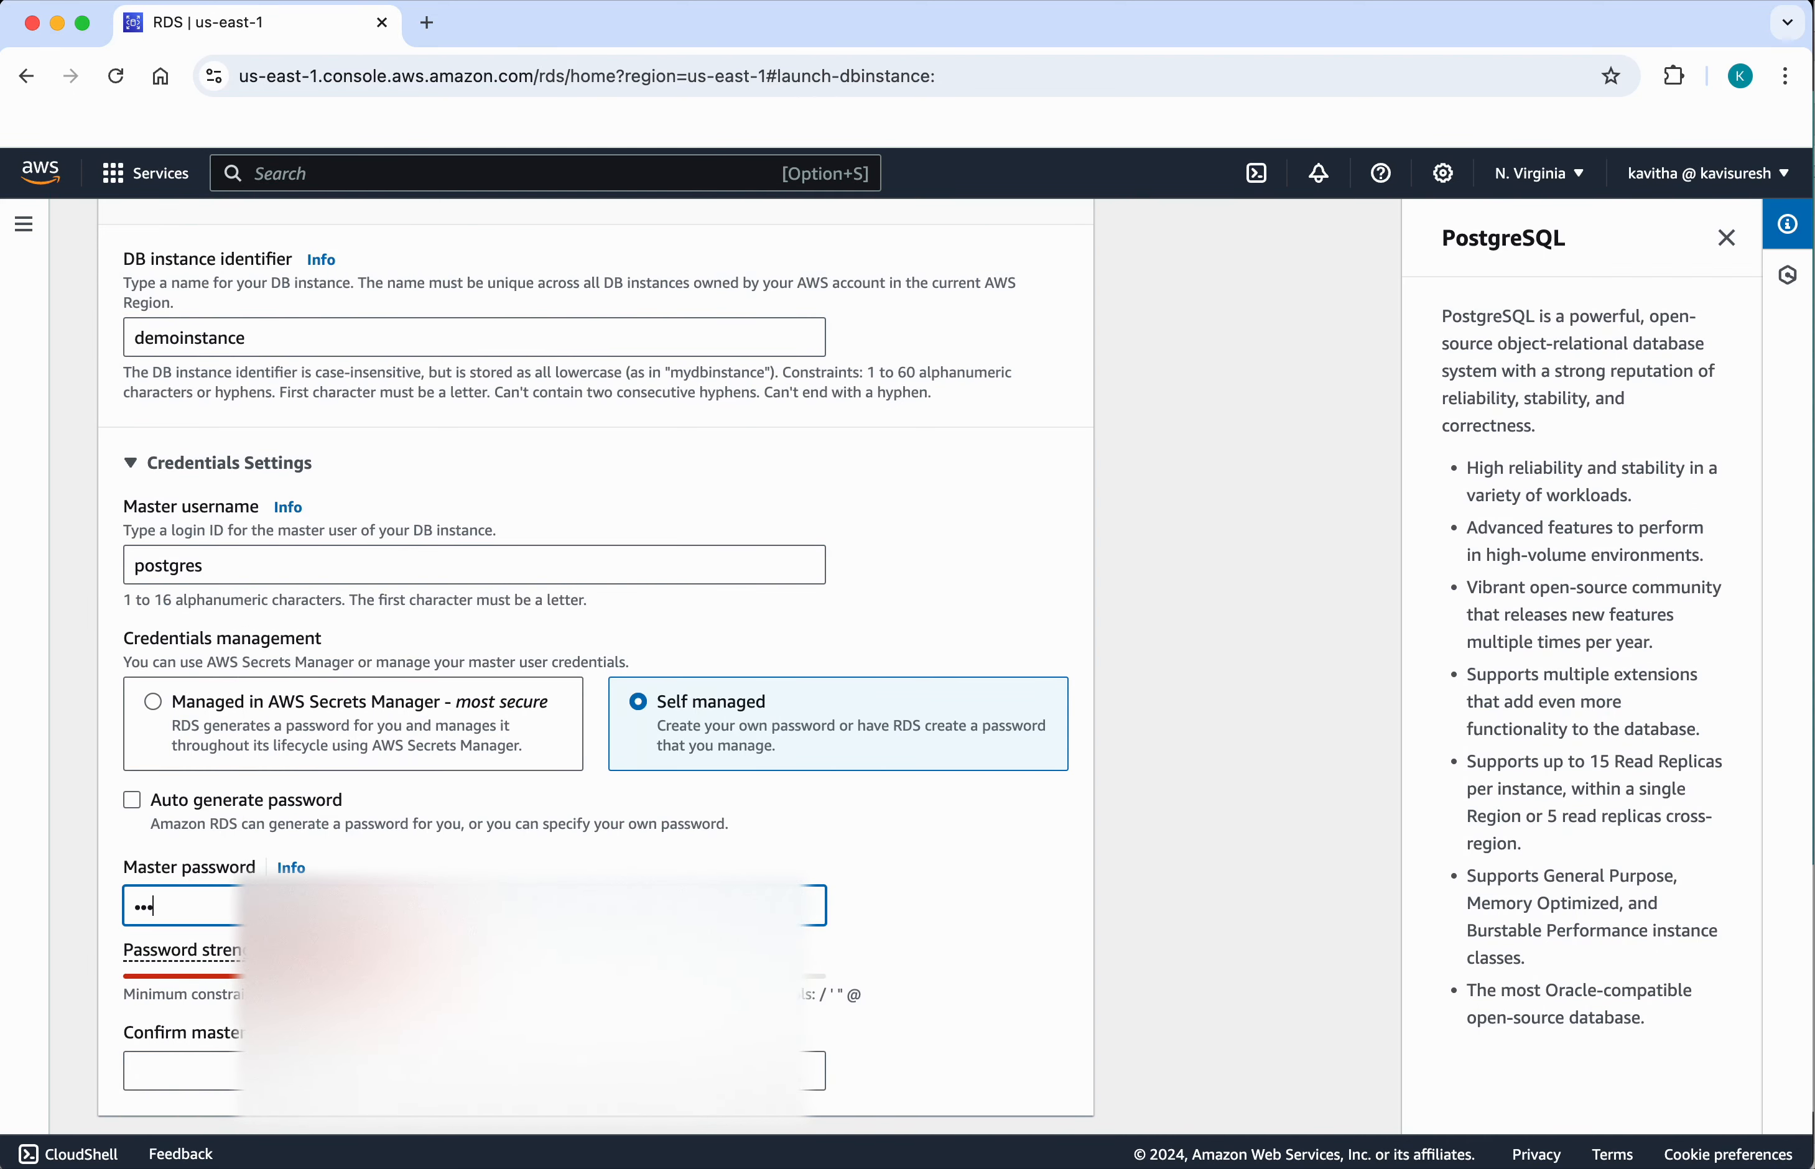
text(••••)
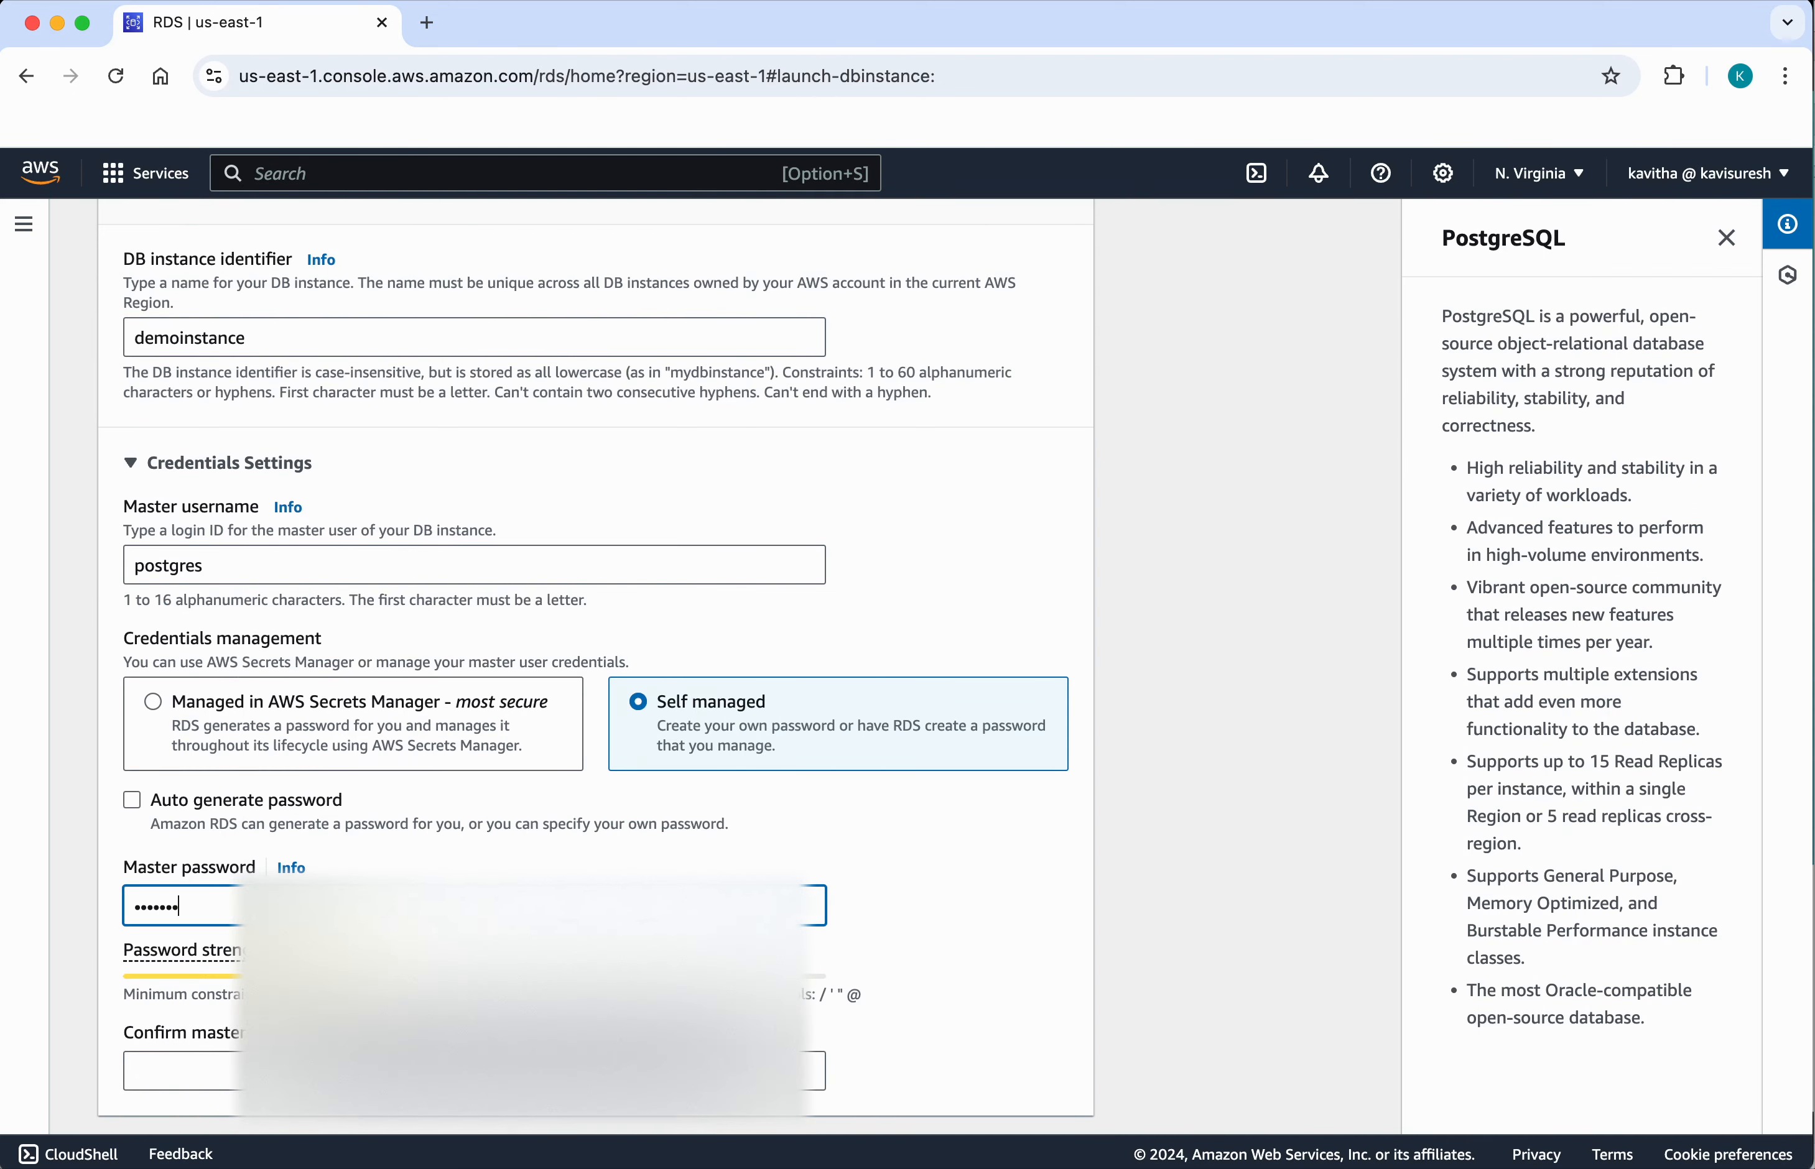
key(Tab)
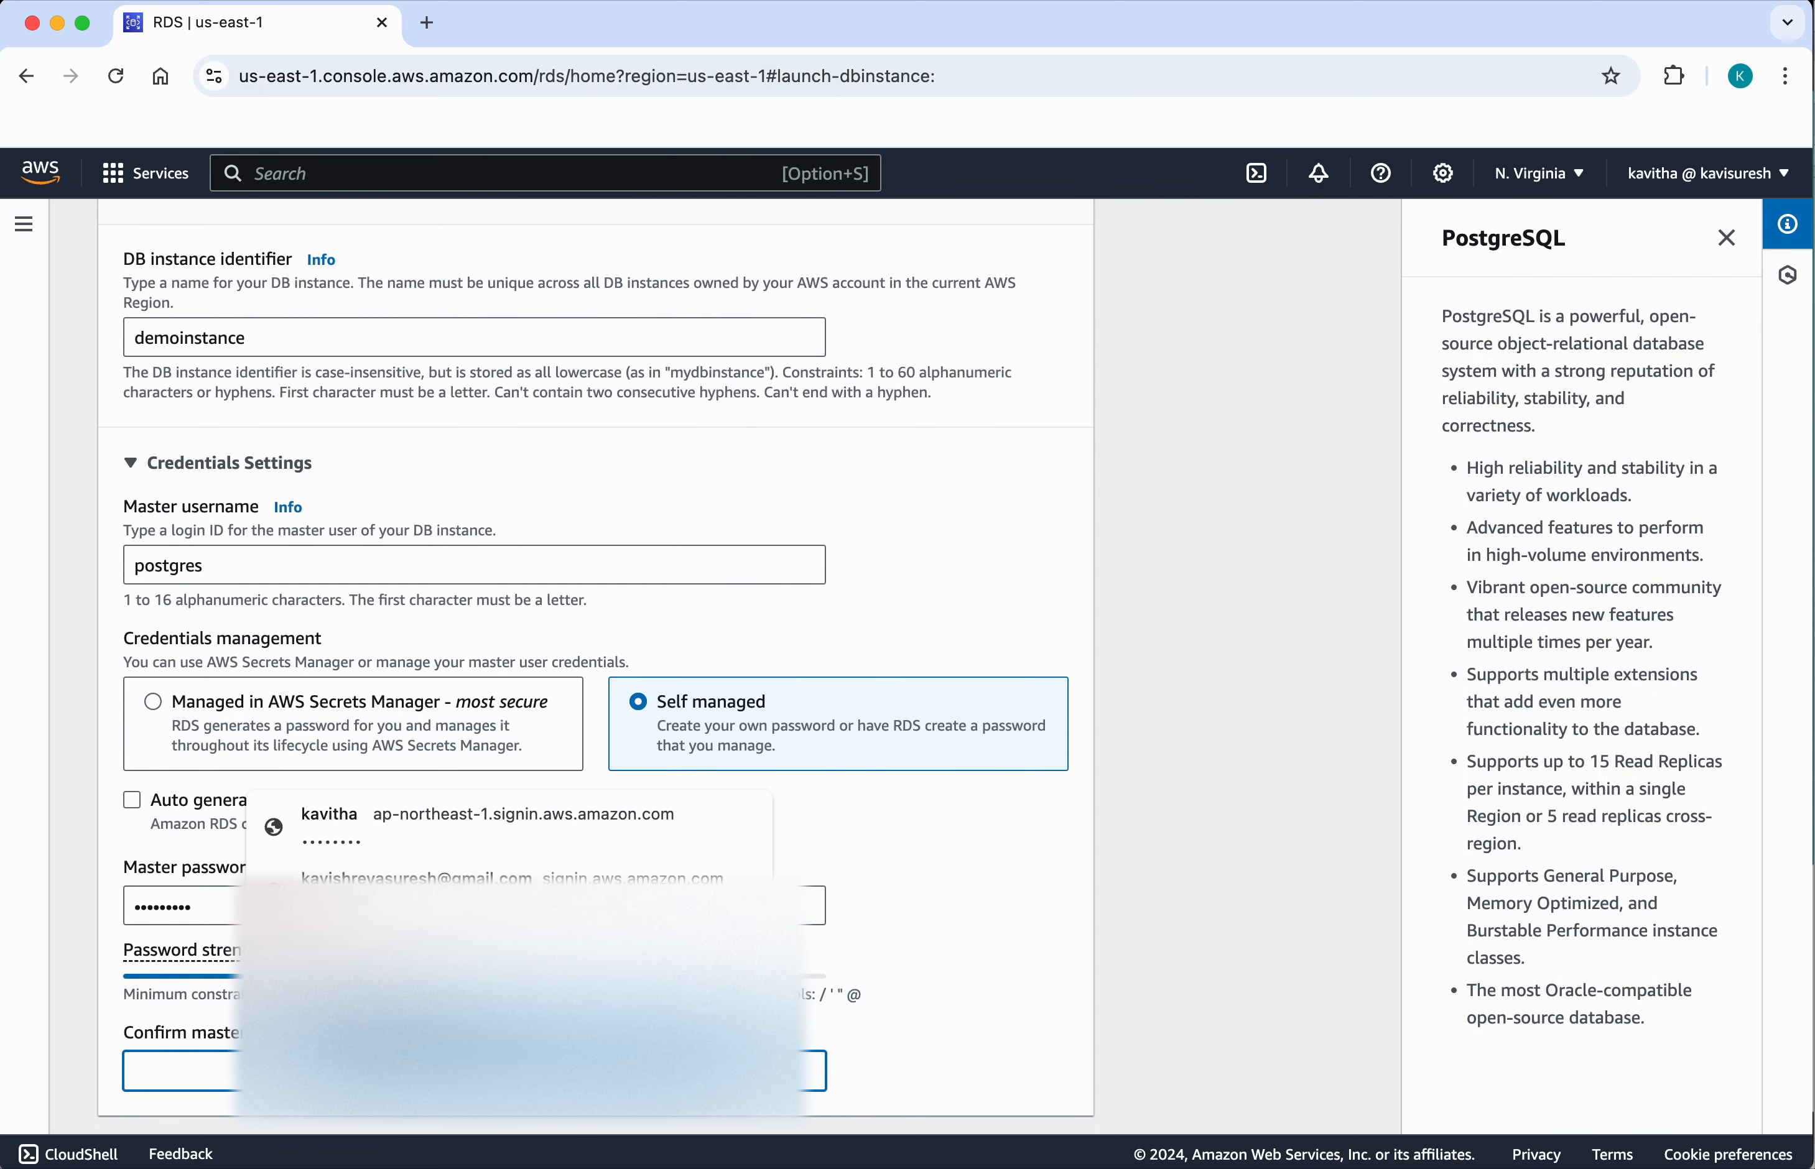
text(•••••)
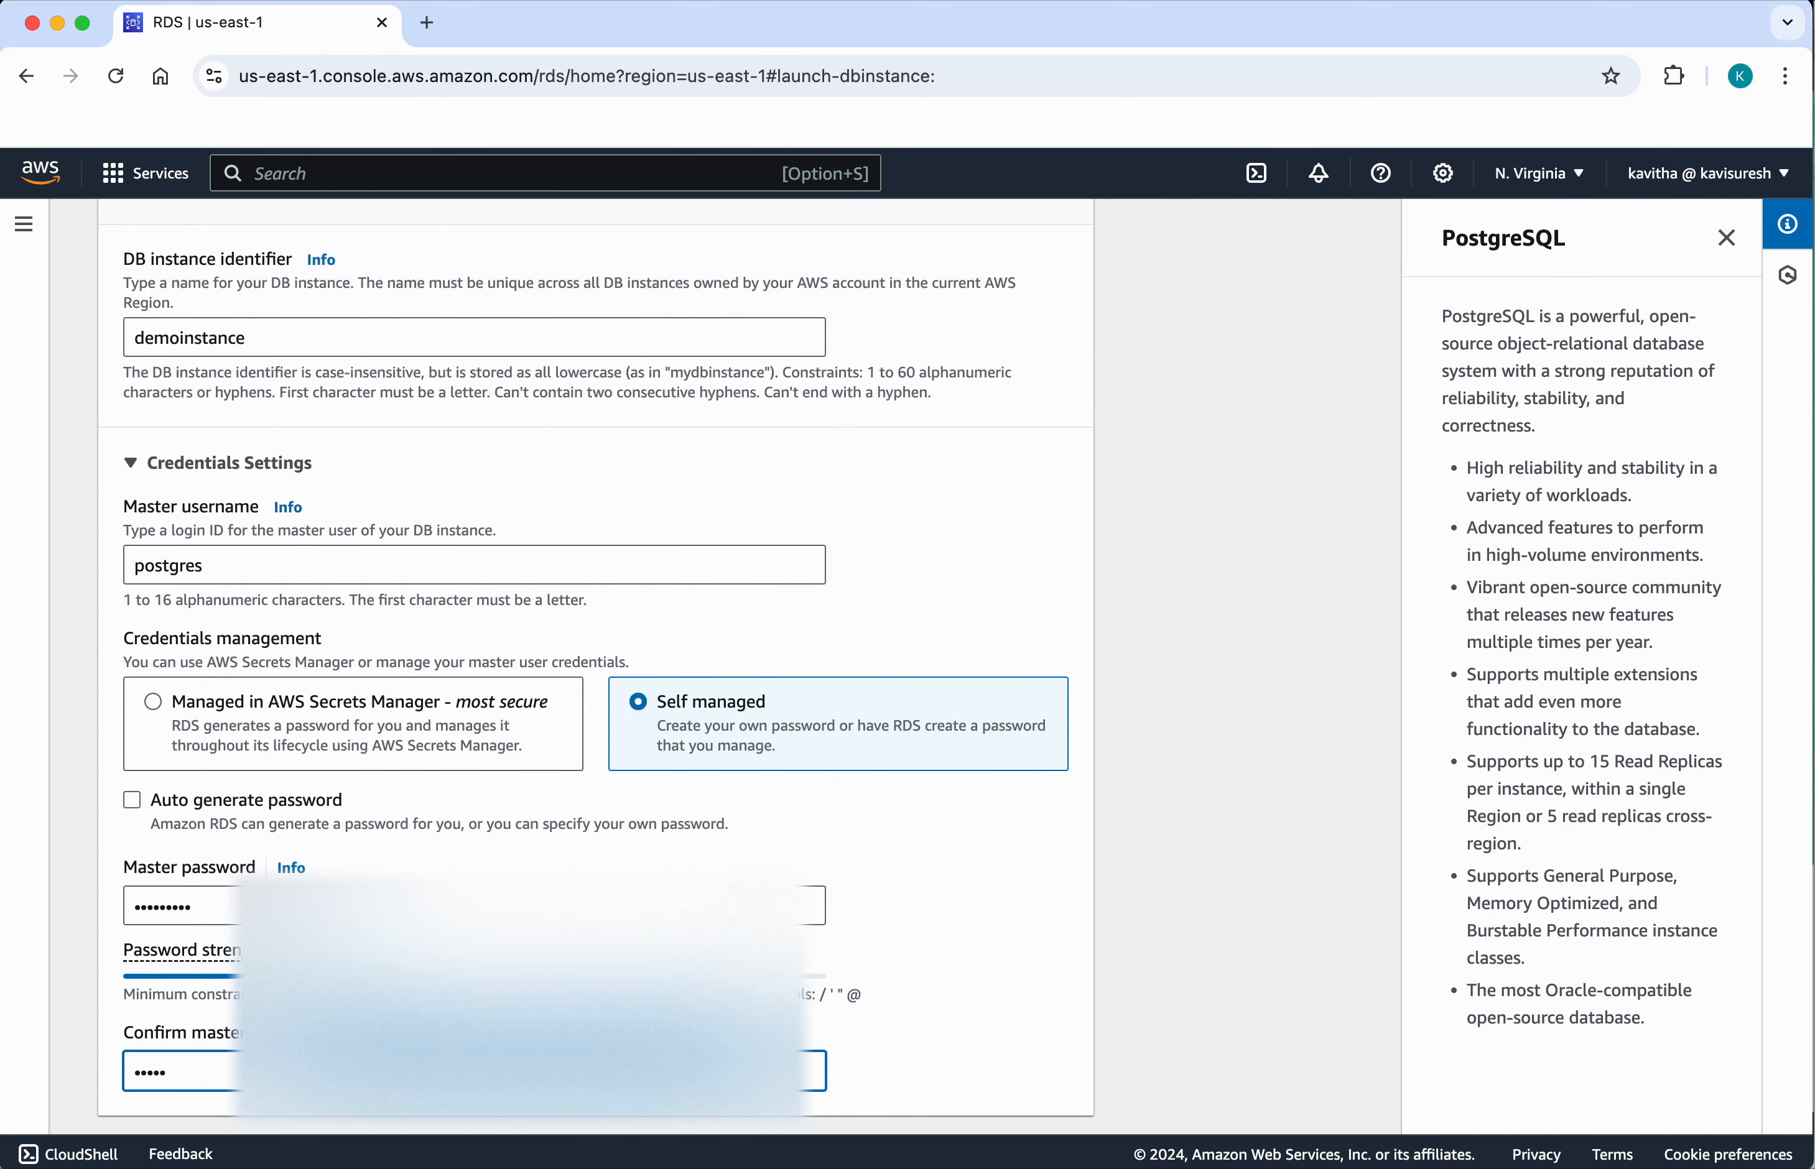
text(••••)
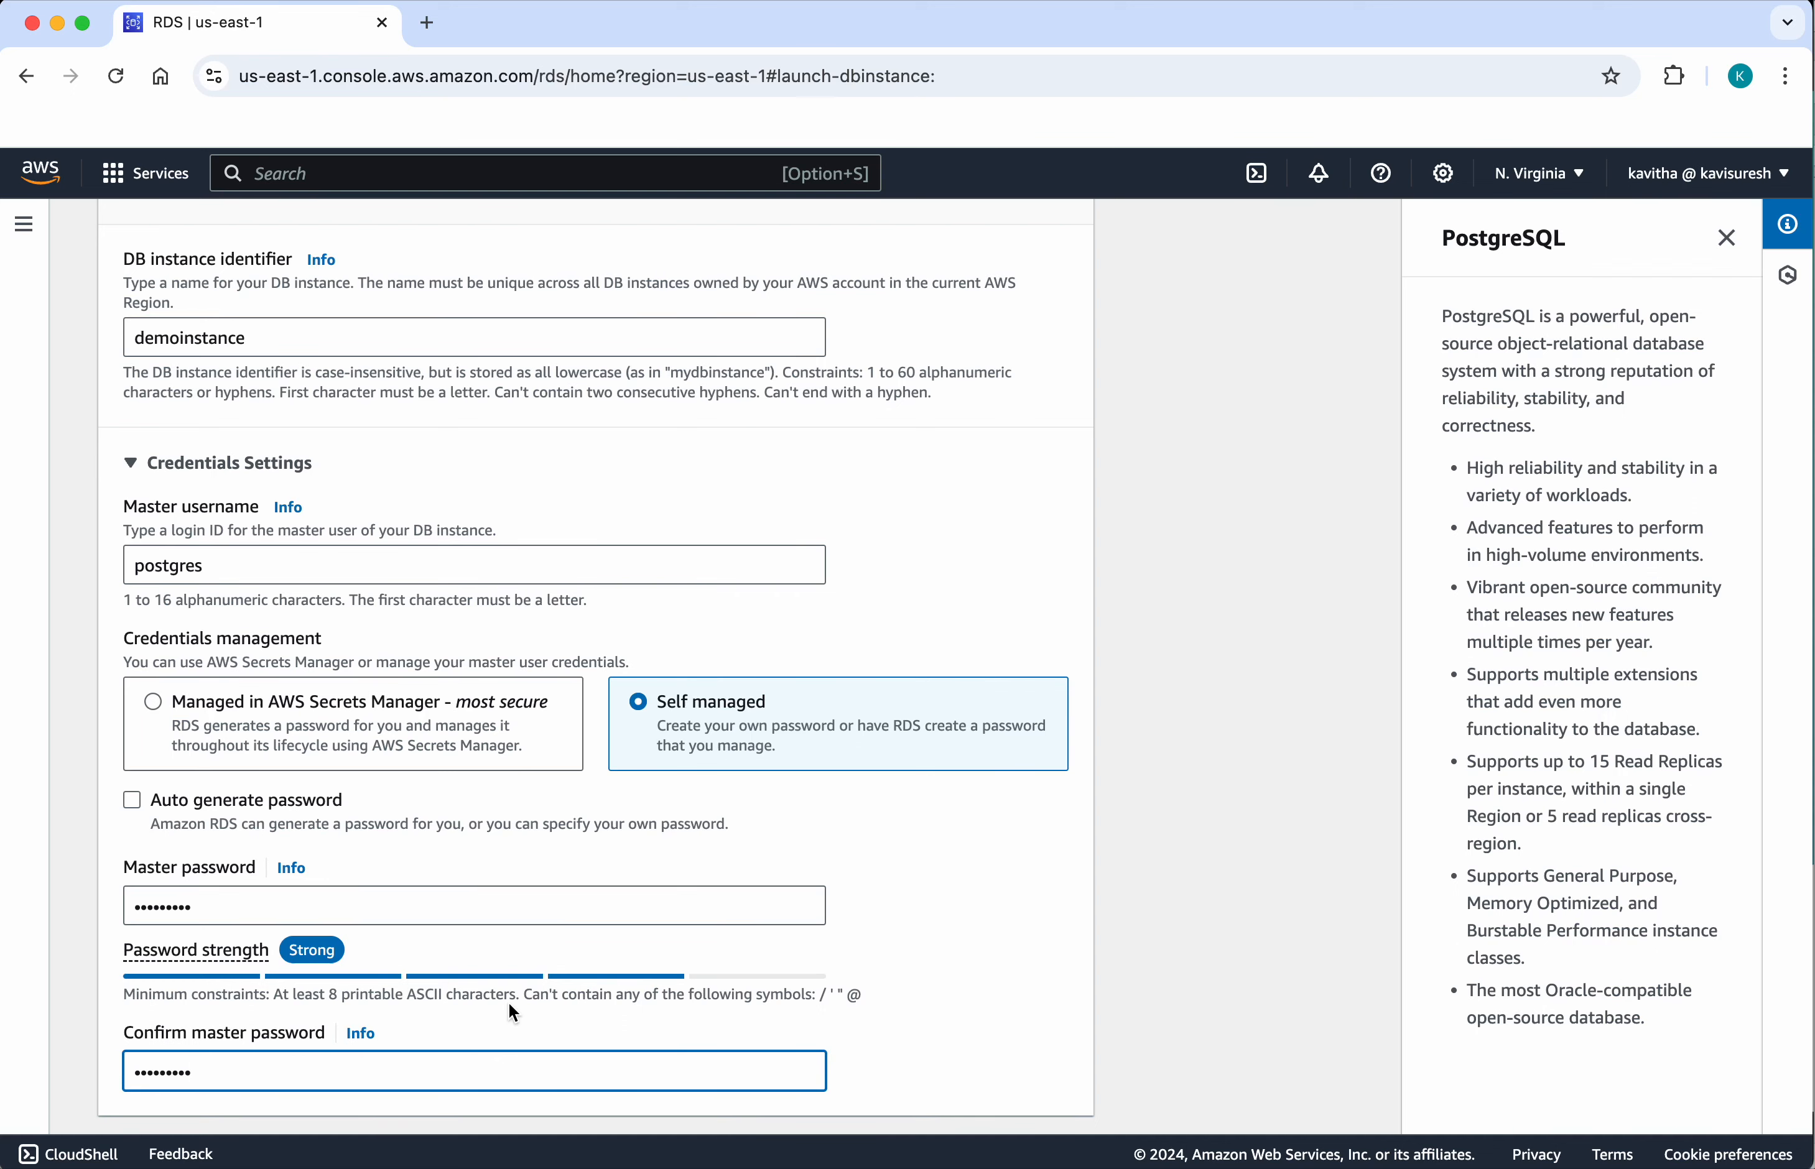
Step: Check which DB instance classes are offered in the instance configuration, without changing the selection
scroll(509, 1005, down, 10)
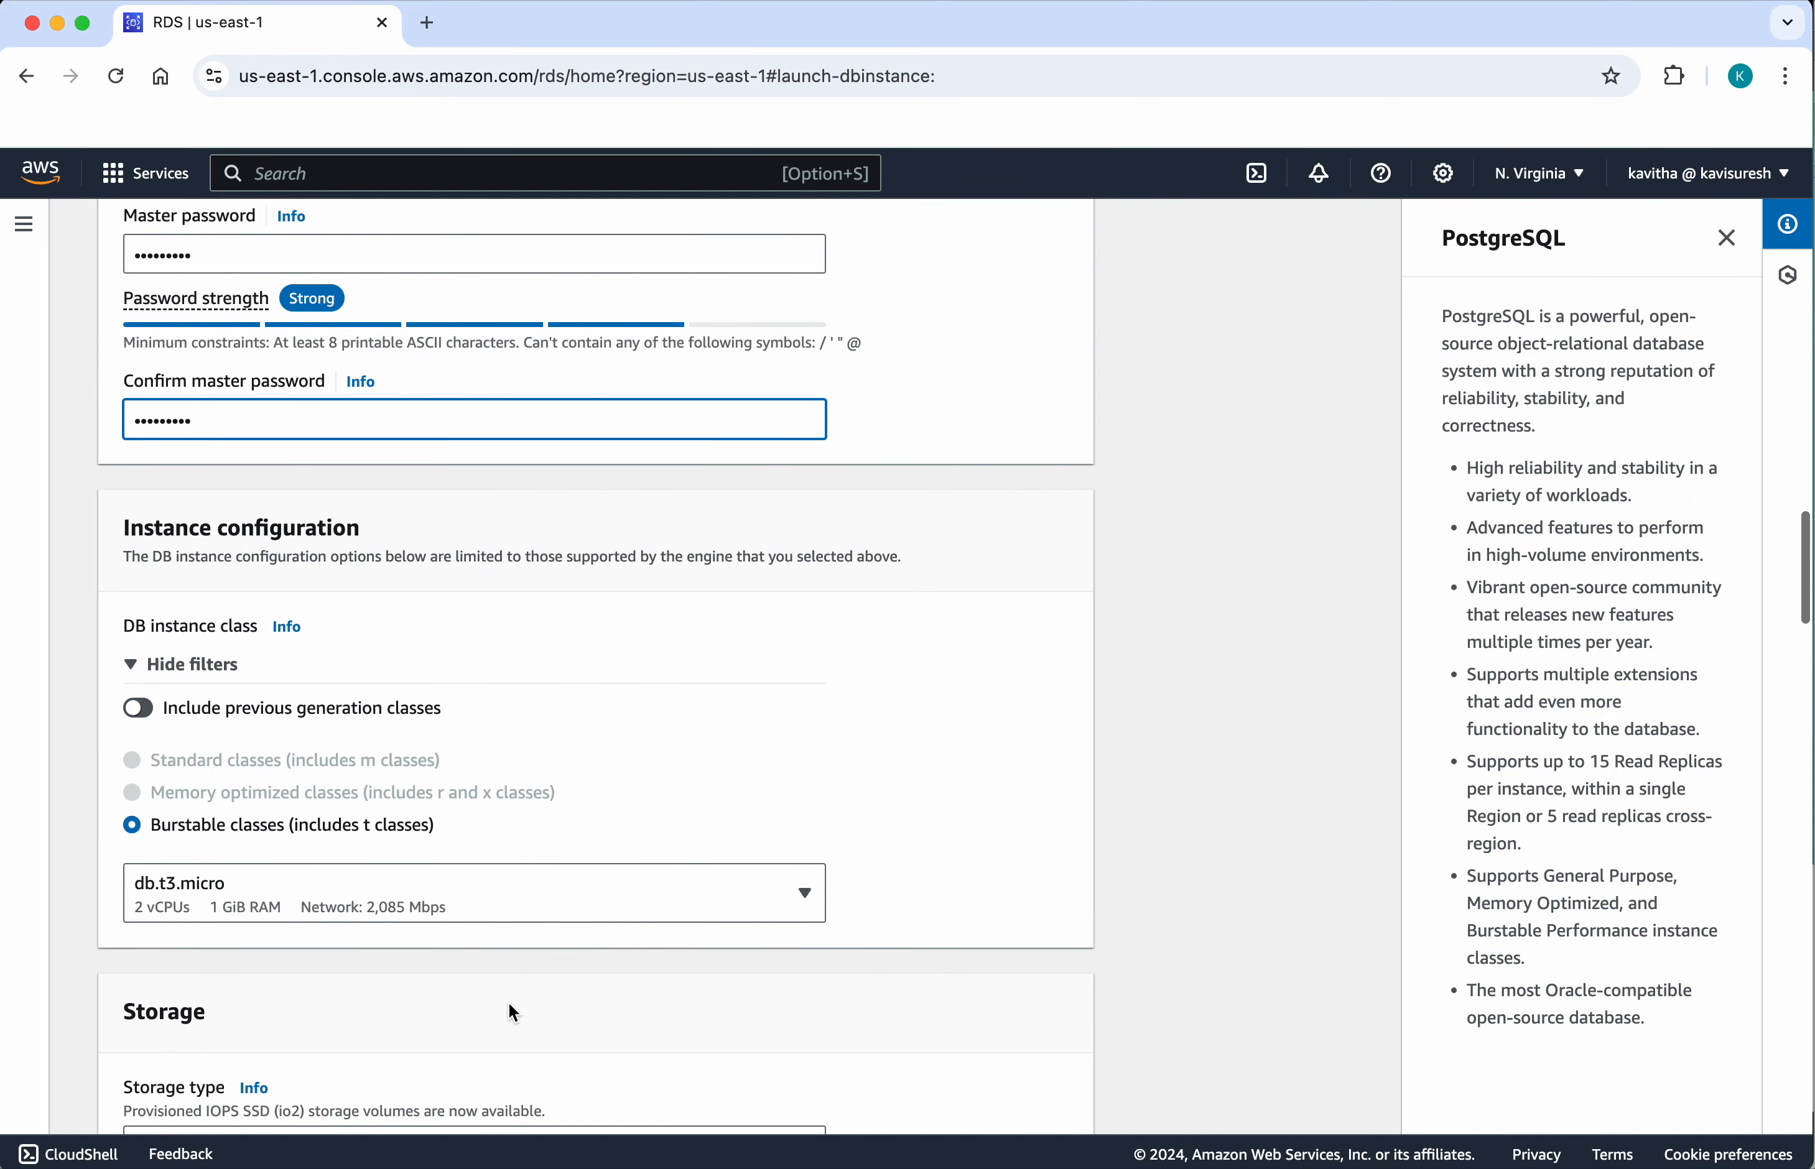
scroll(508, 1003, down, 1)
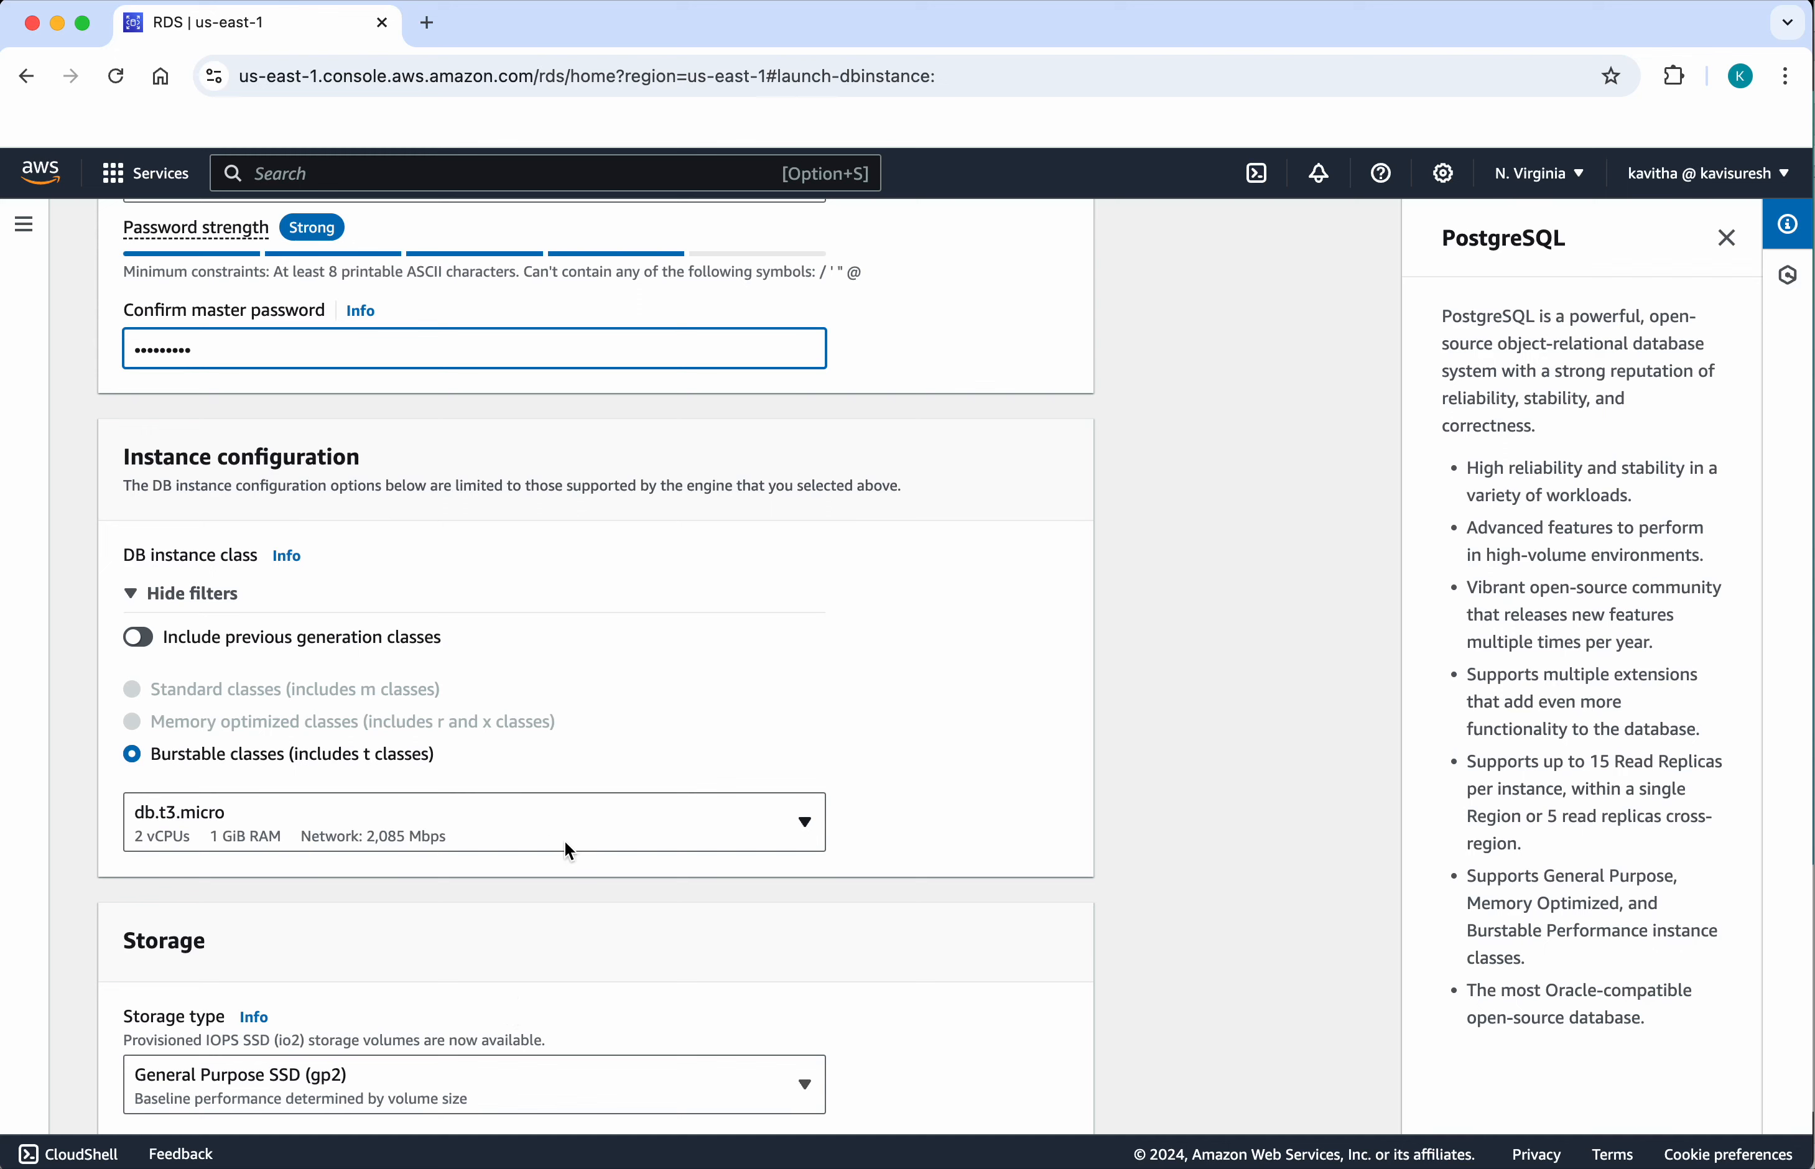
click(809, 825)
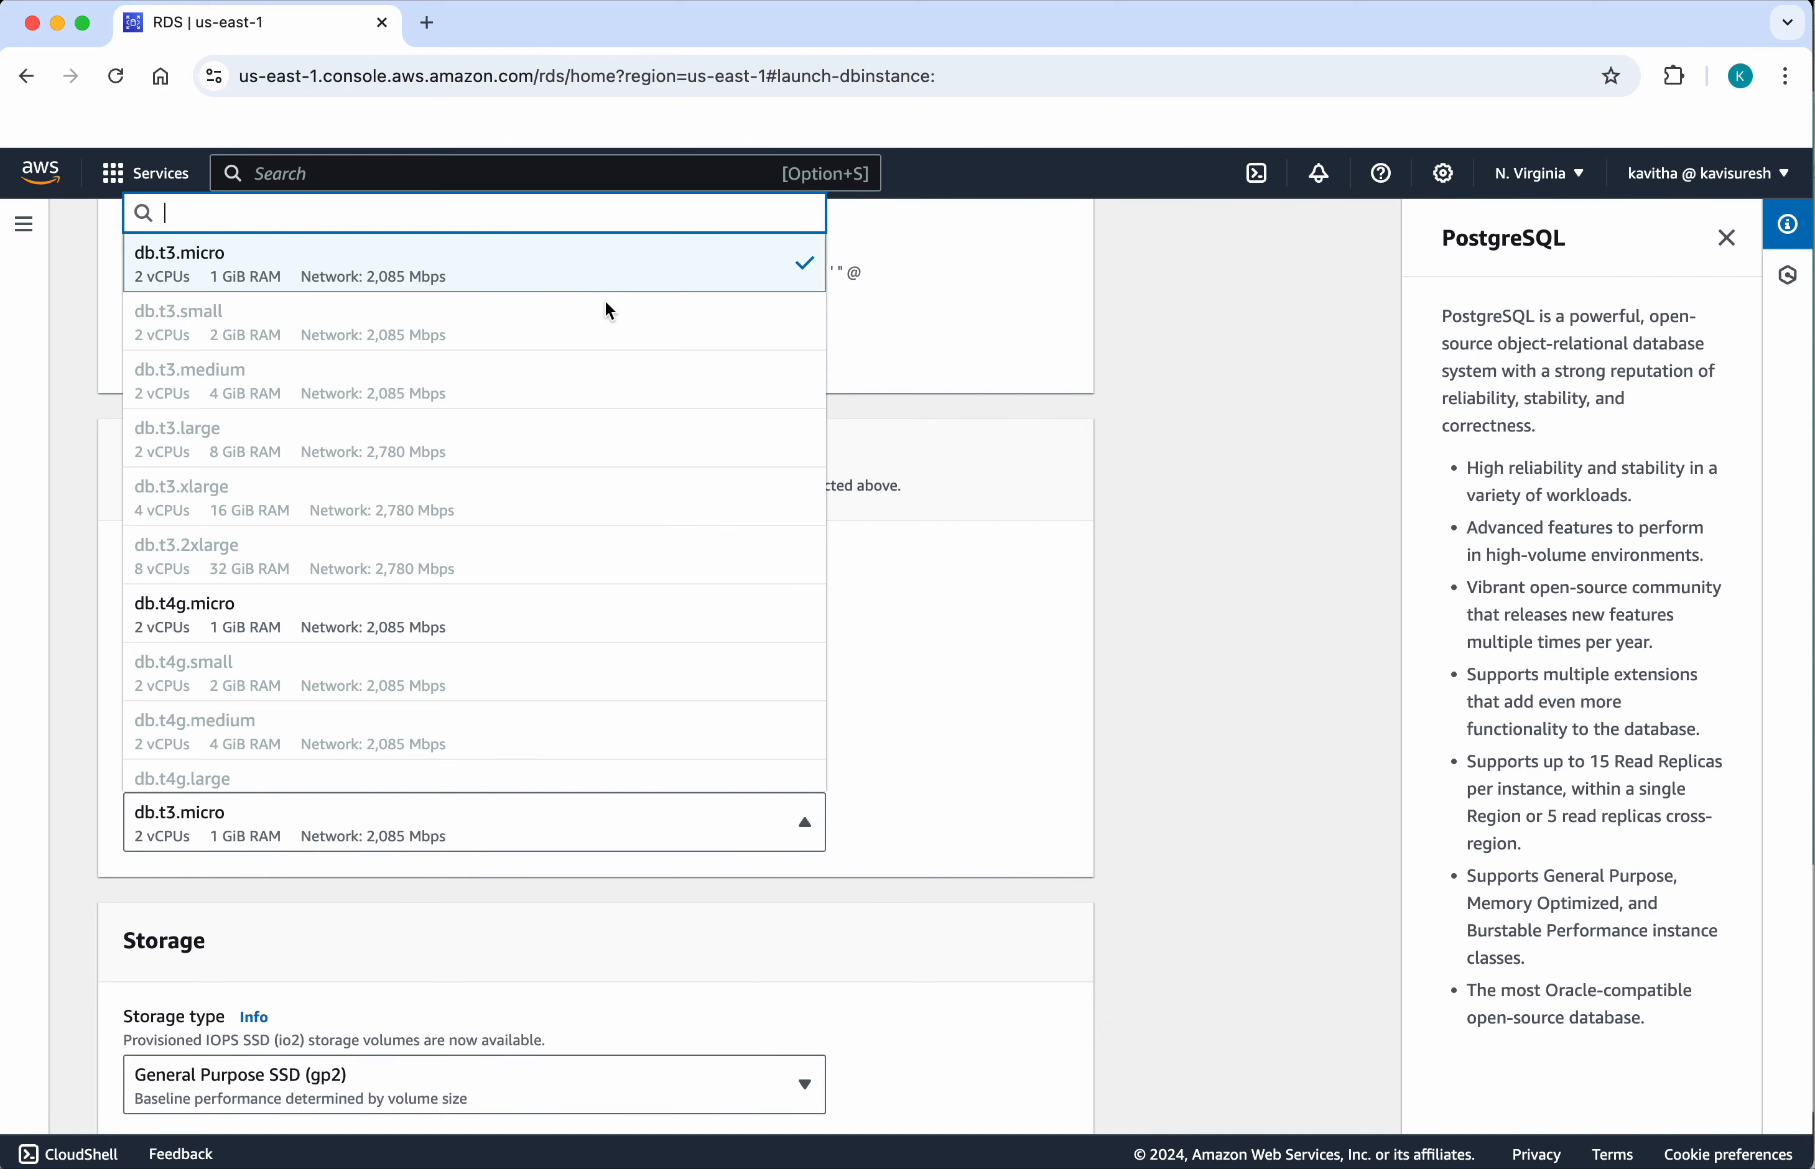
click(958, 714)
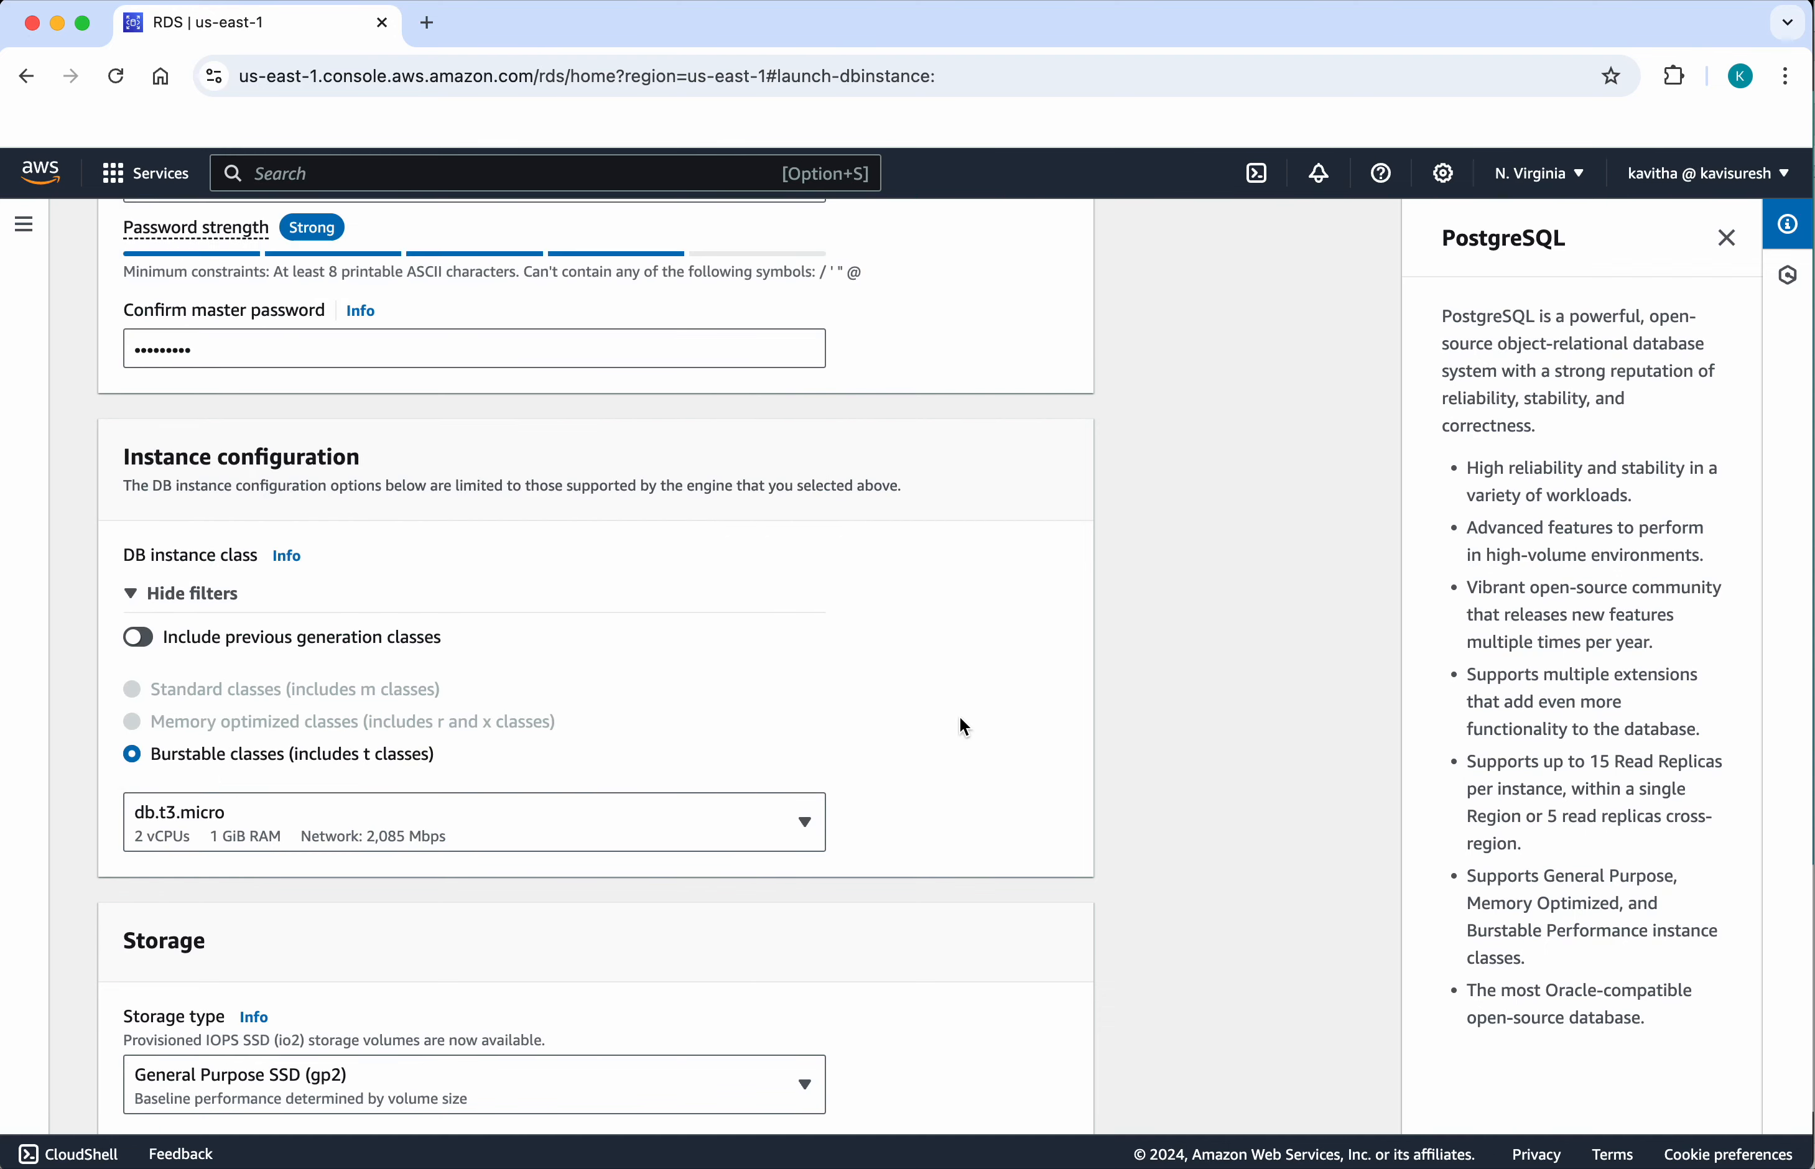
Step: Expand the storage autoscaling settings and disable storage autoscaling for the database
scroll(954, 994, down, 6)
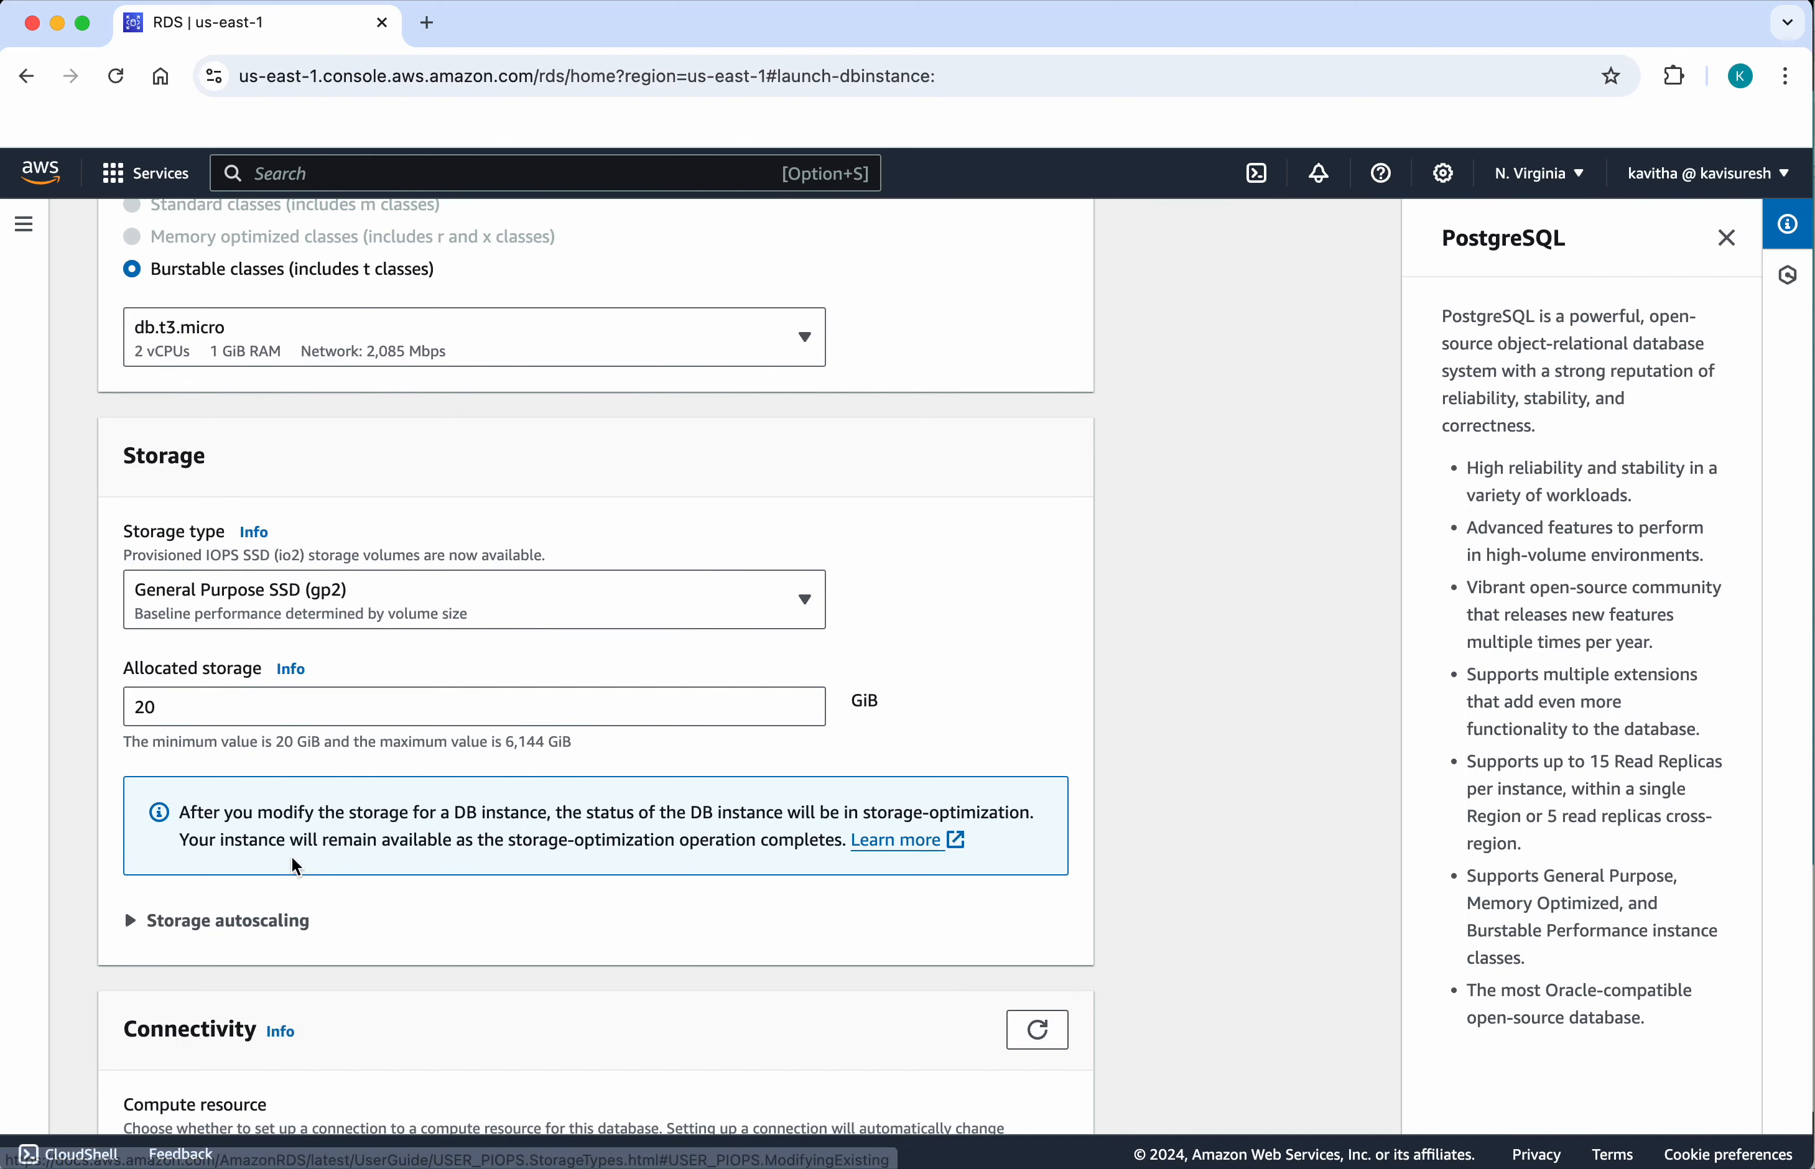
click(132, 922)
scroll(367, 972, down, 2)
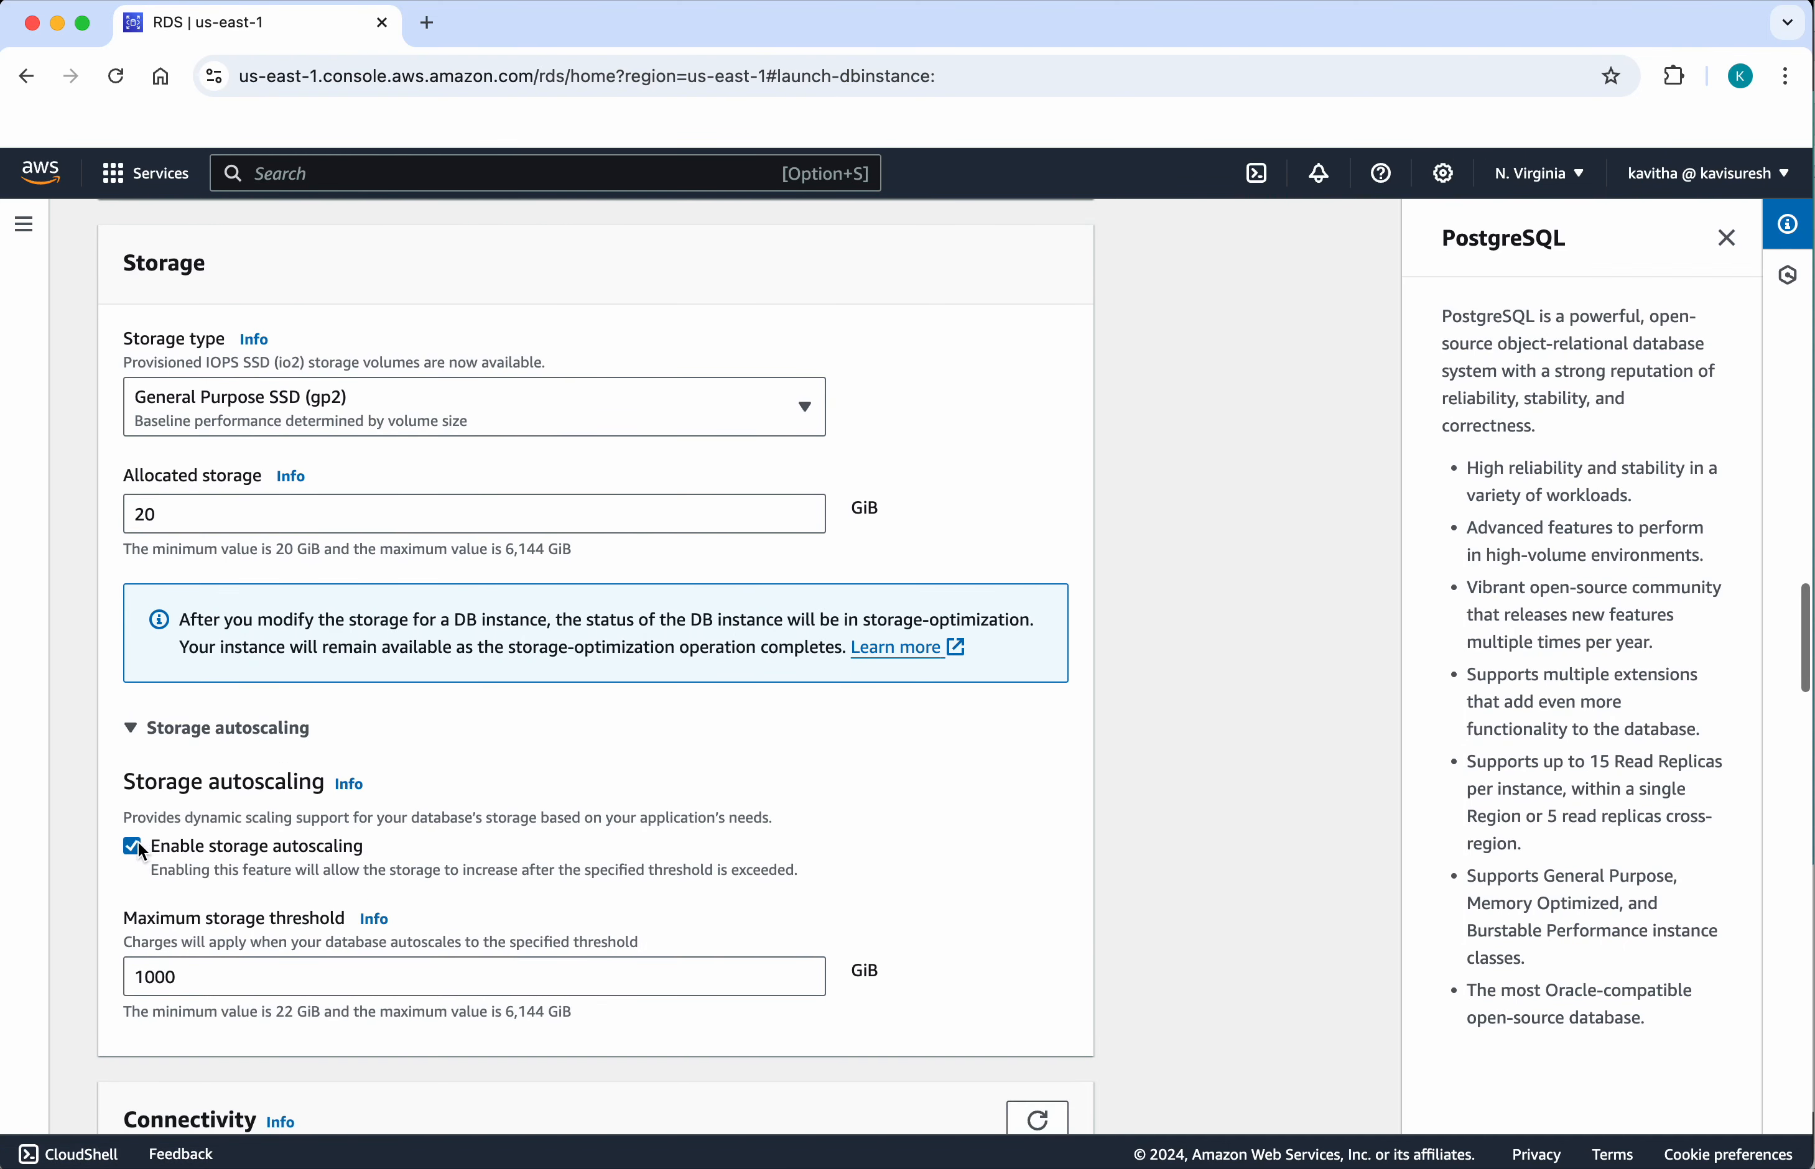
click(134, 843)
Step: Allow public access to the database in the connectivity settings
scroll(522, 875, down, 1)
scroll(524, 877, down, 7)
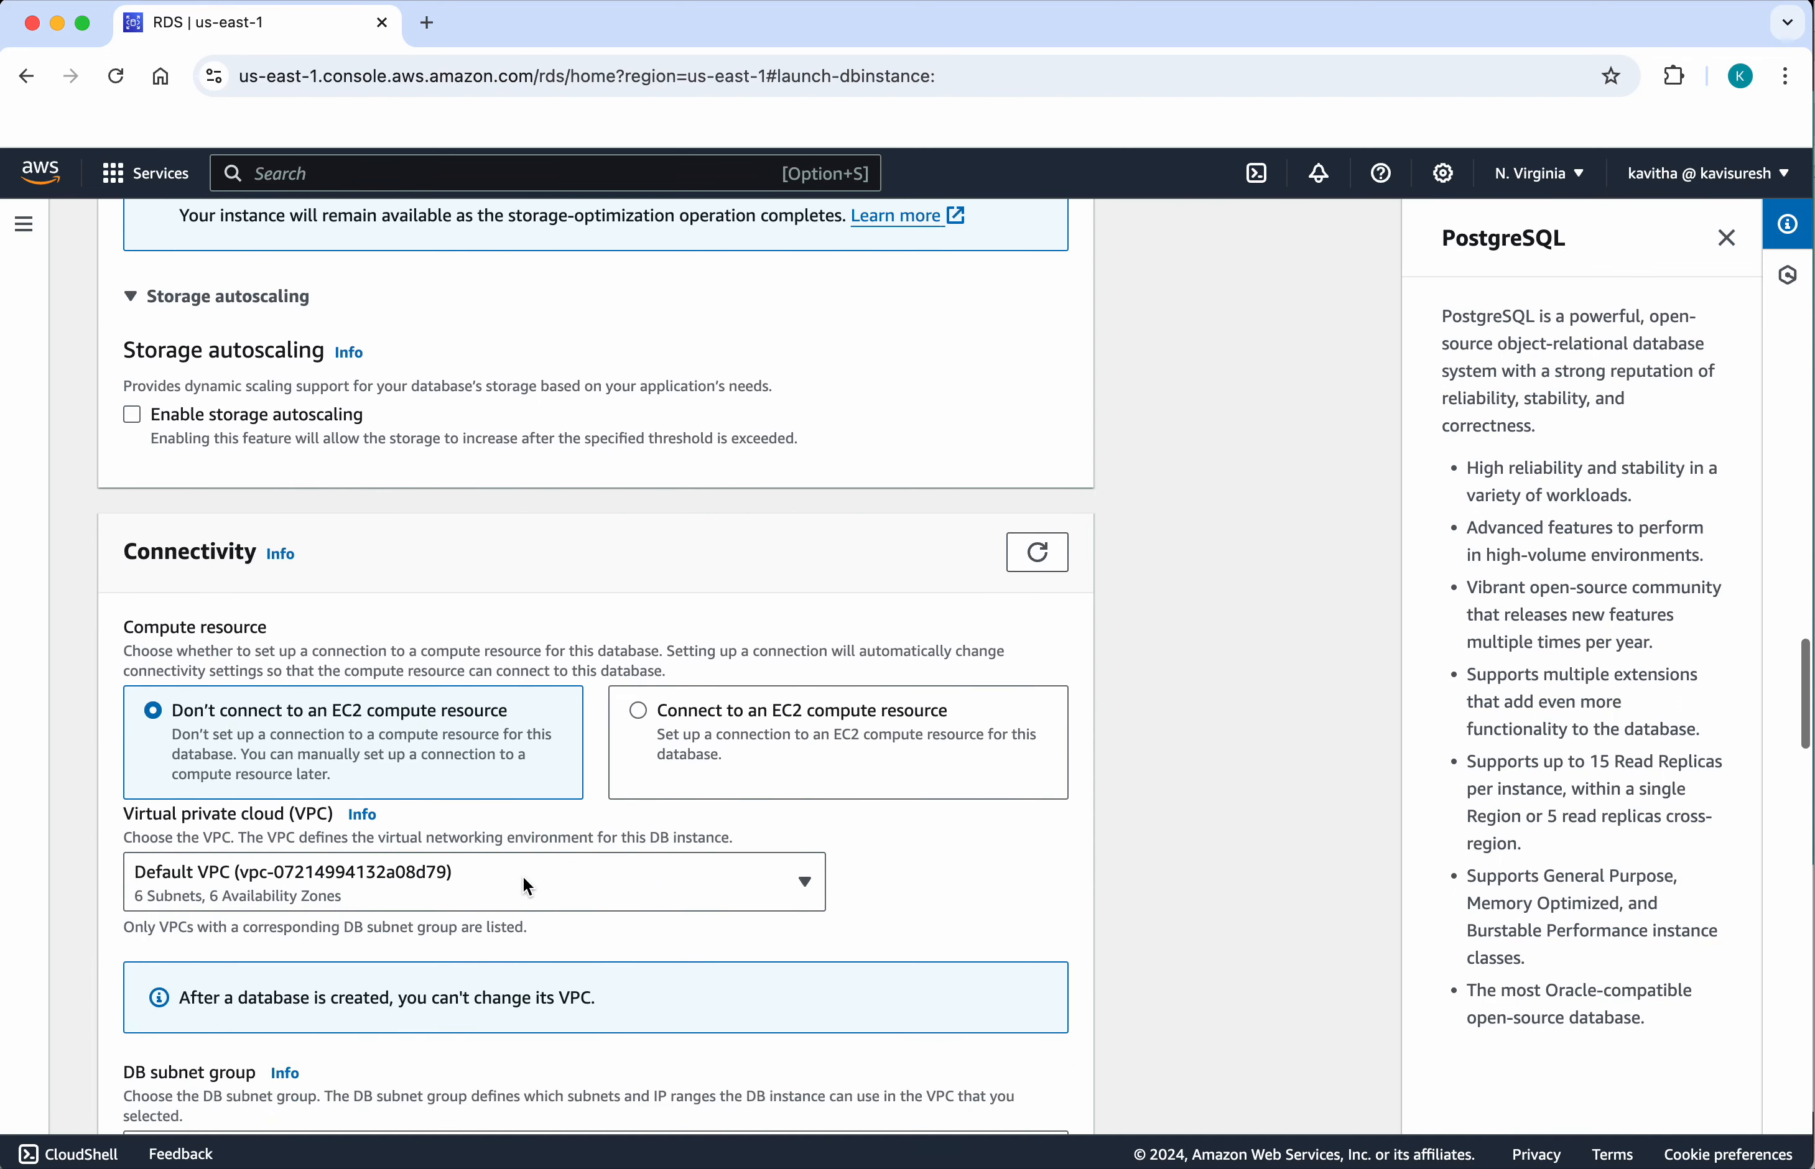
scroll(522, 875, down, 3)
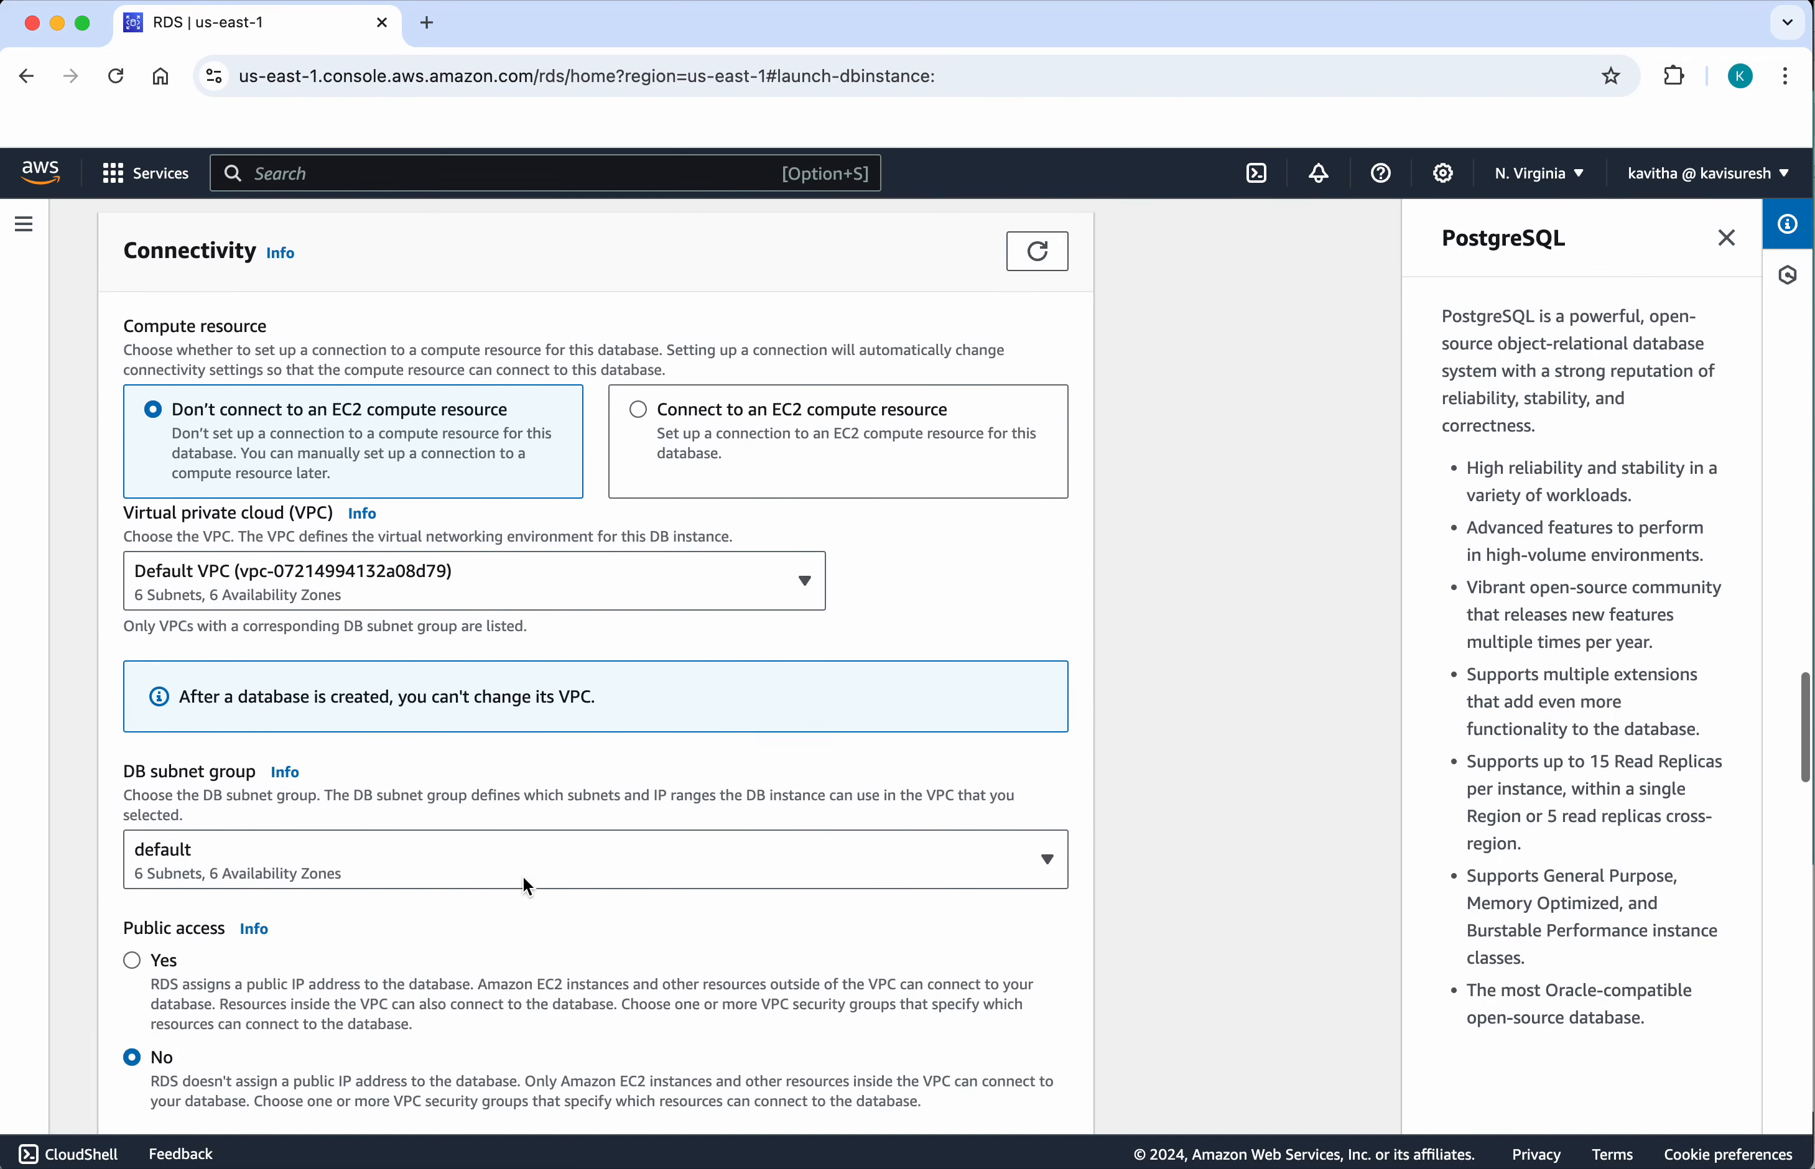
click(138, 833)
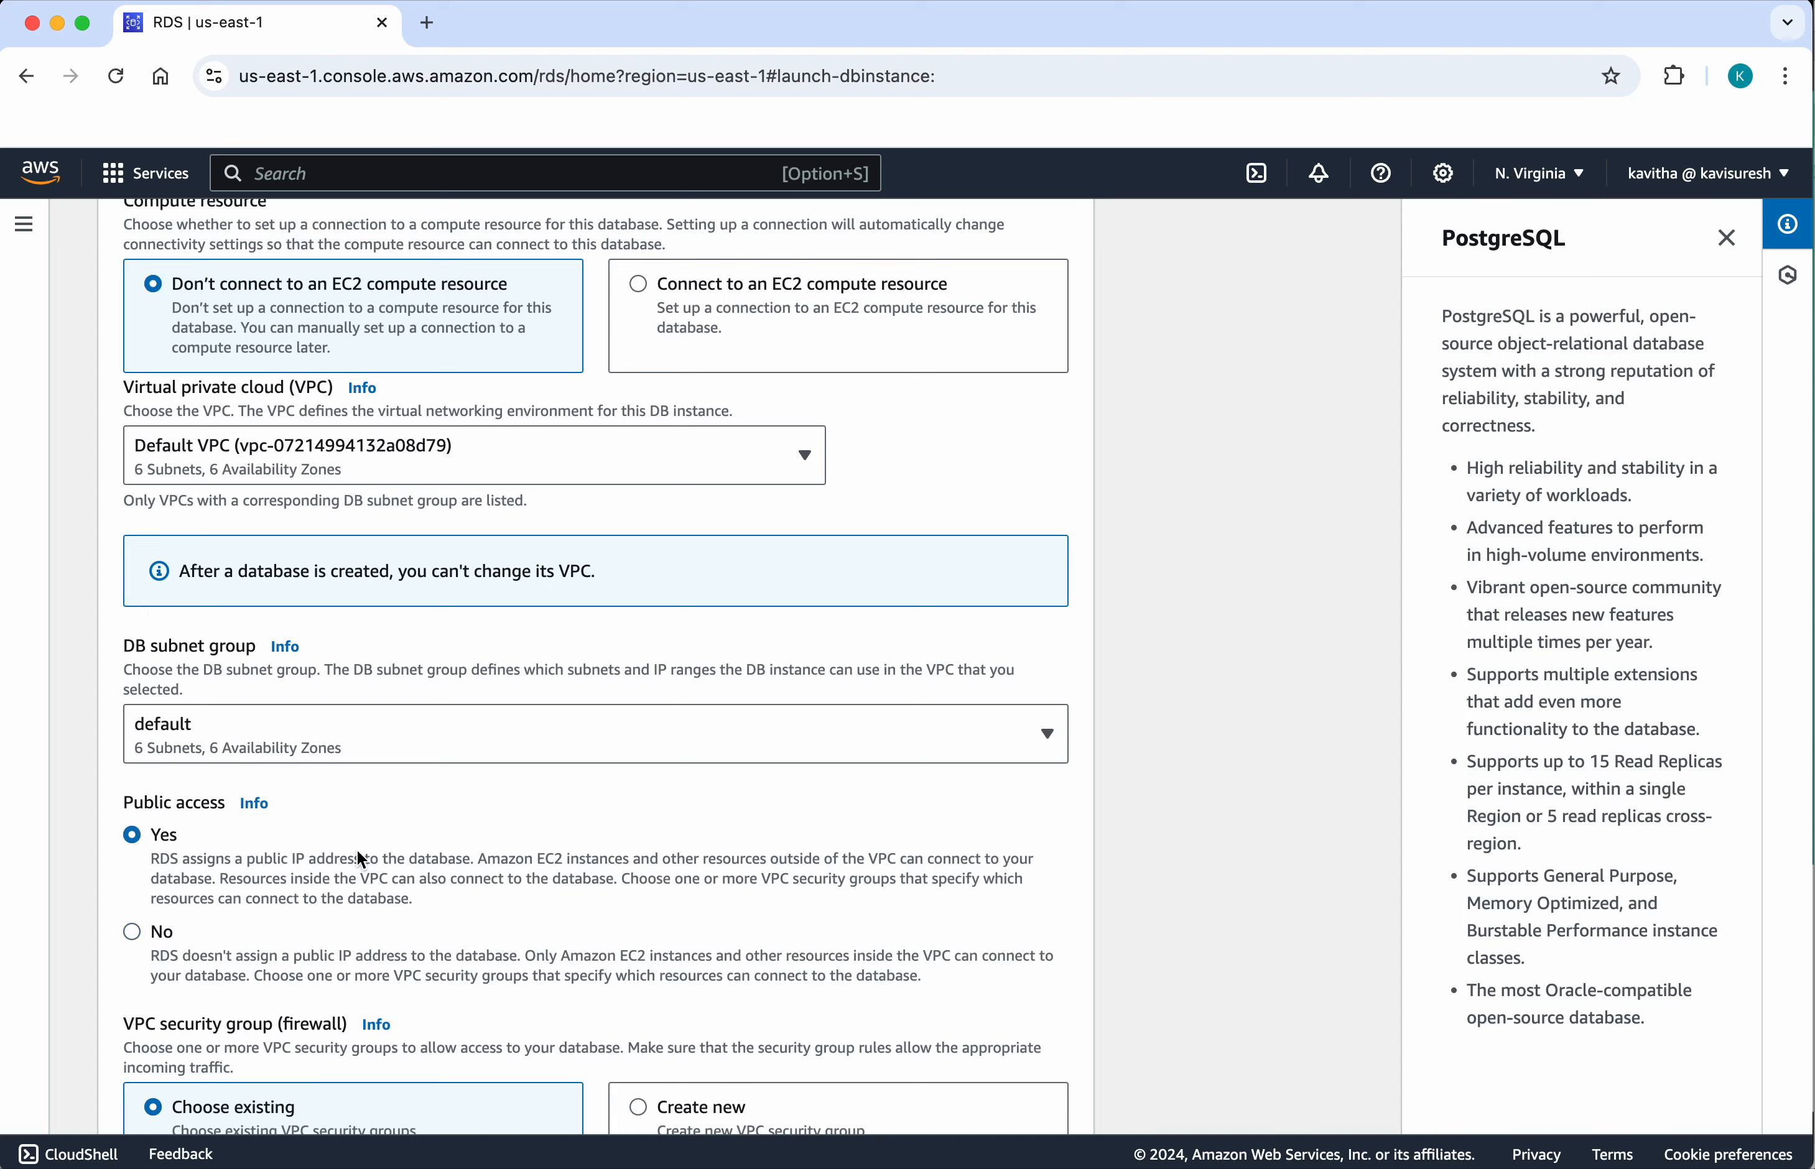
Step: Turn off Performance Insights in the monitoring settings of the new database
scroll(358, 854, down, 10)
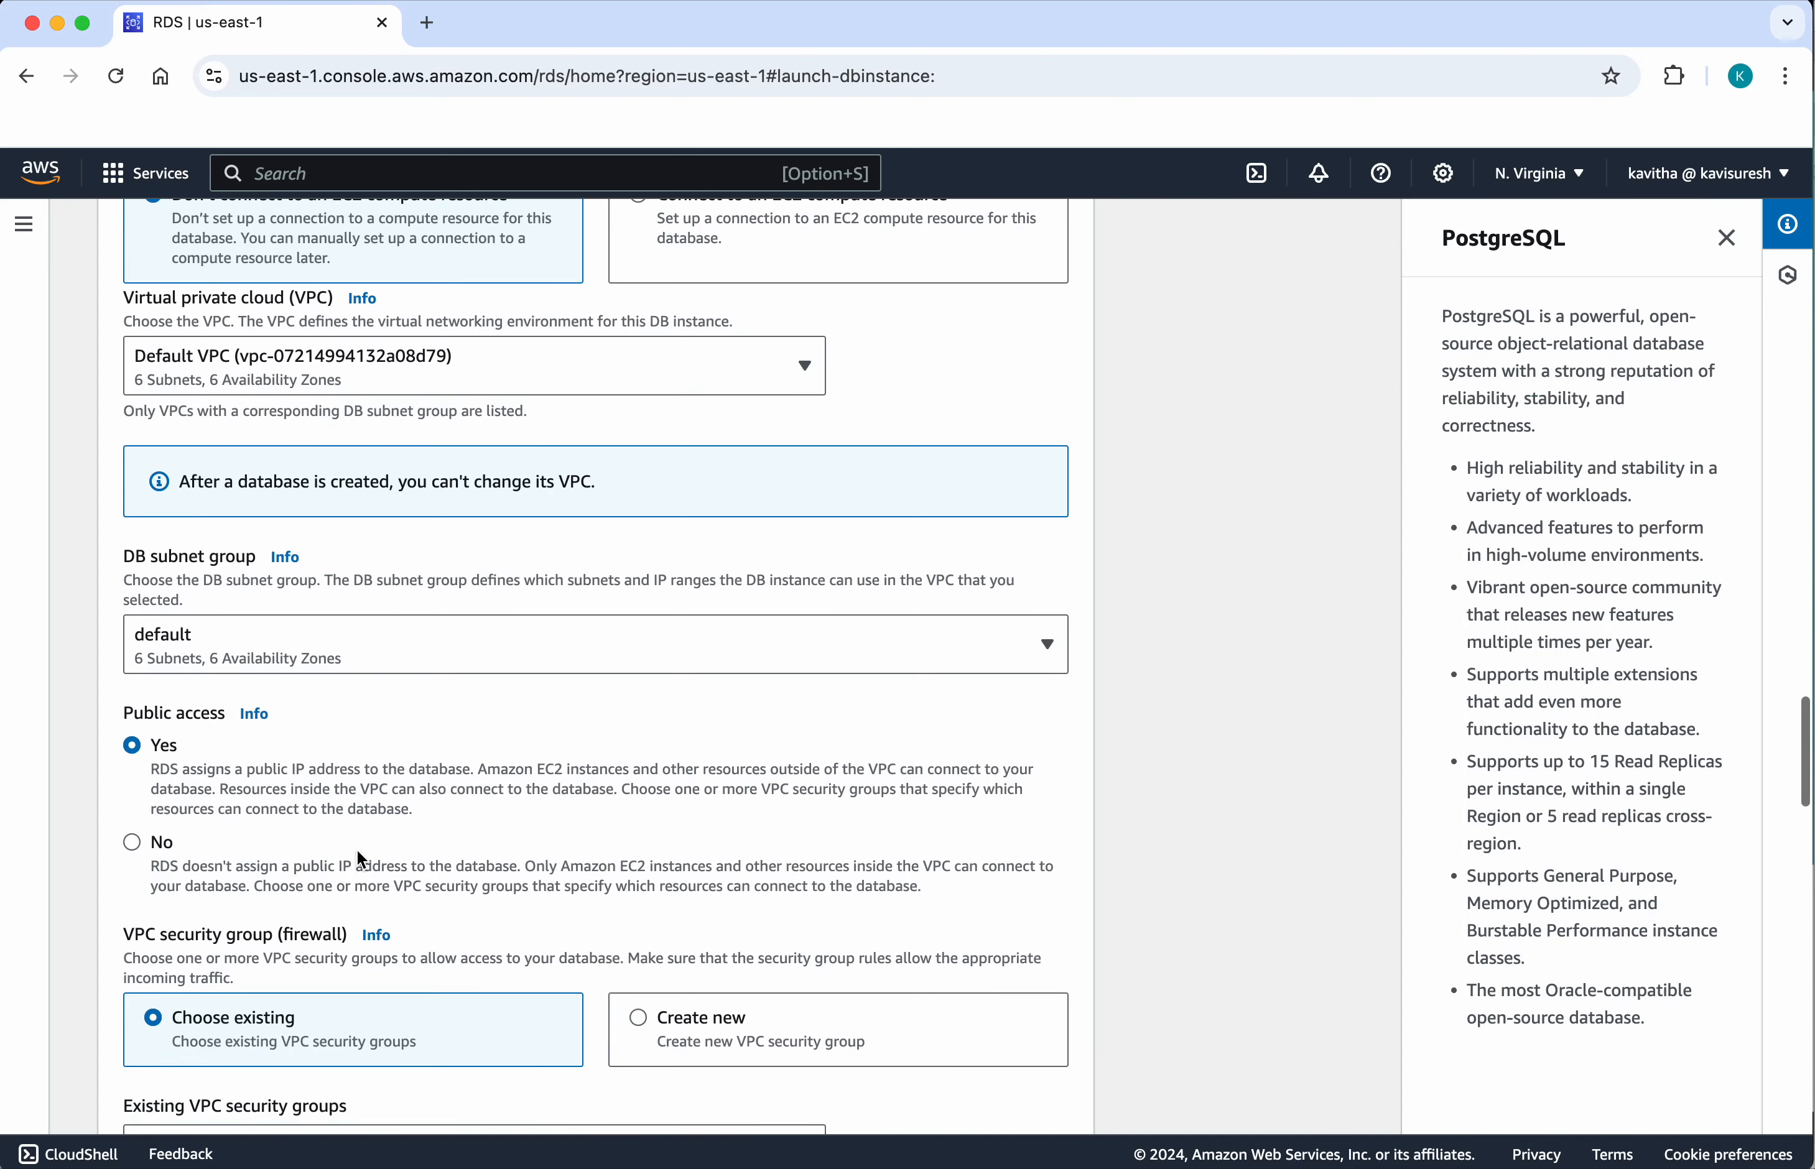
scroll(361, 859, down, 4)
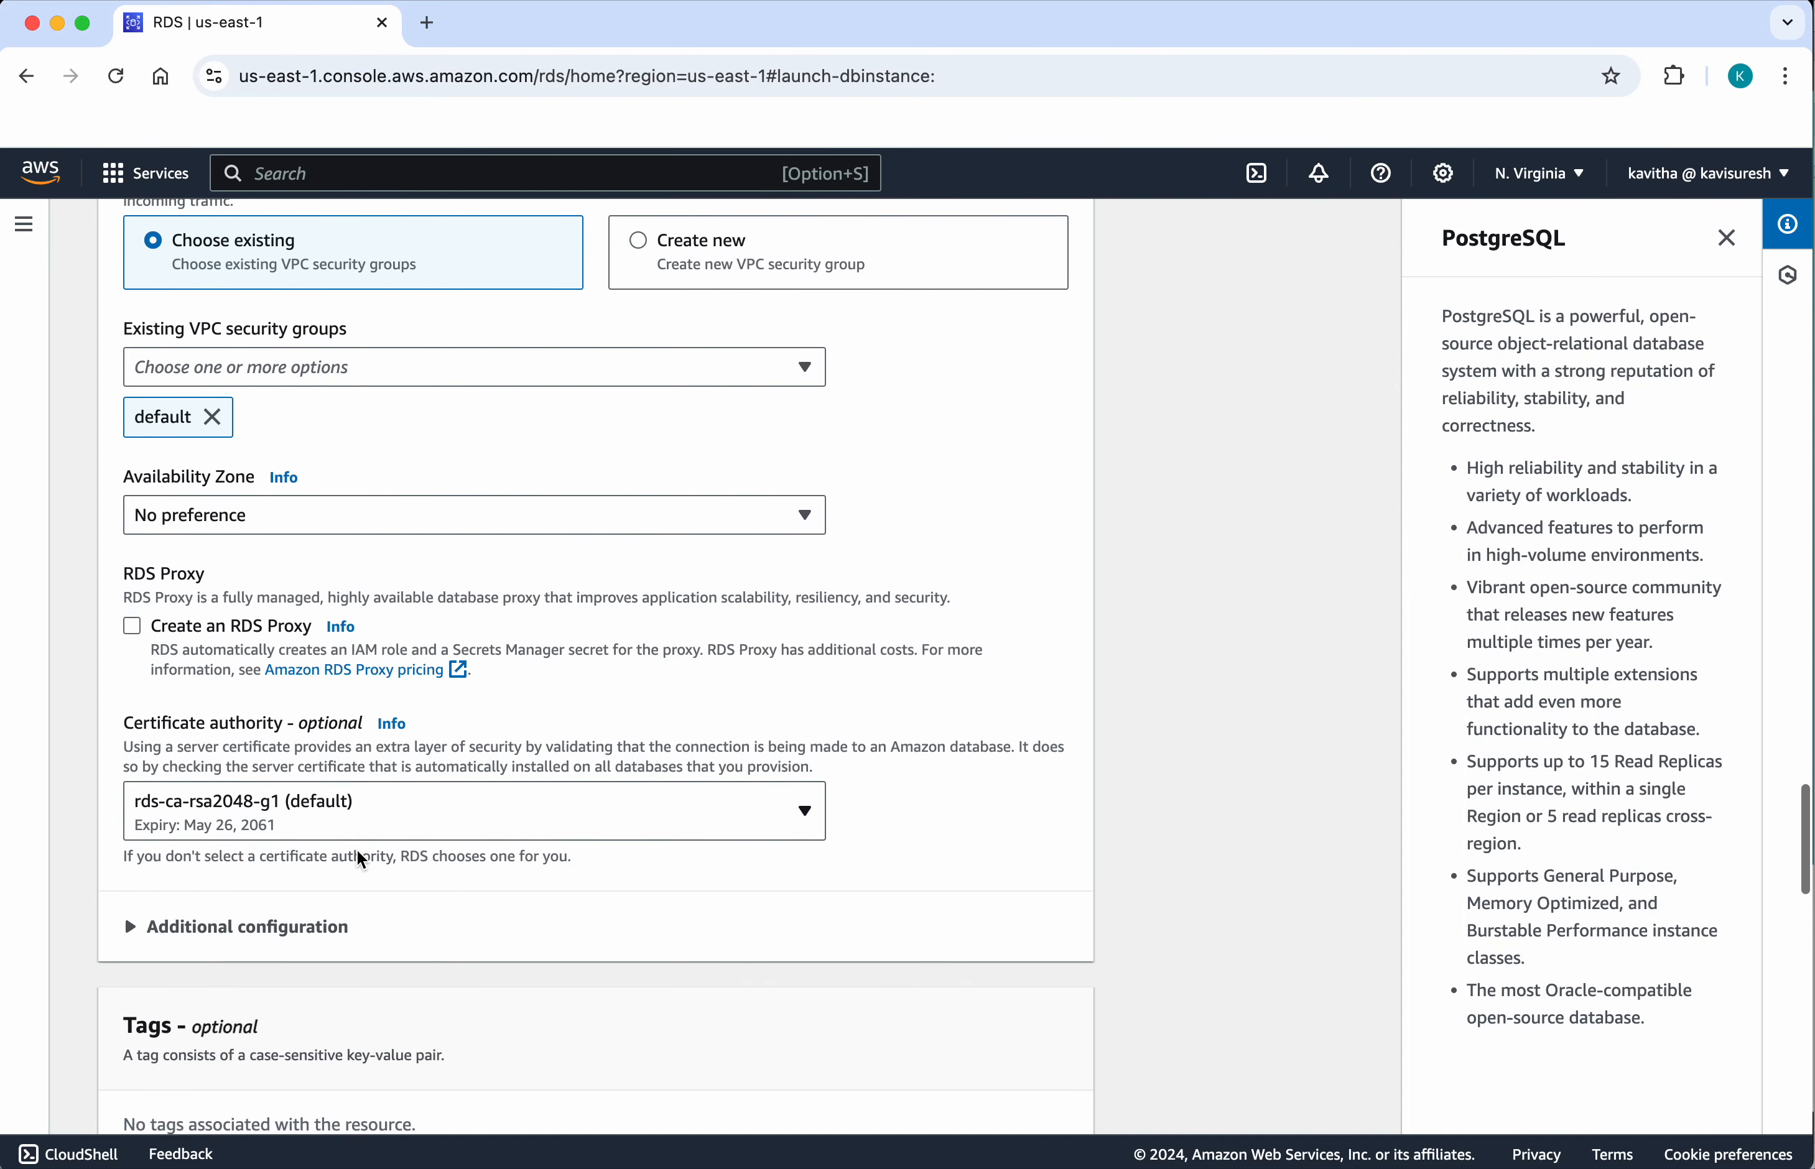
scroll(361, 860, down, 4)
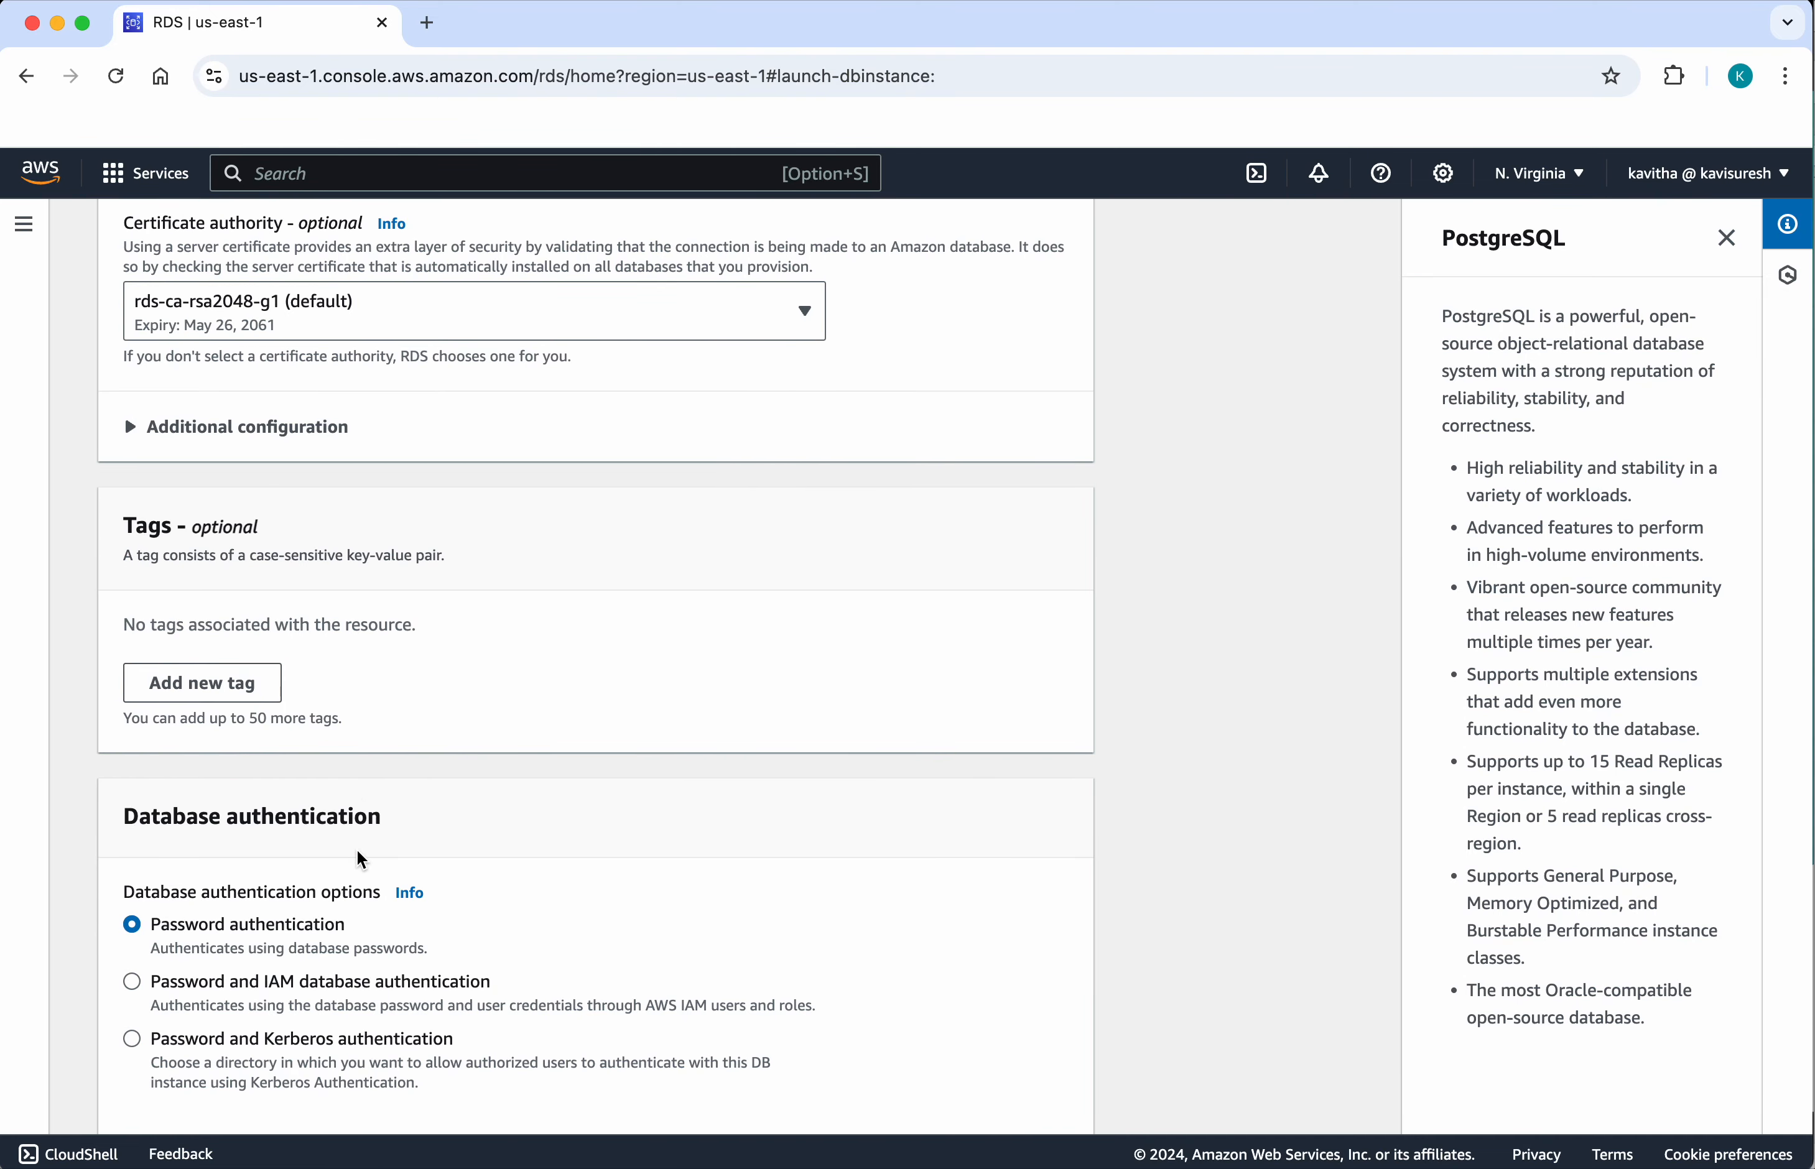
scroll(361, 858, down, 5)
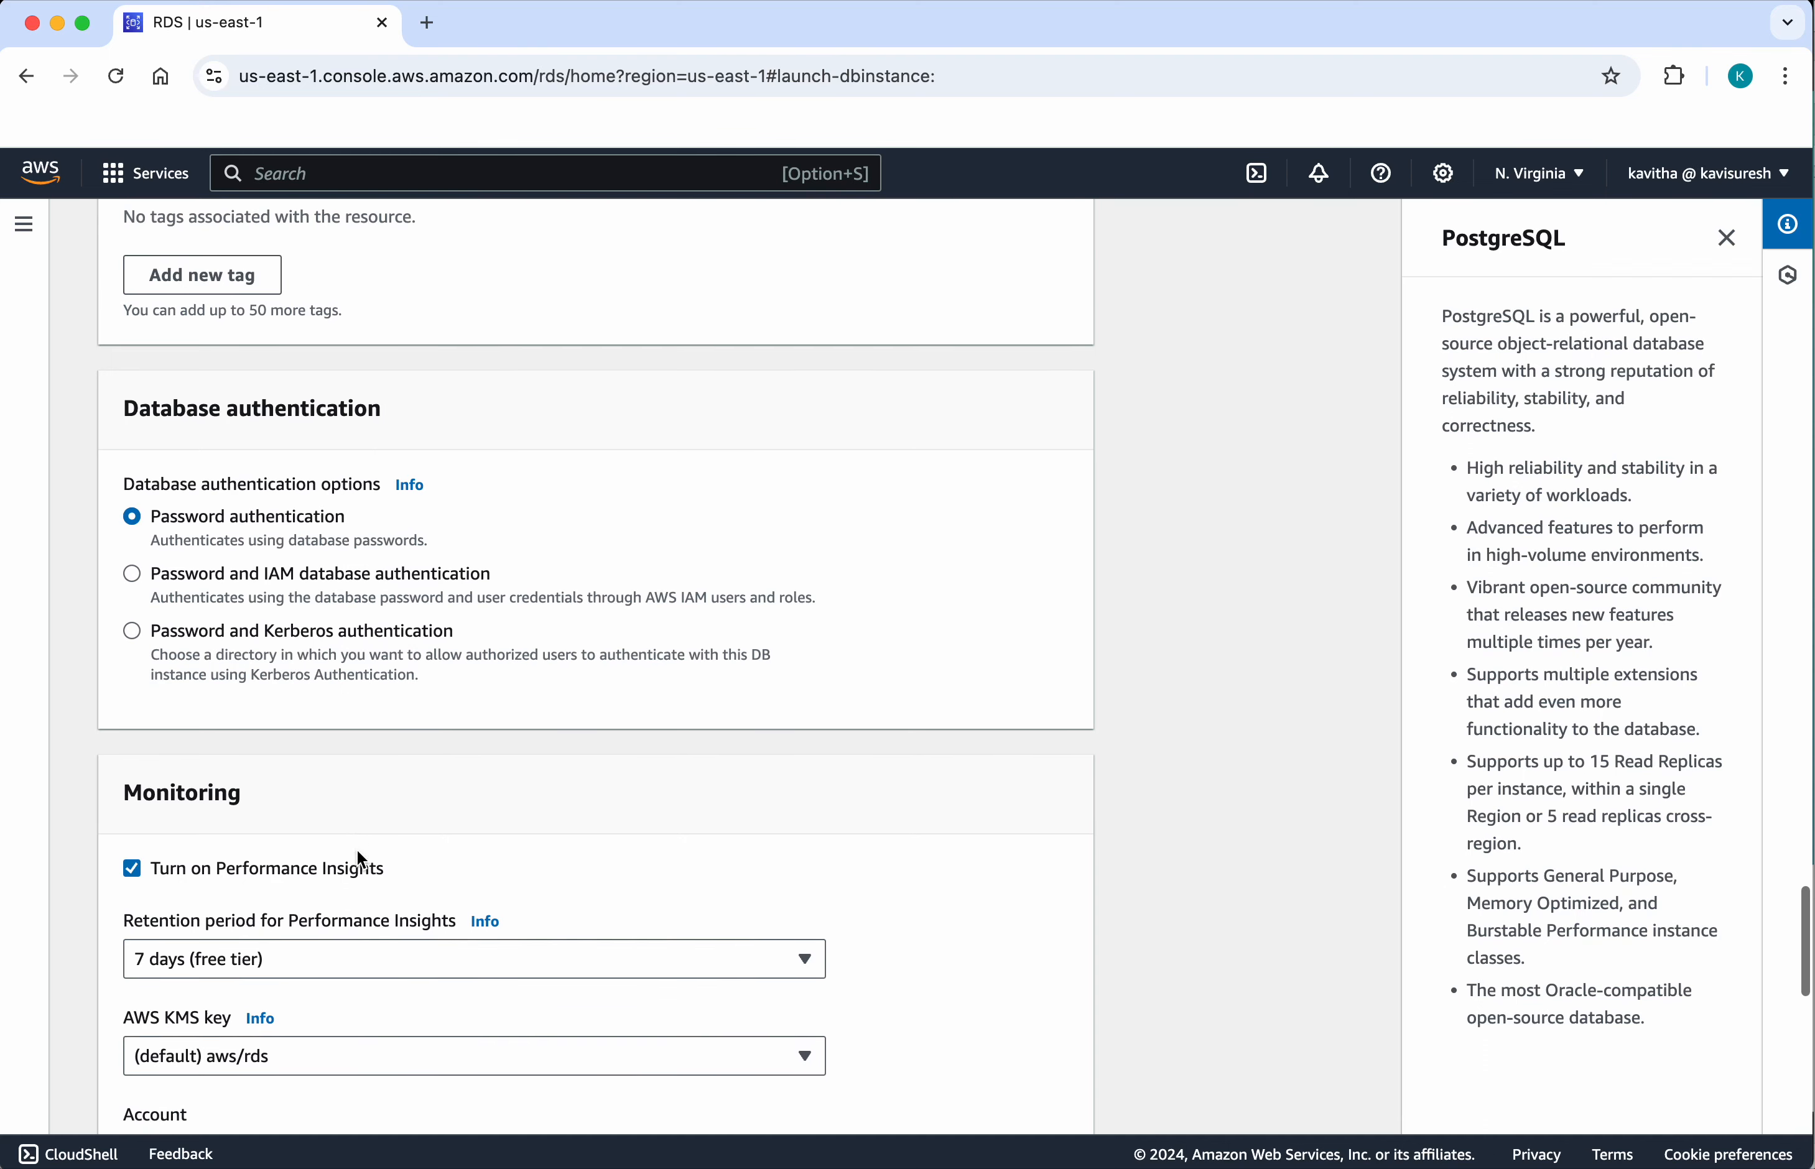
scroll(356, 849, down, 2)
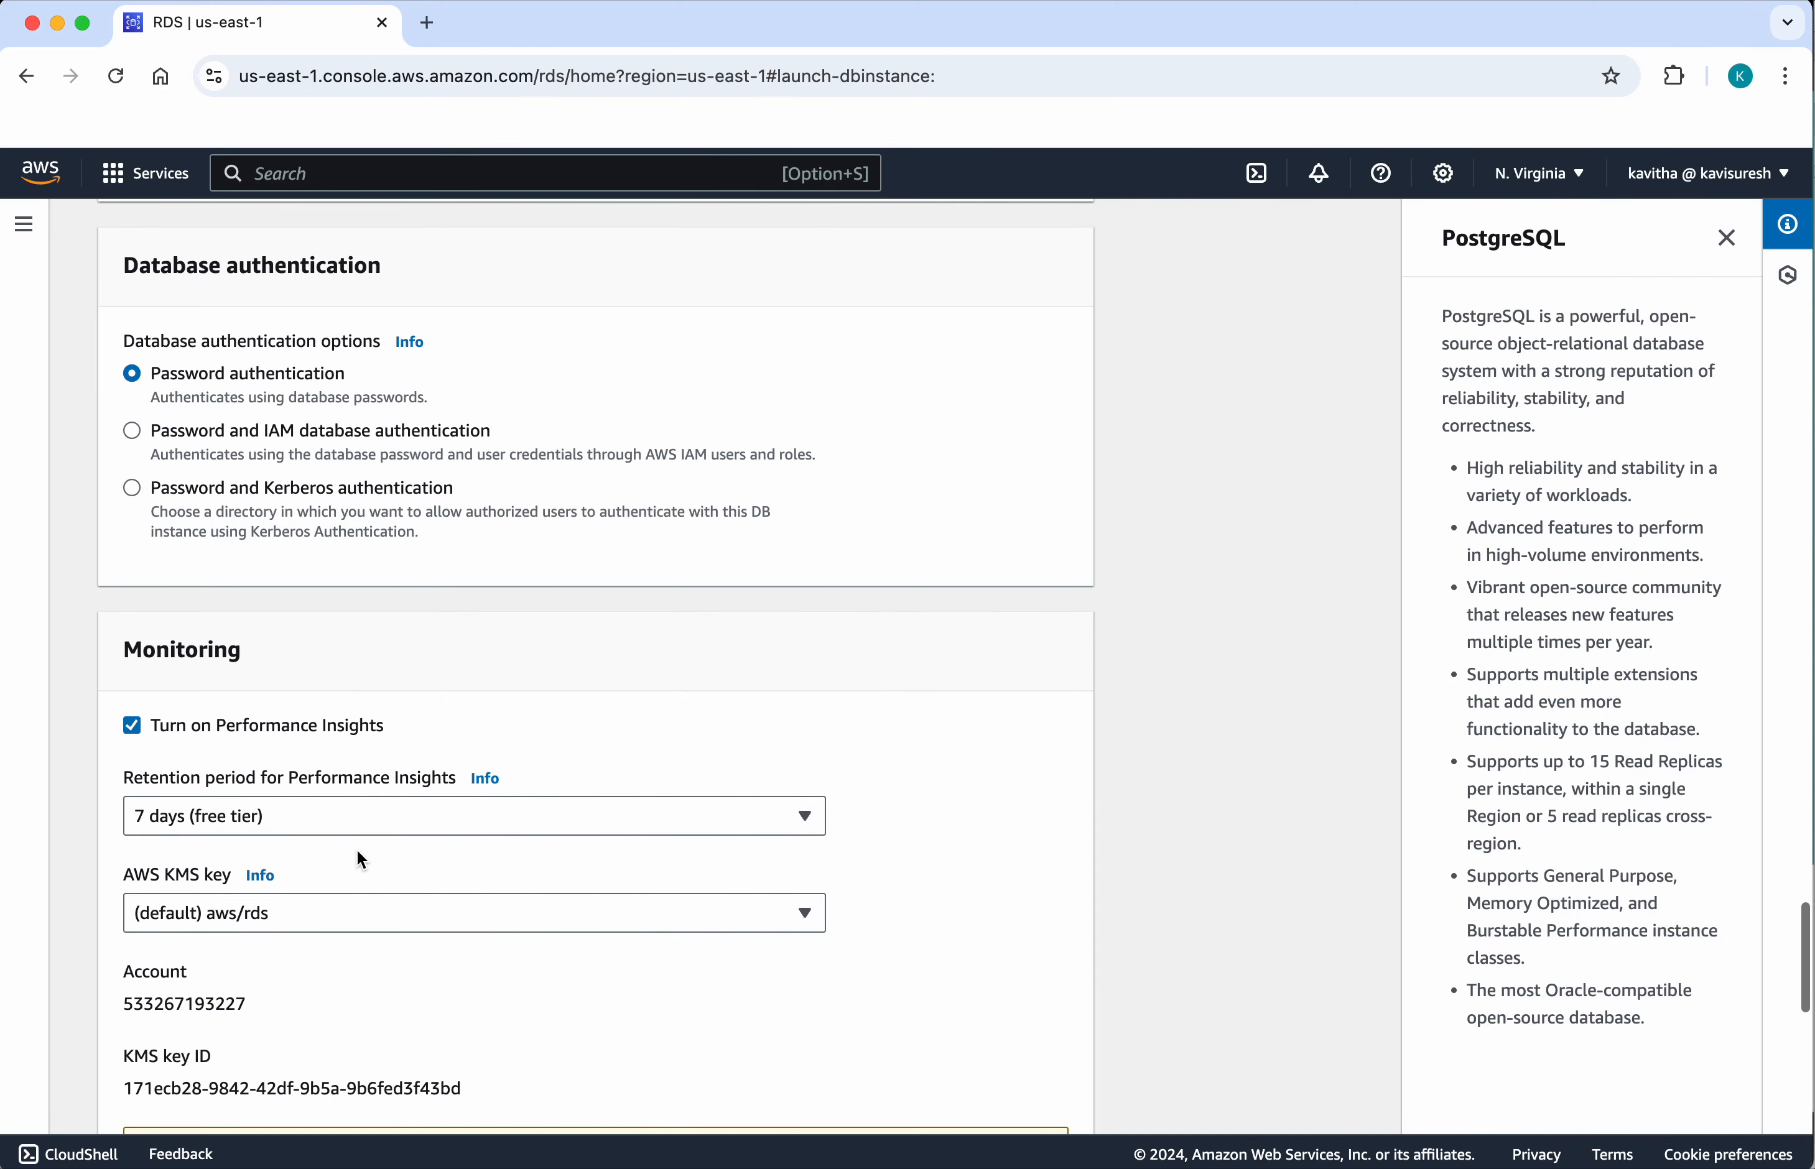
click(135, 726)
Step: Expand the database's additional configuration and set the initial database name to demodb
scroll(389, 981, down, 2)
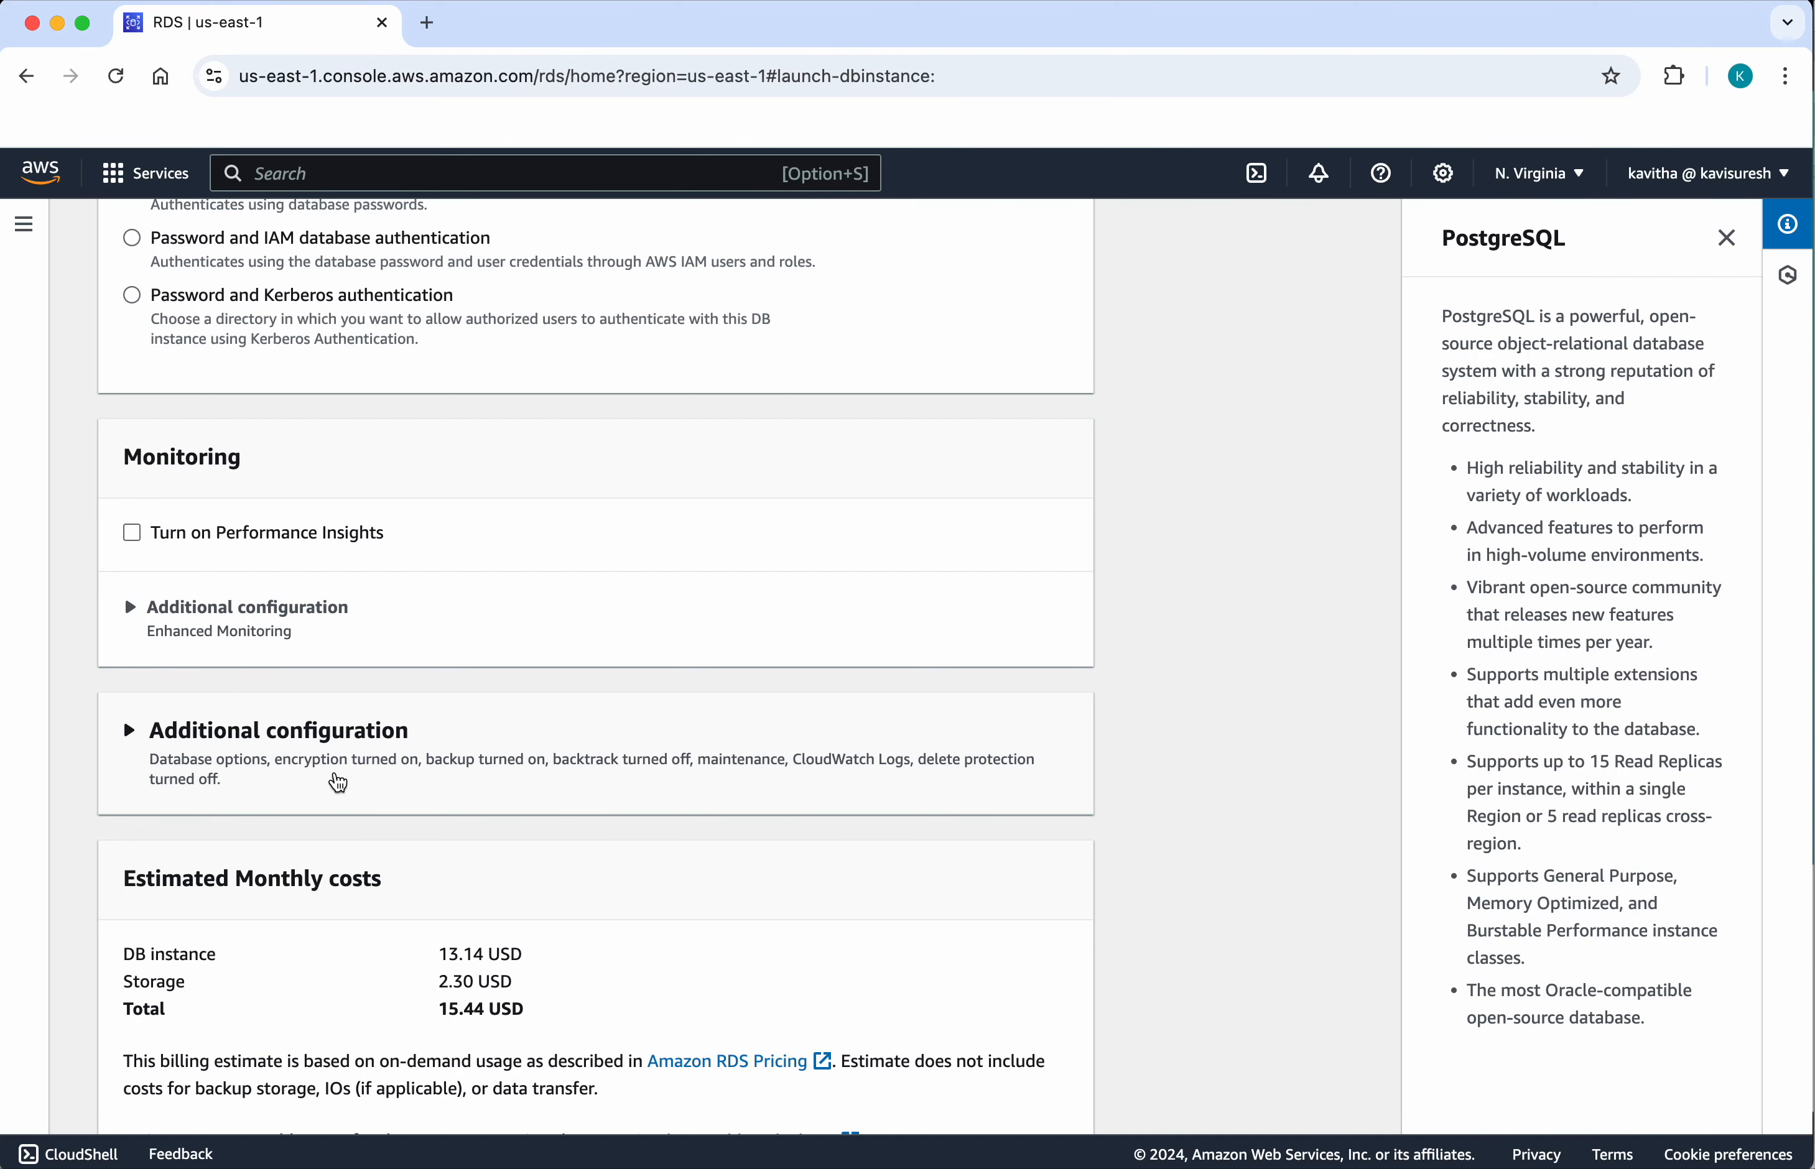
click(320, 731)
scroll(409, 881, down, 2)
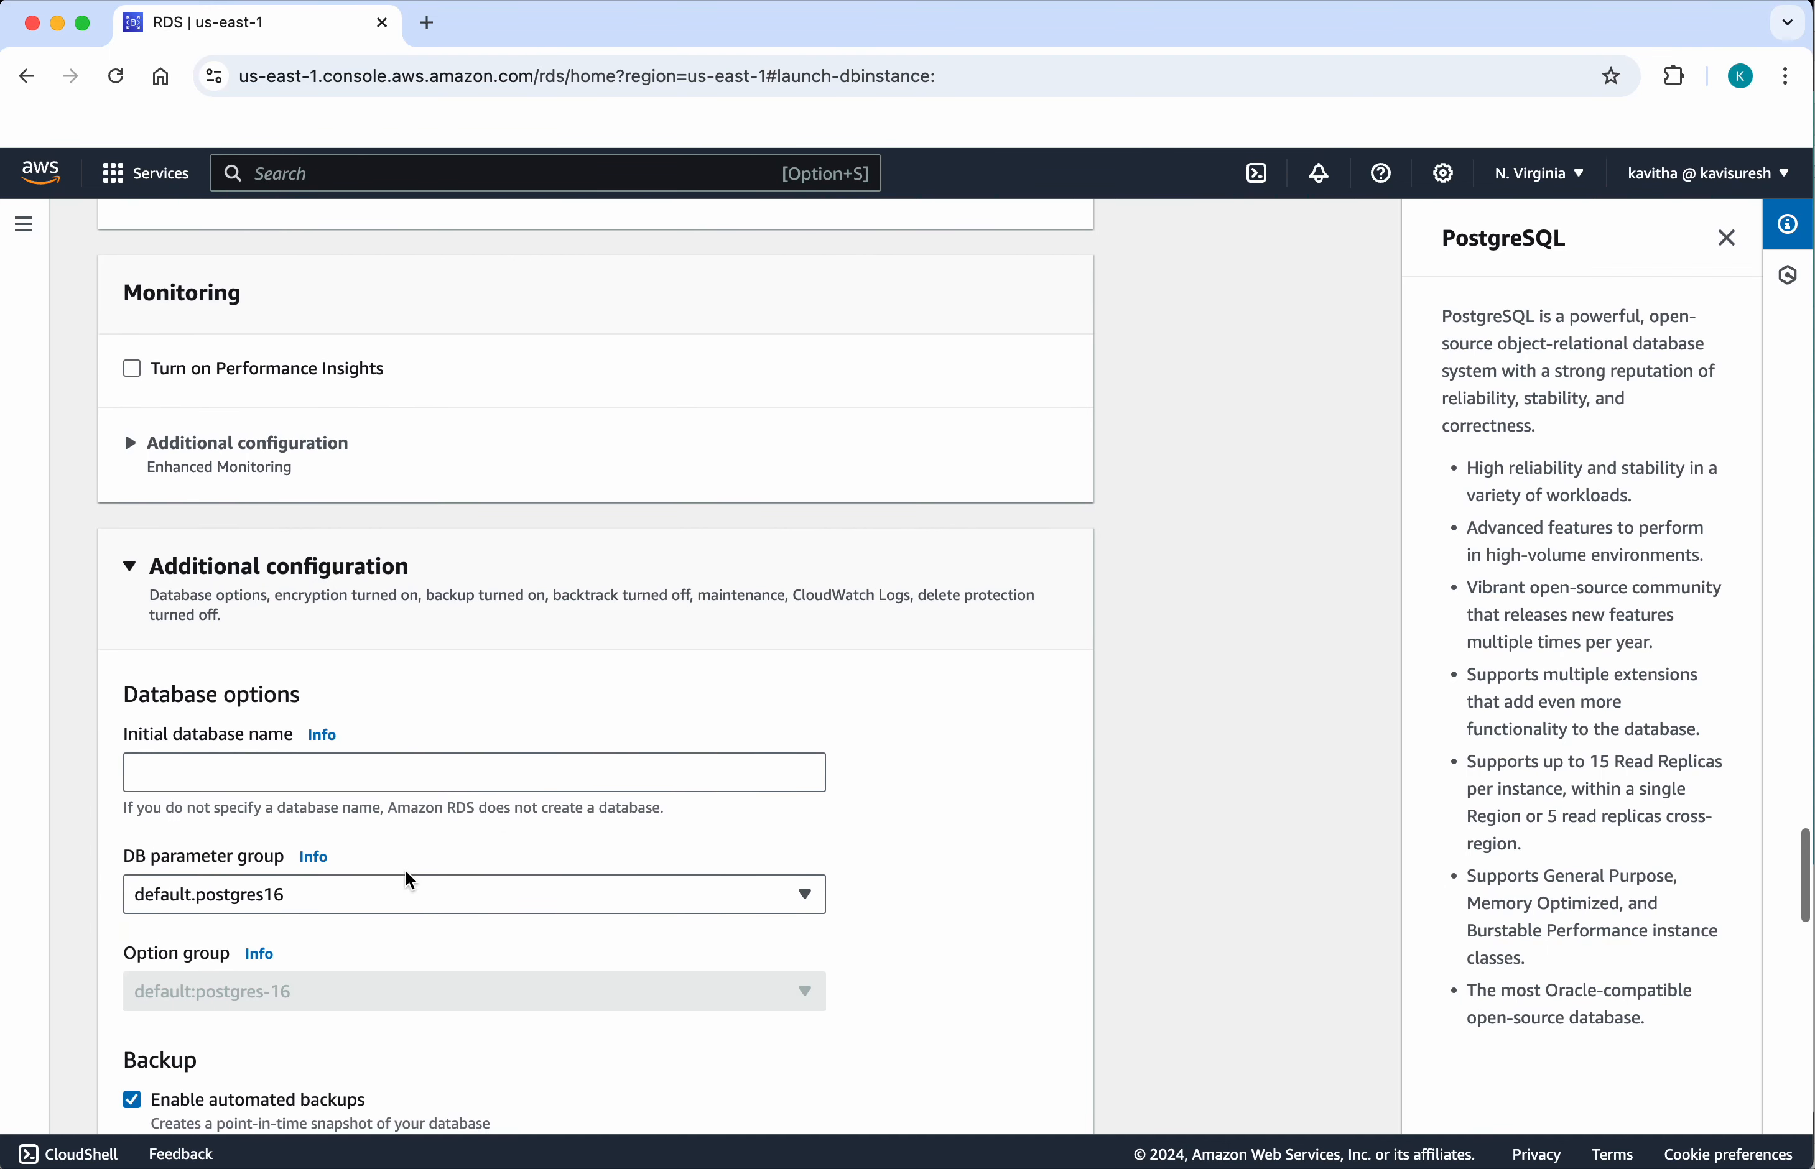
click(362, 765)
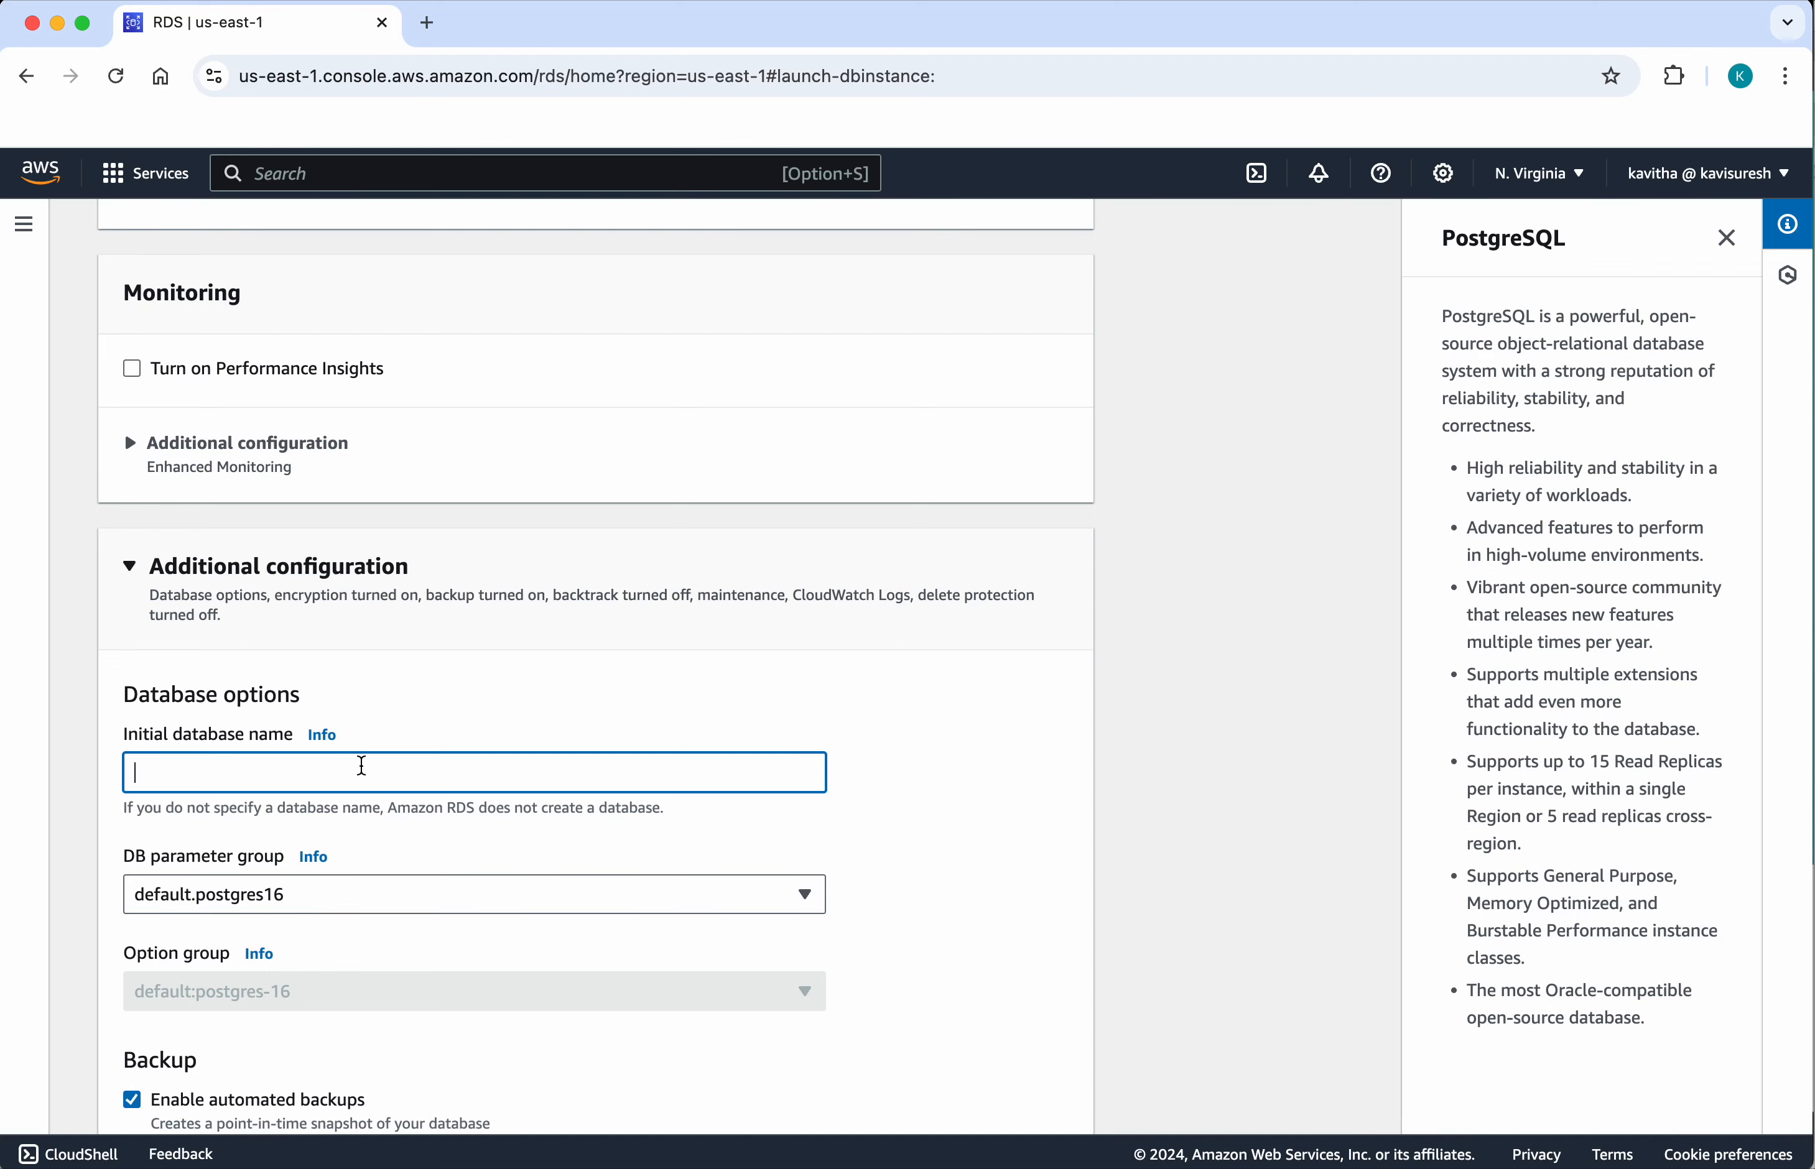
text(demodb)
Step: Disable automated backups and encryption for the database
scroll(526, 892, down, 6)
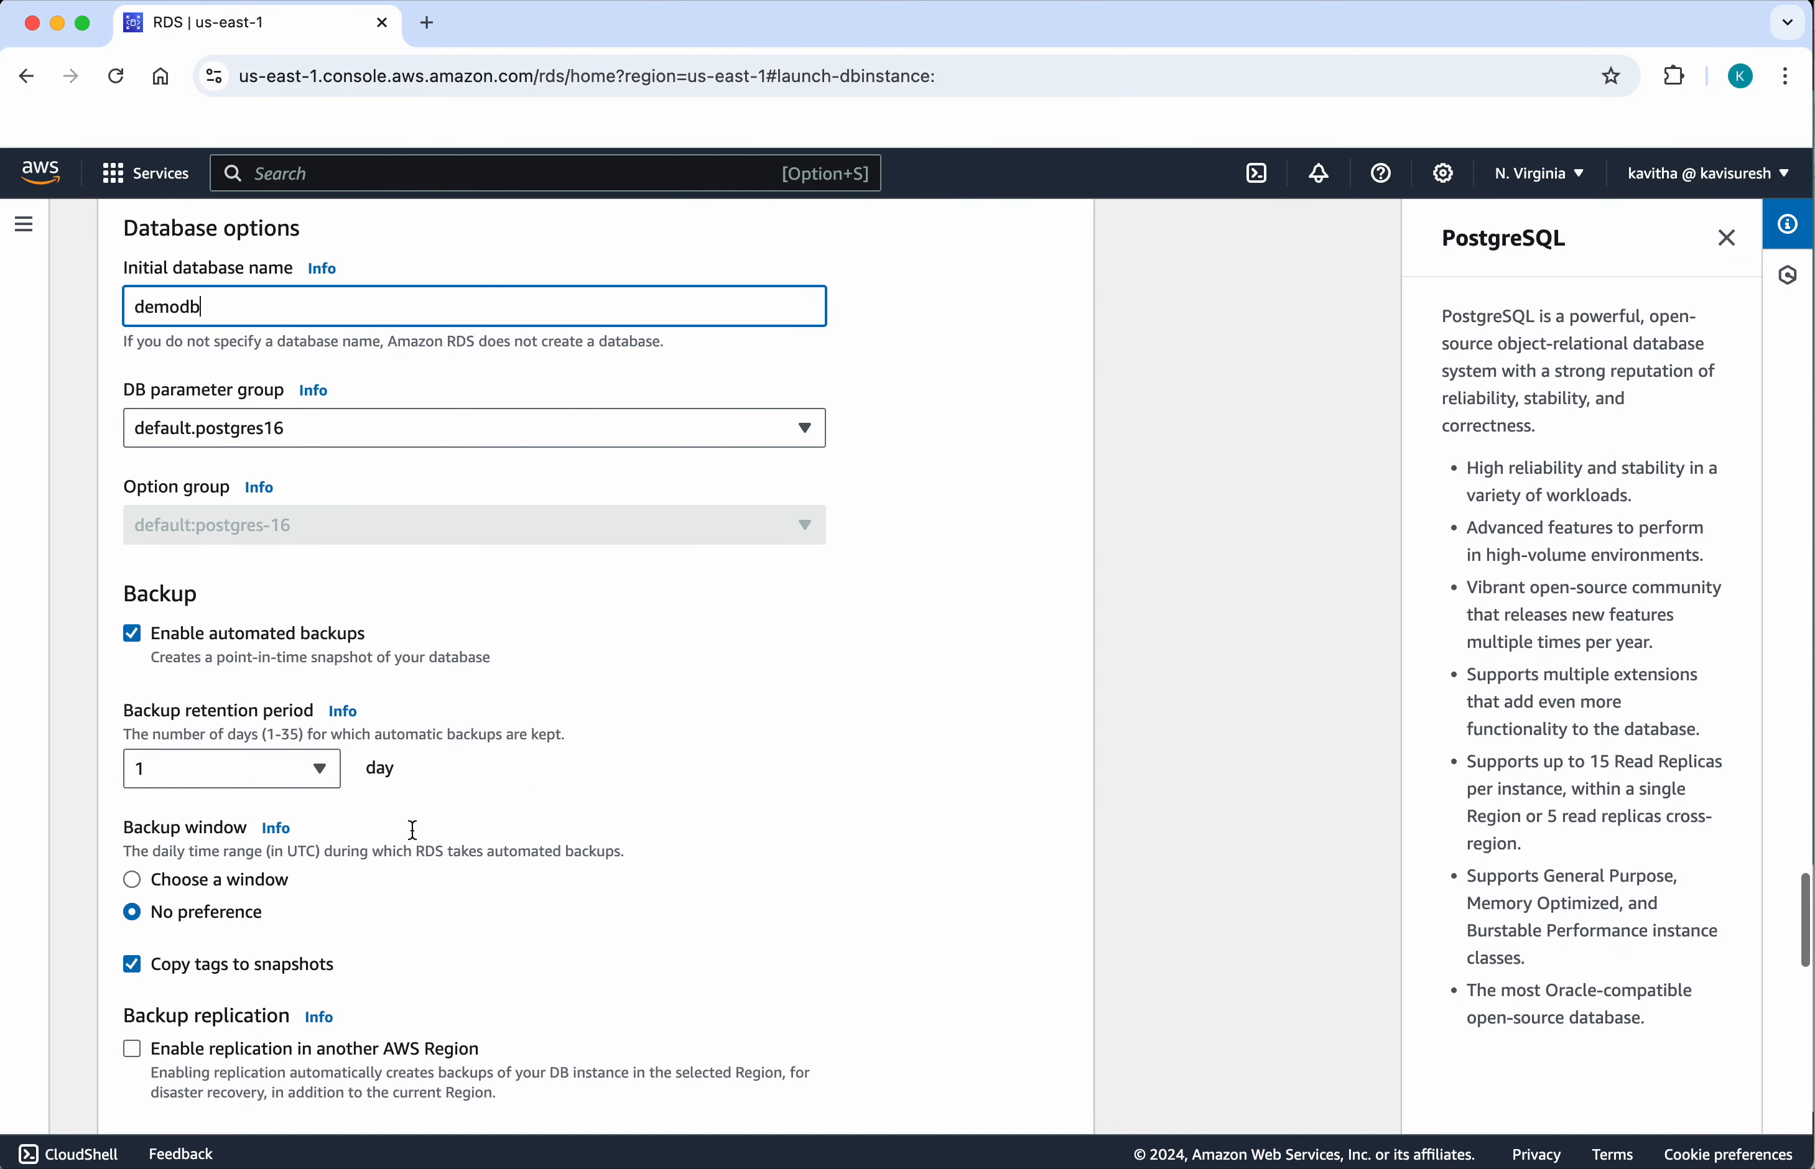
click(132, 633)
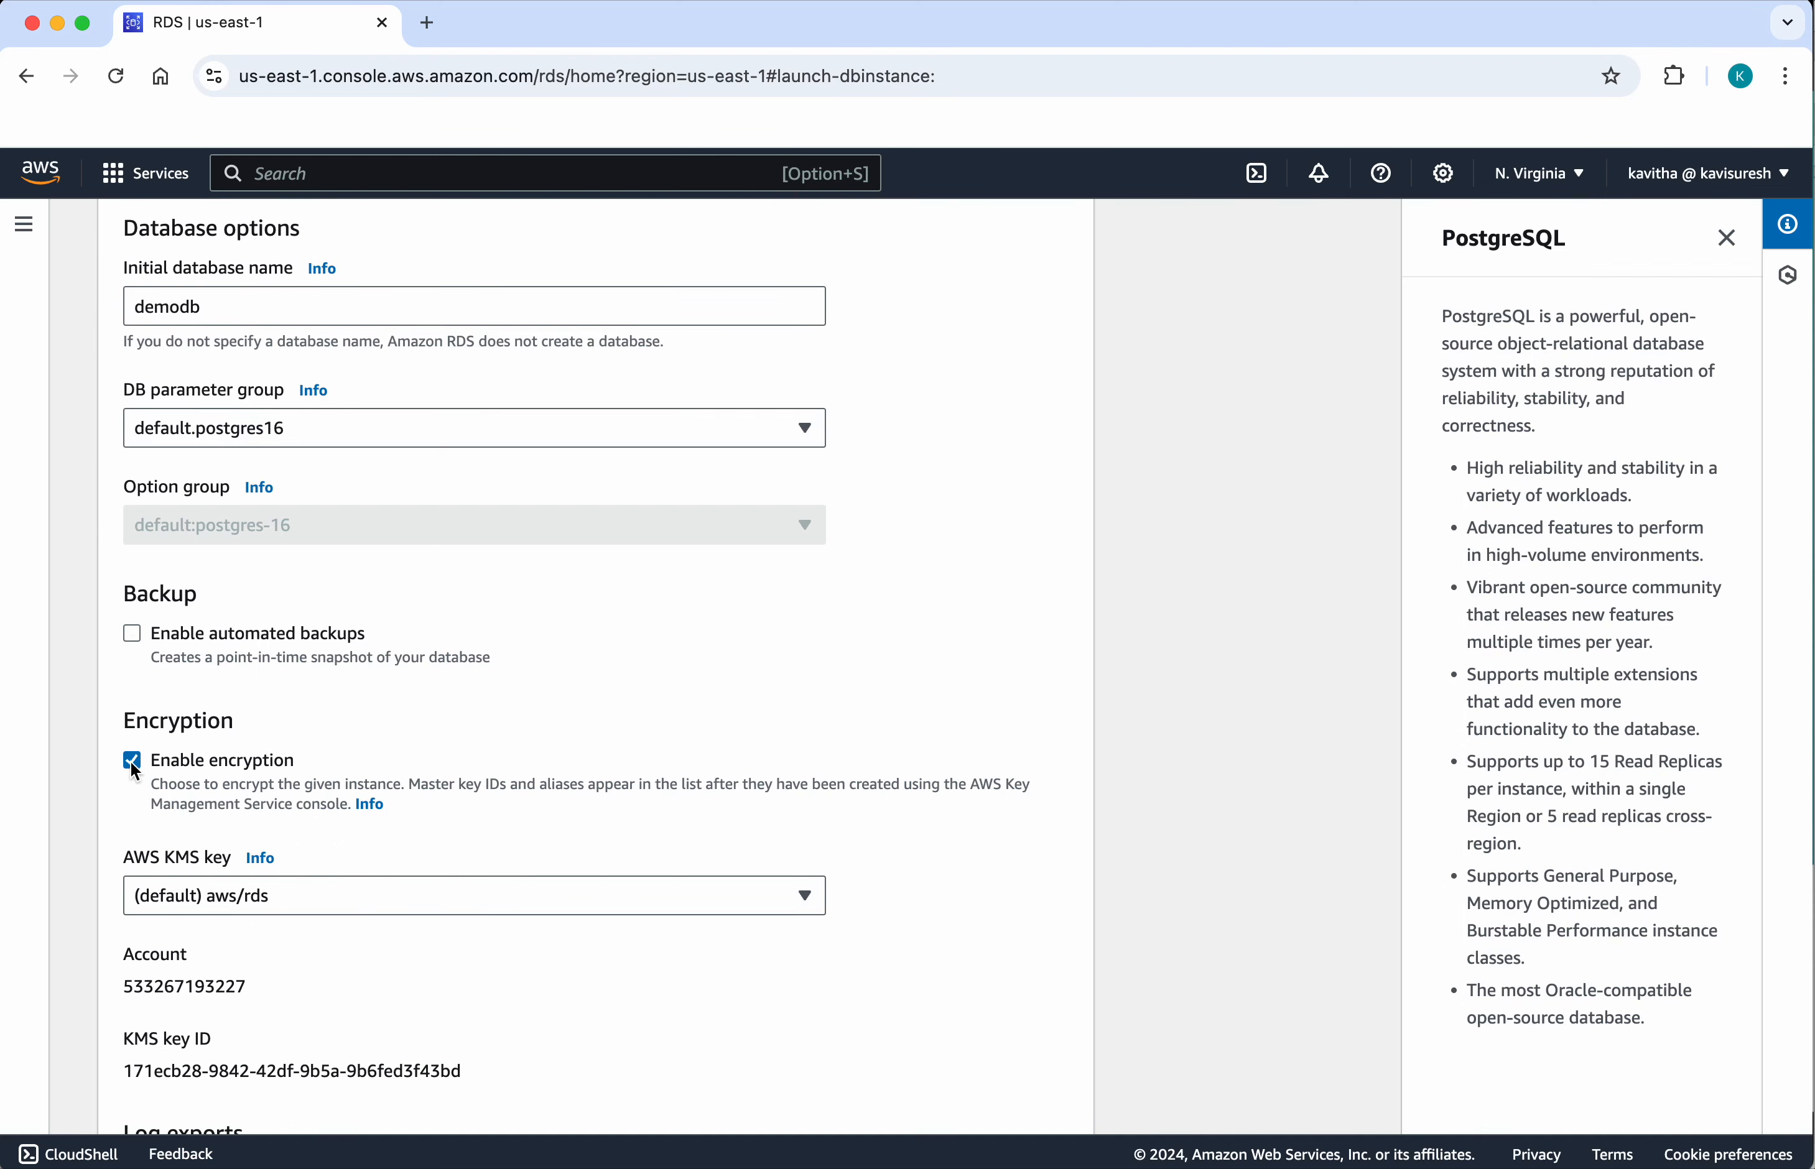
click(131, 761)
Step: Disable auto minor version upgrade in the maintenance settings and create the database
scroll(307, 944, down, 6)
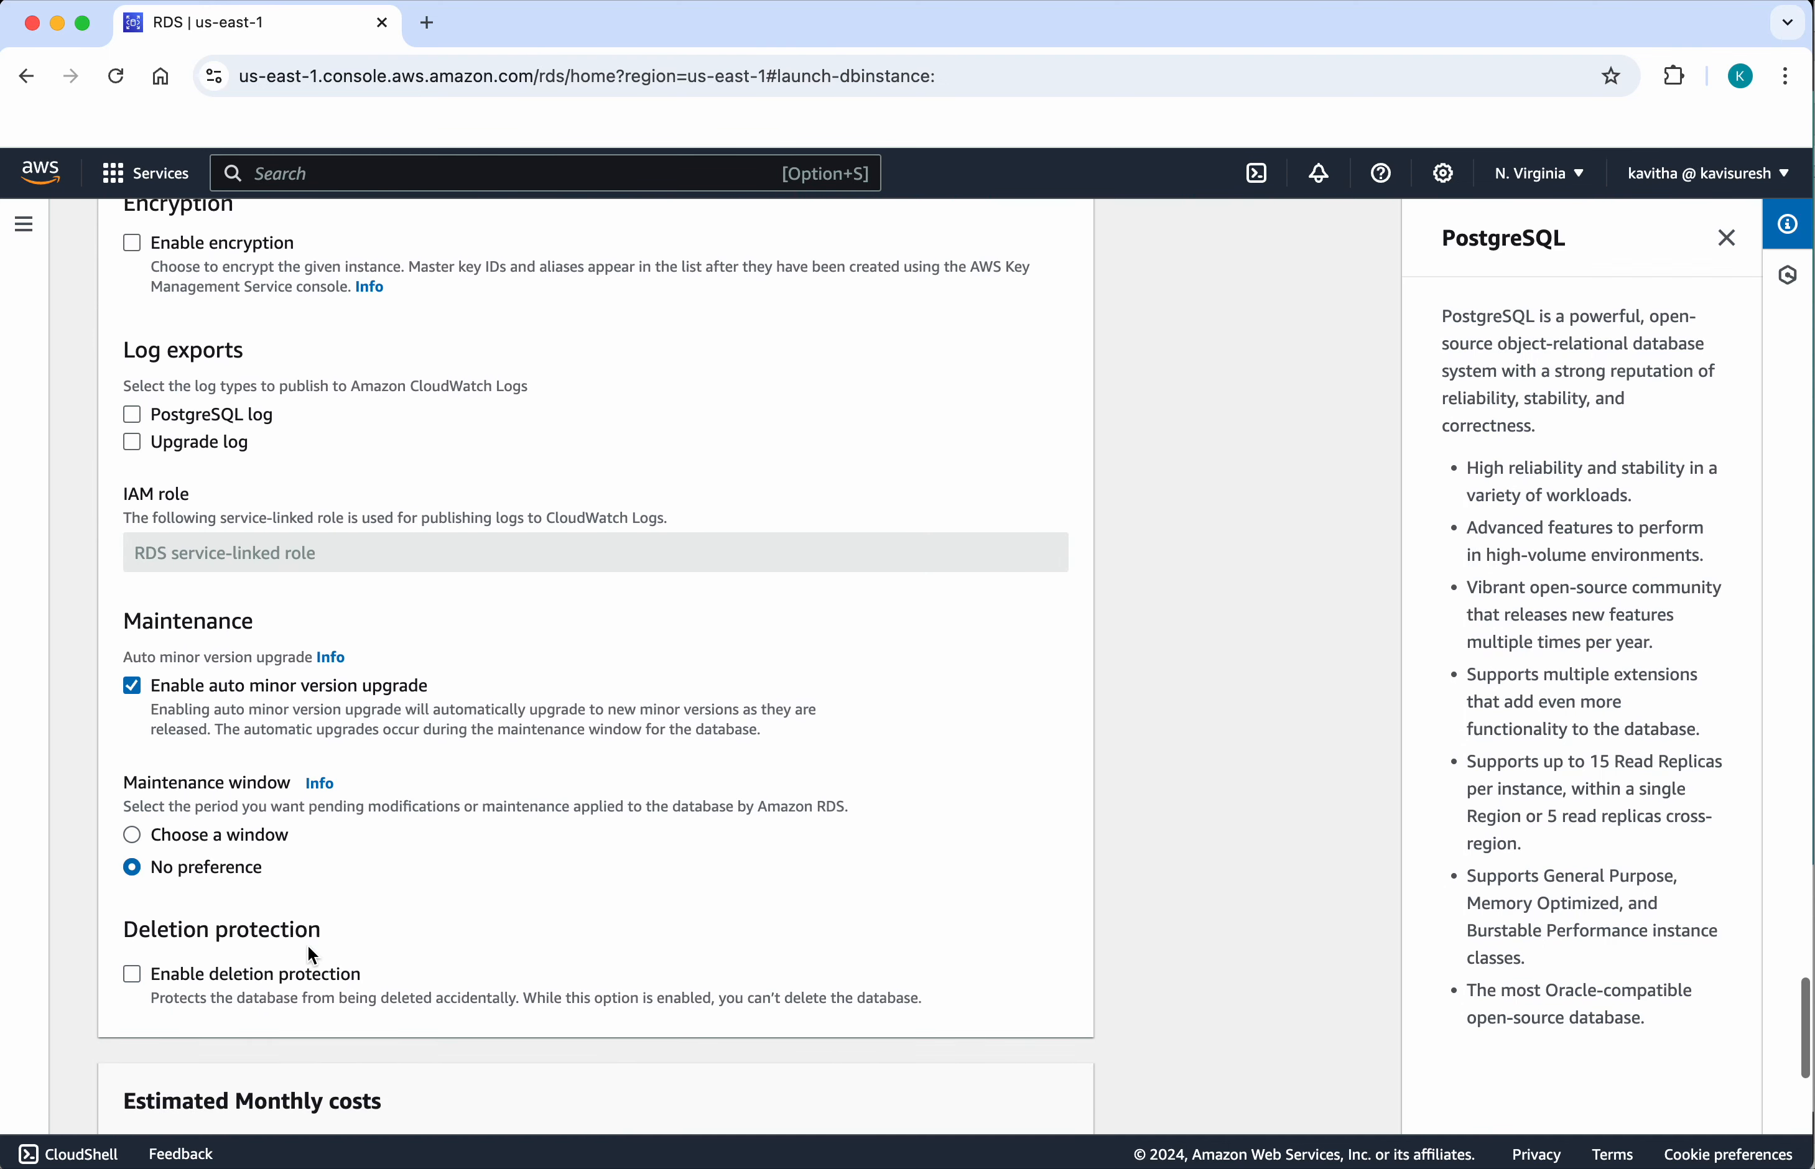
scroll(308, 943, down, 1)
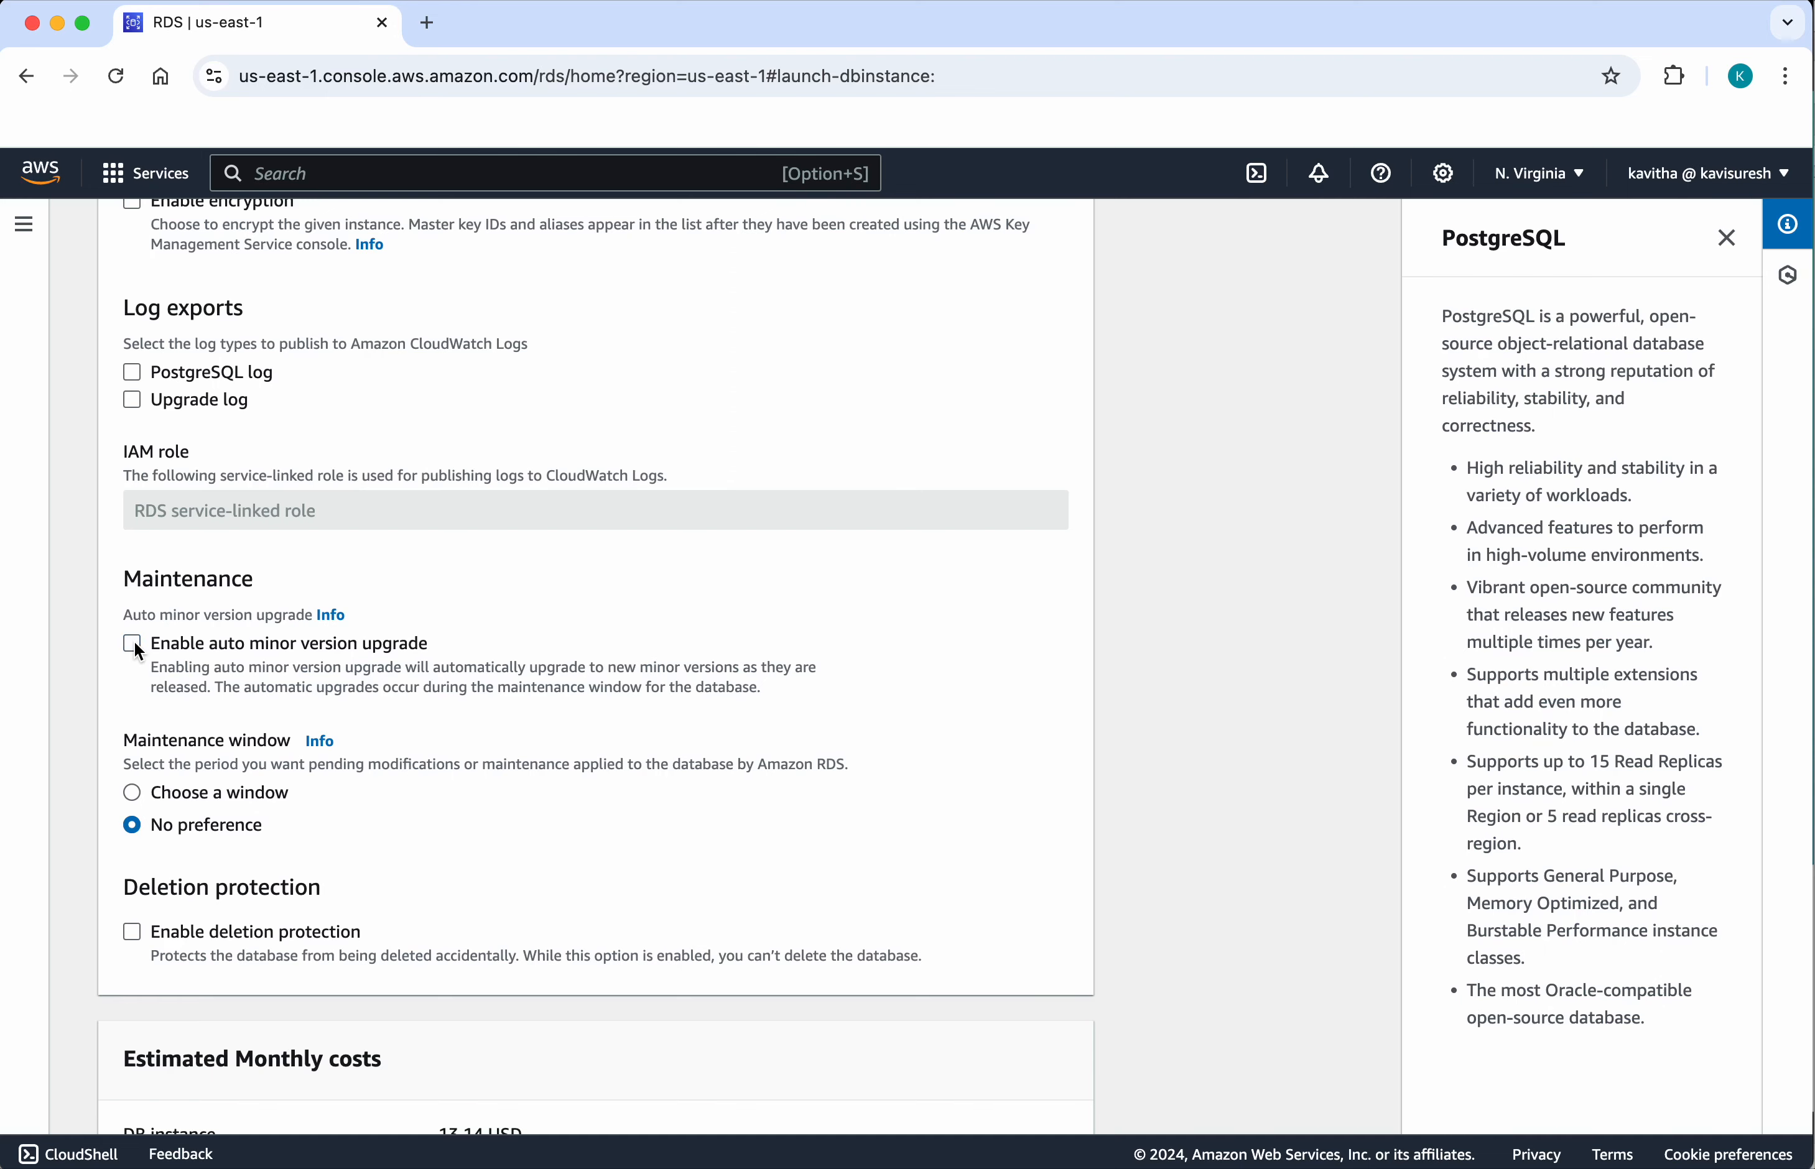
scroll(408, 899, down, 7)
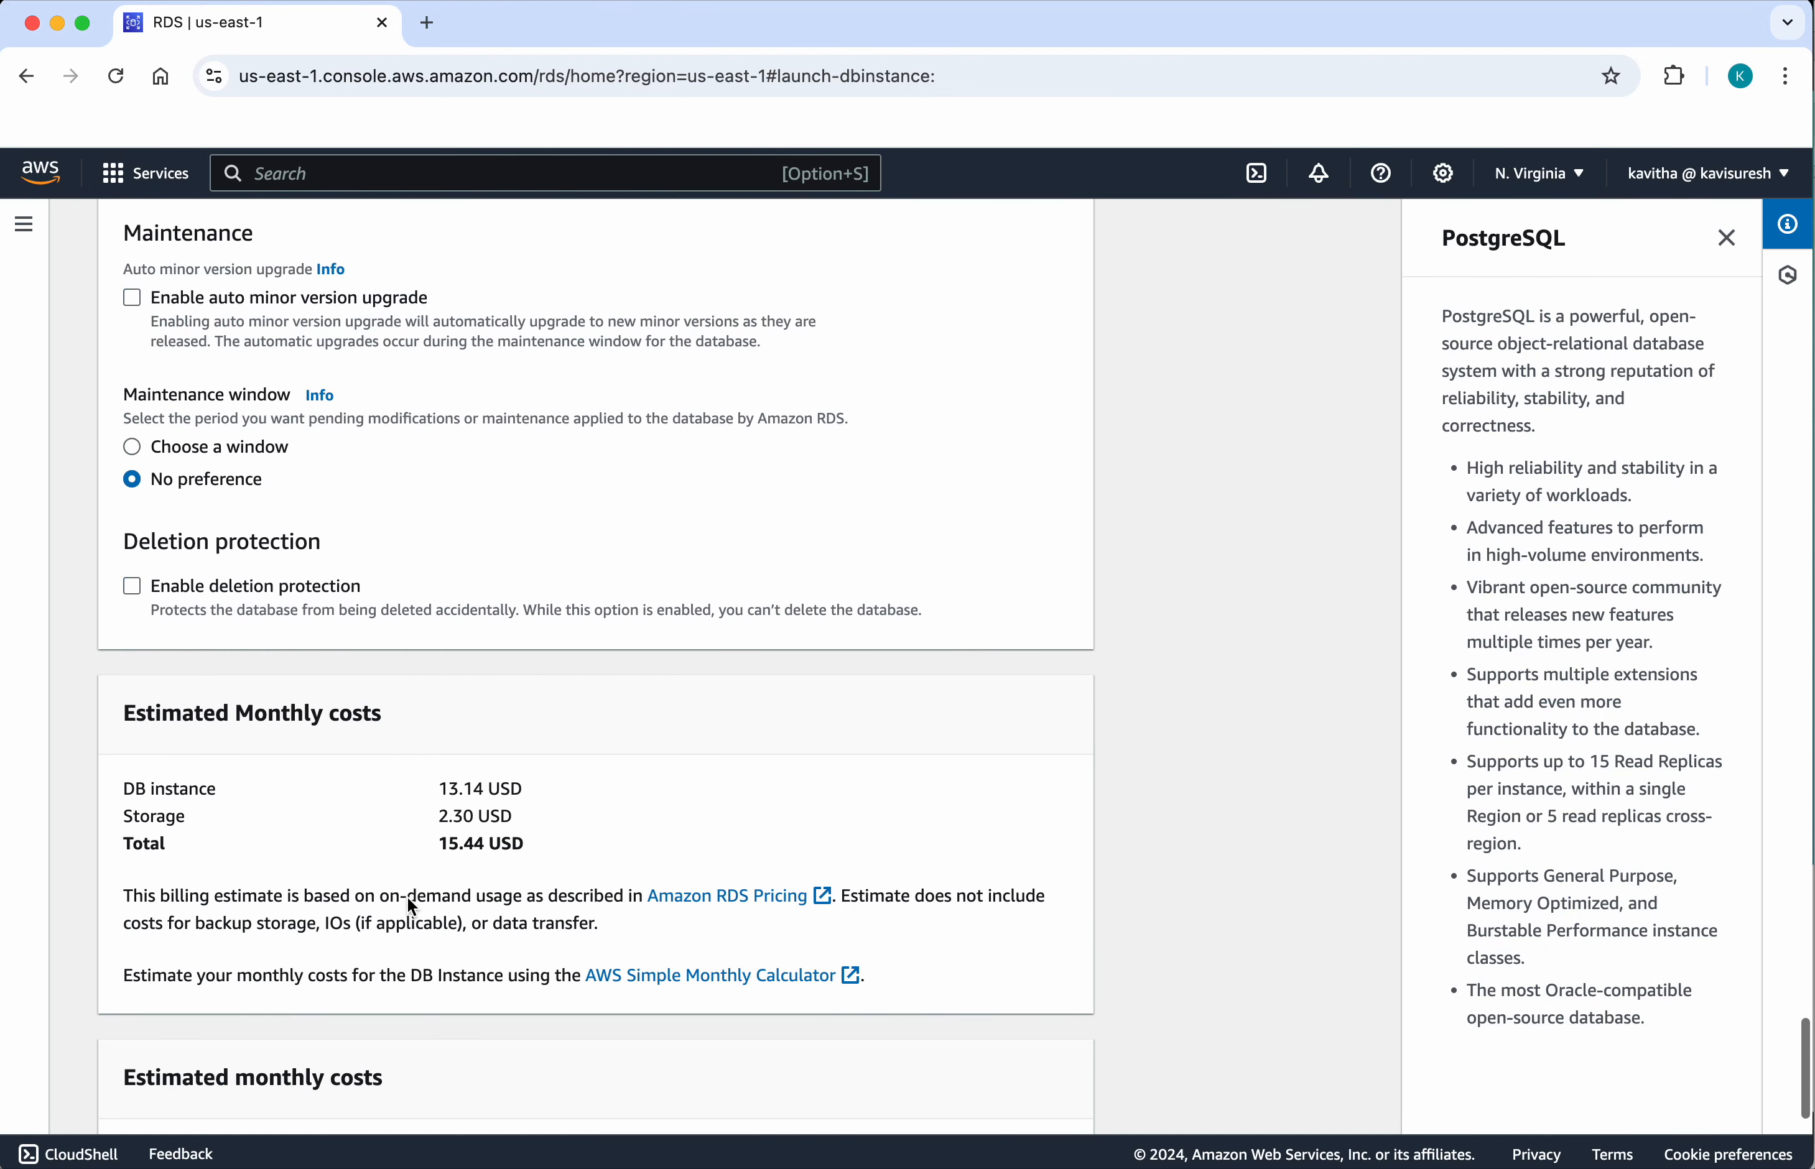
scroll(408, 896, down, 3)
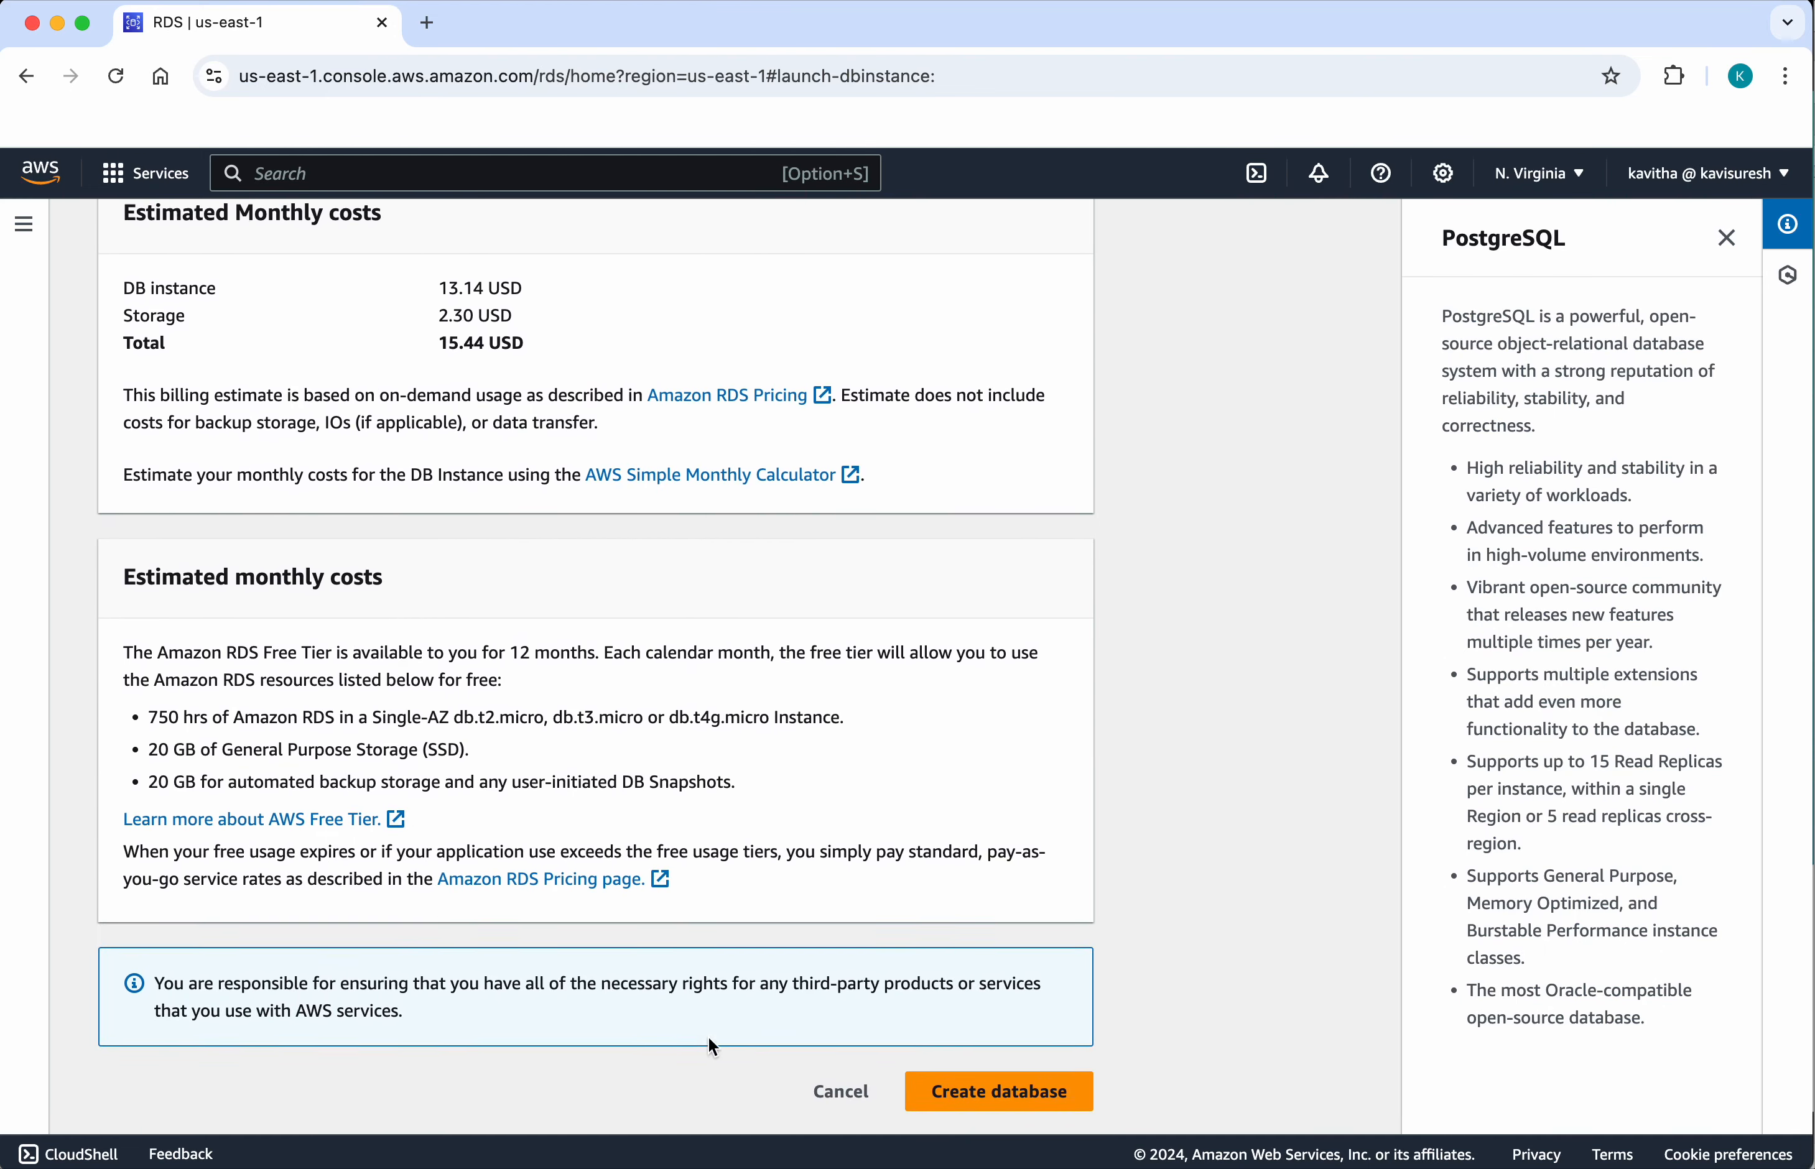
click(1023, 1109)
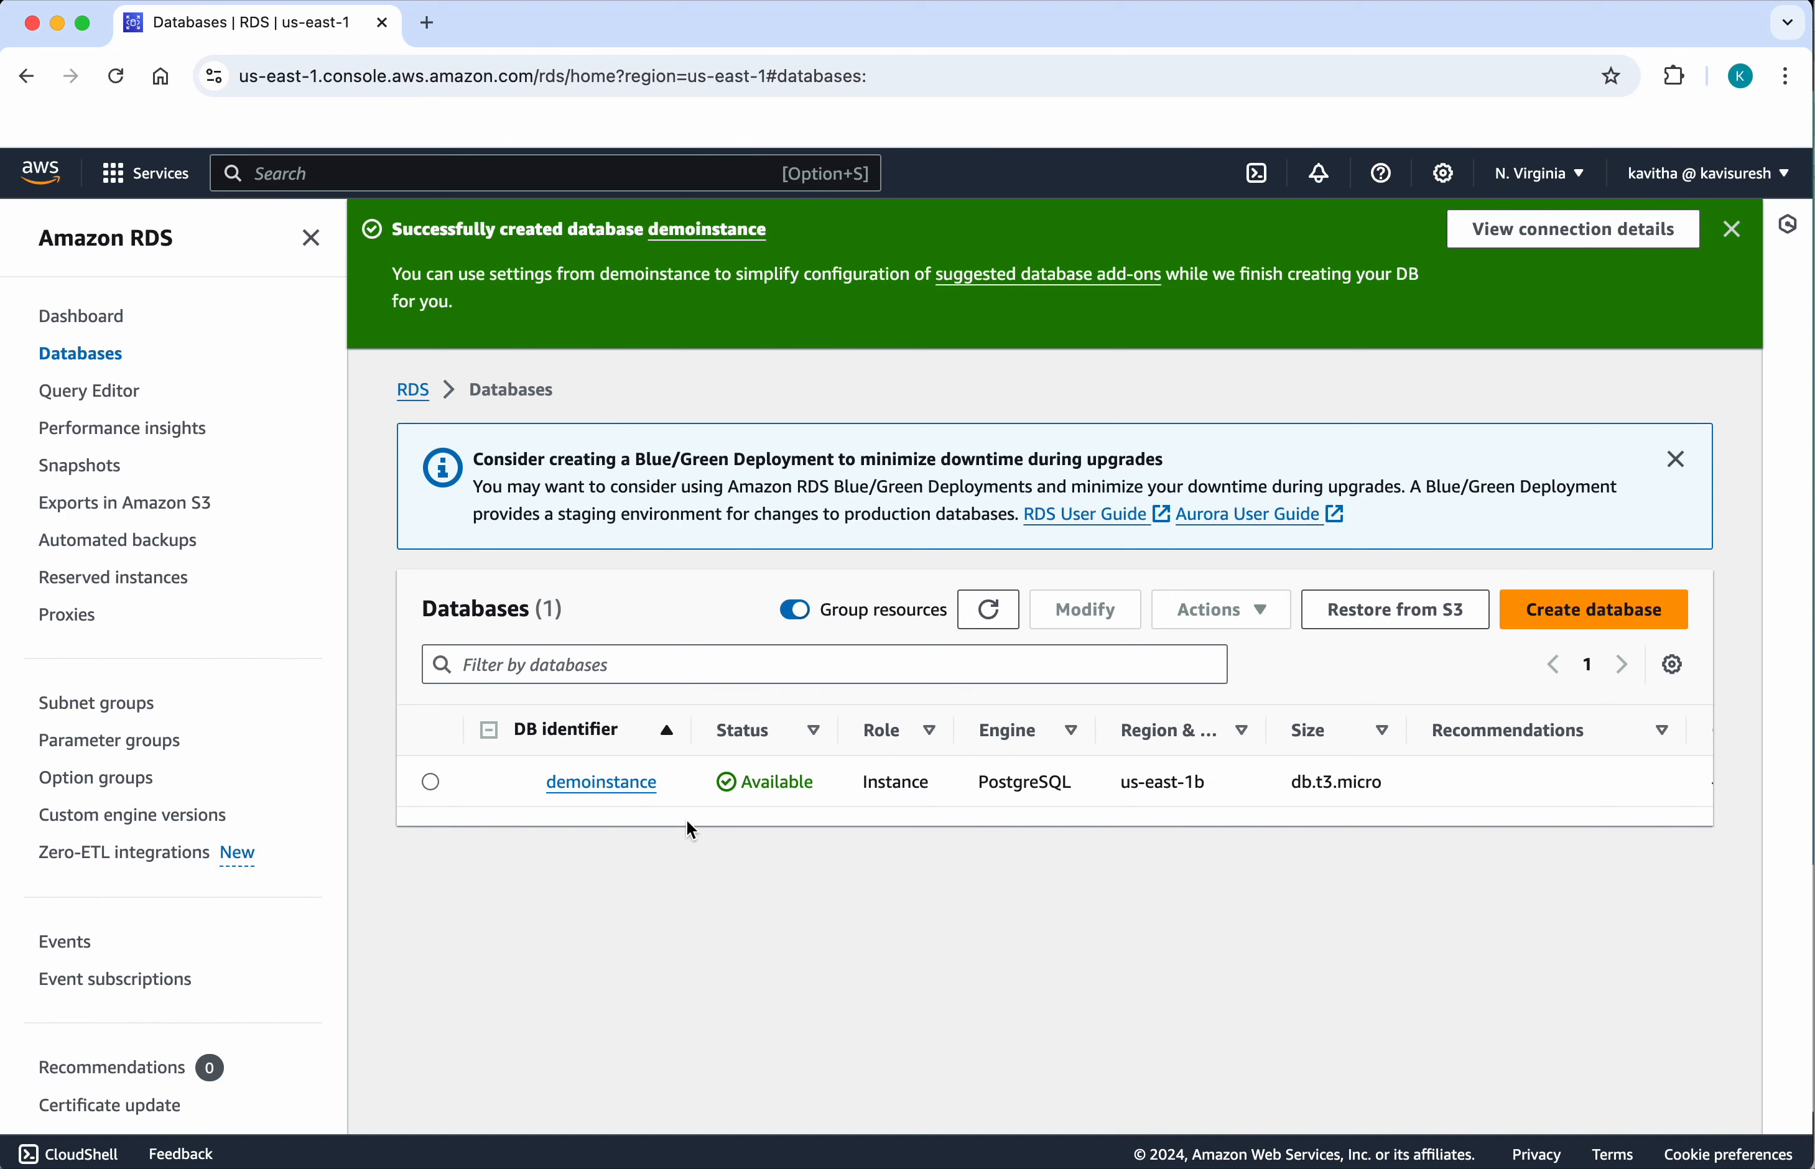
Step: Open the details of demoinstance and copy its endpoint address
click(608, 785)
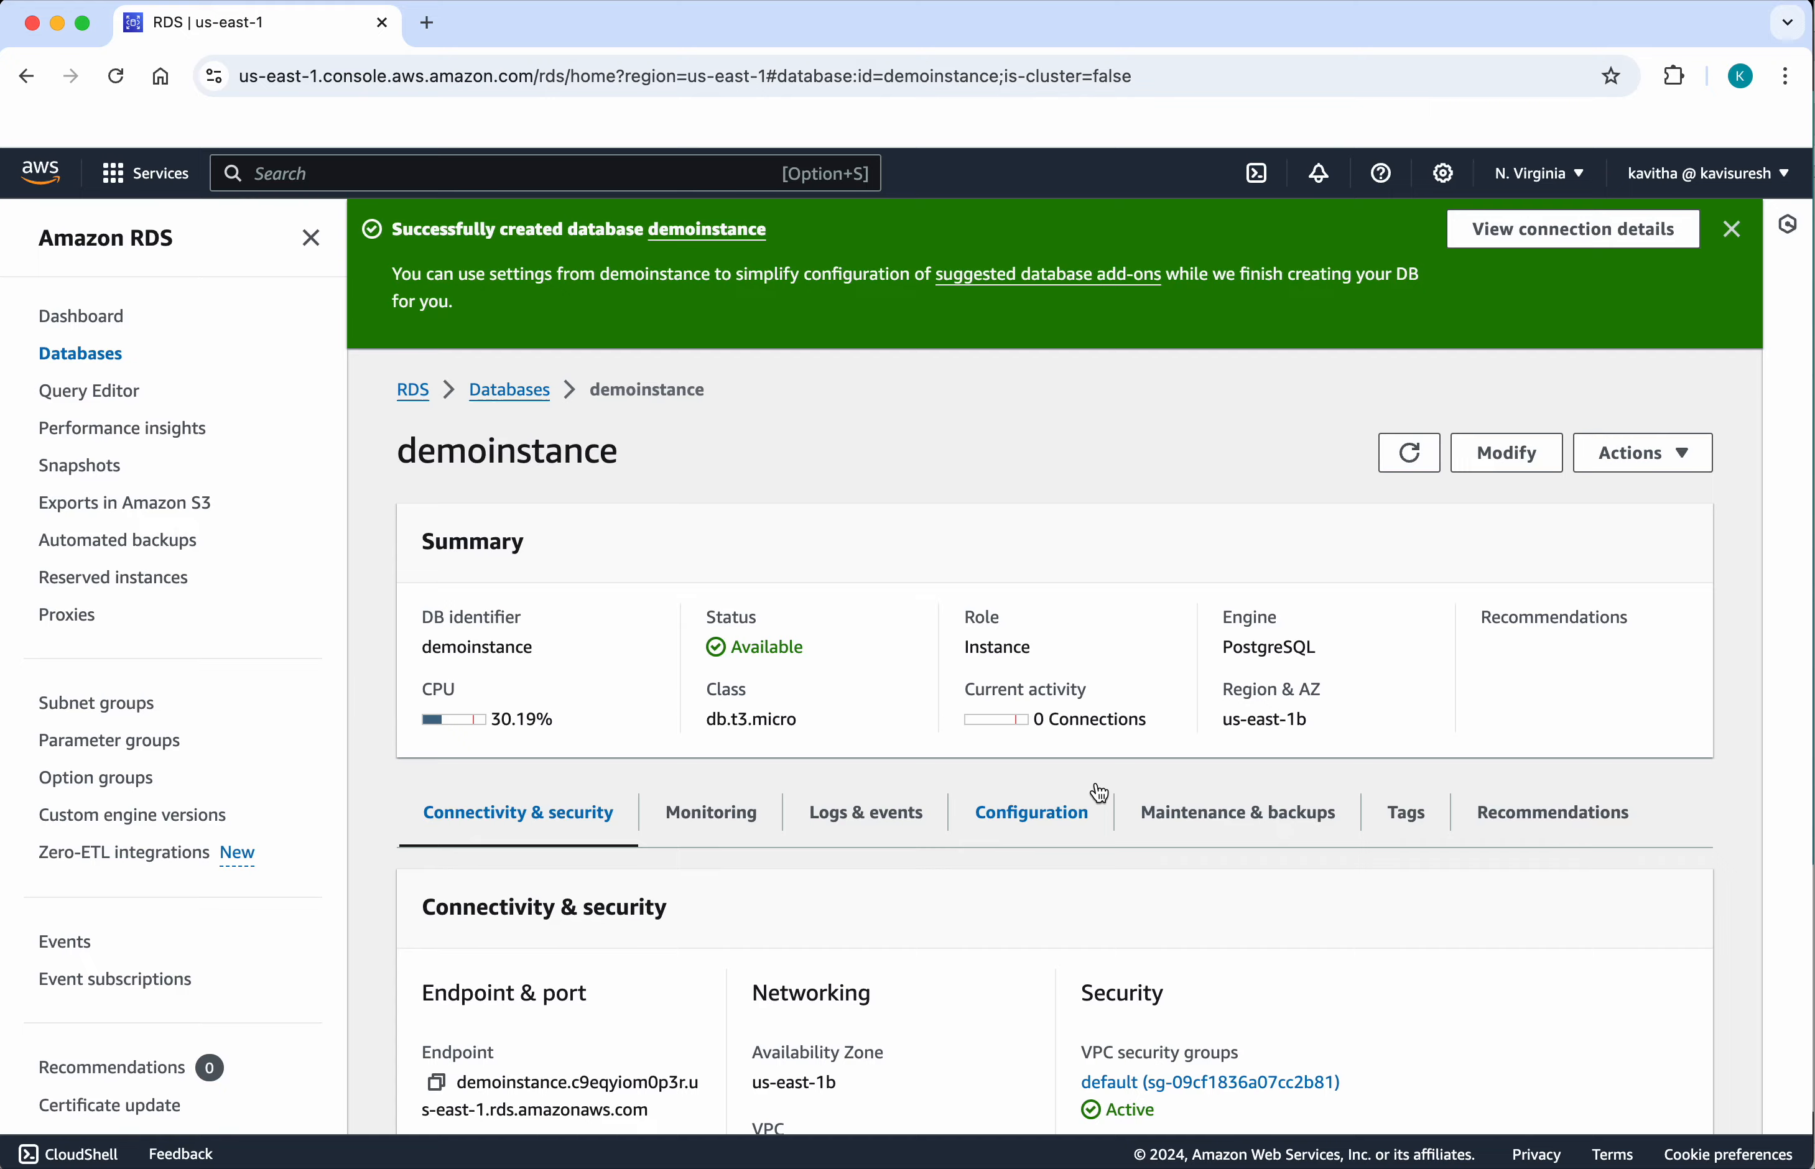
scroll(1098, 793, down, 5)
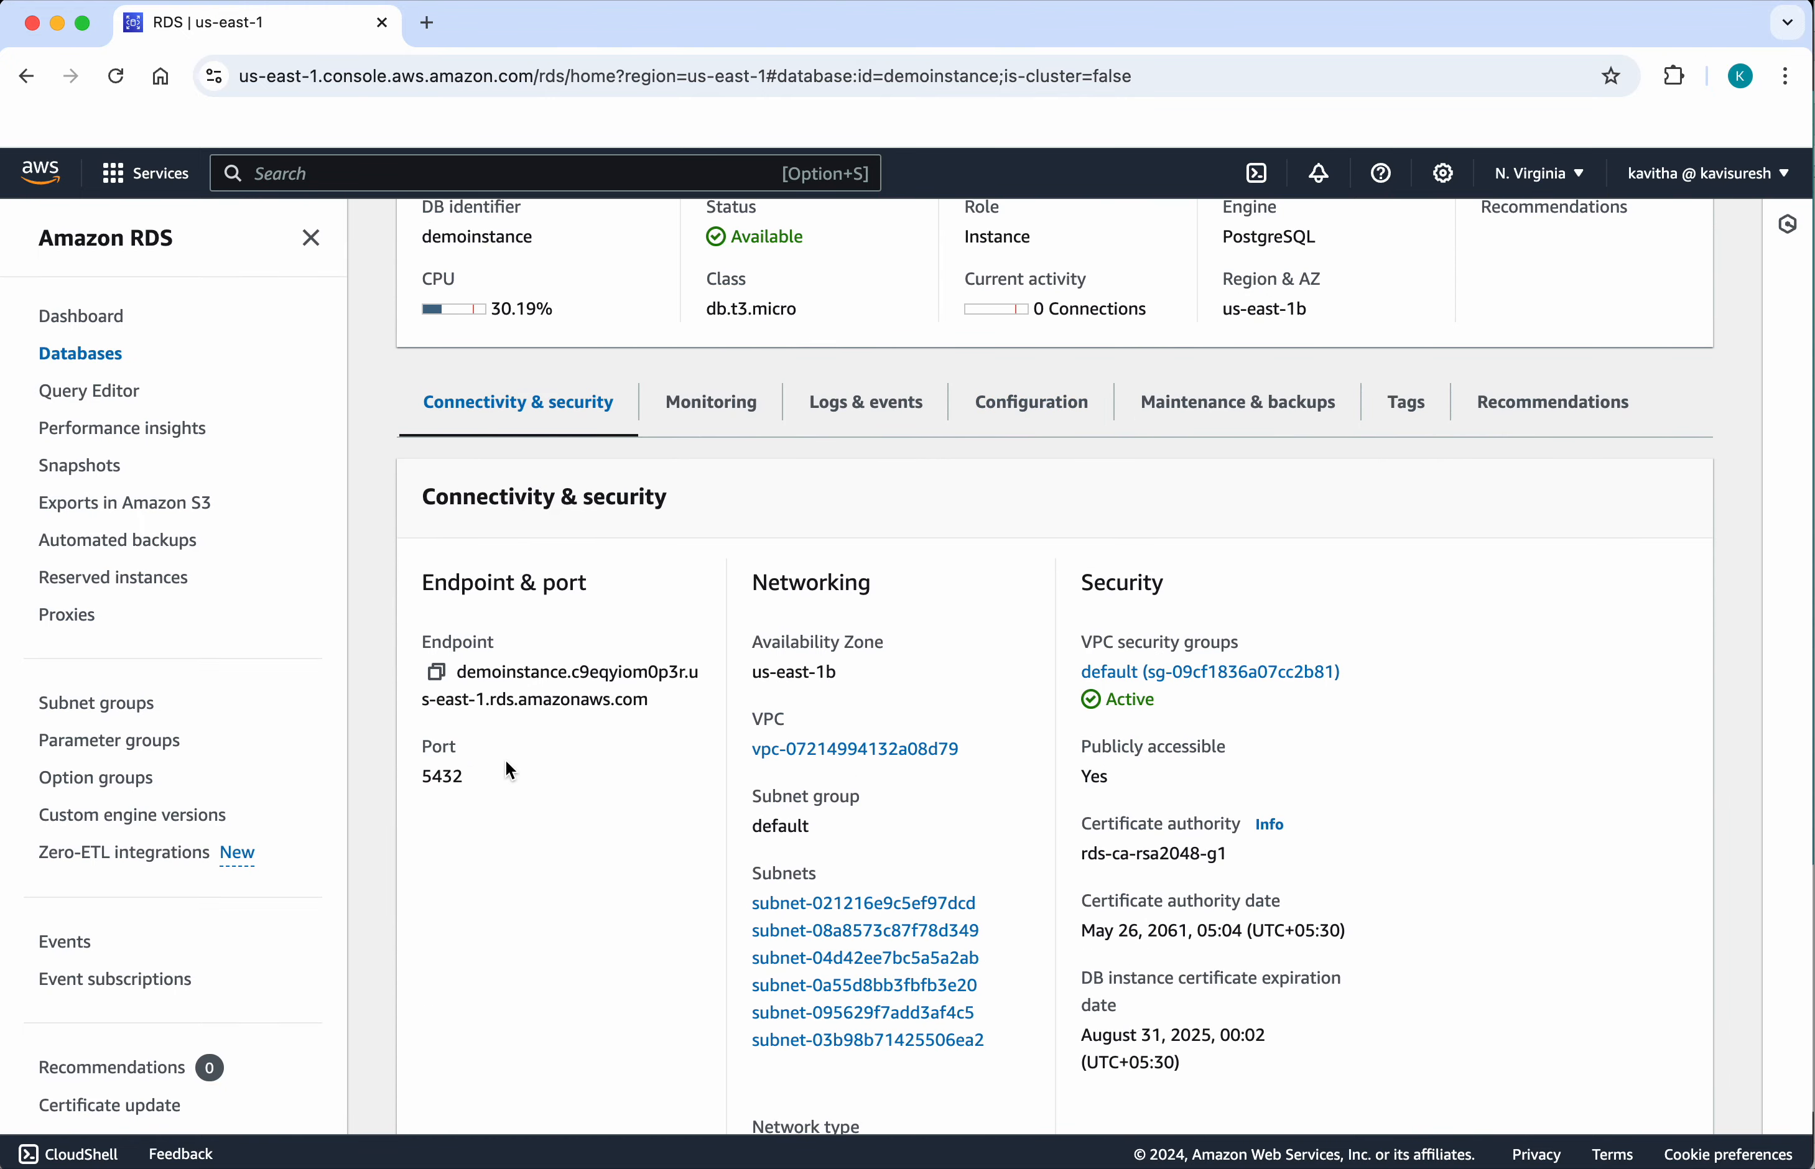
click(436, 673)
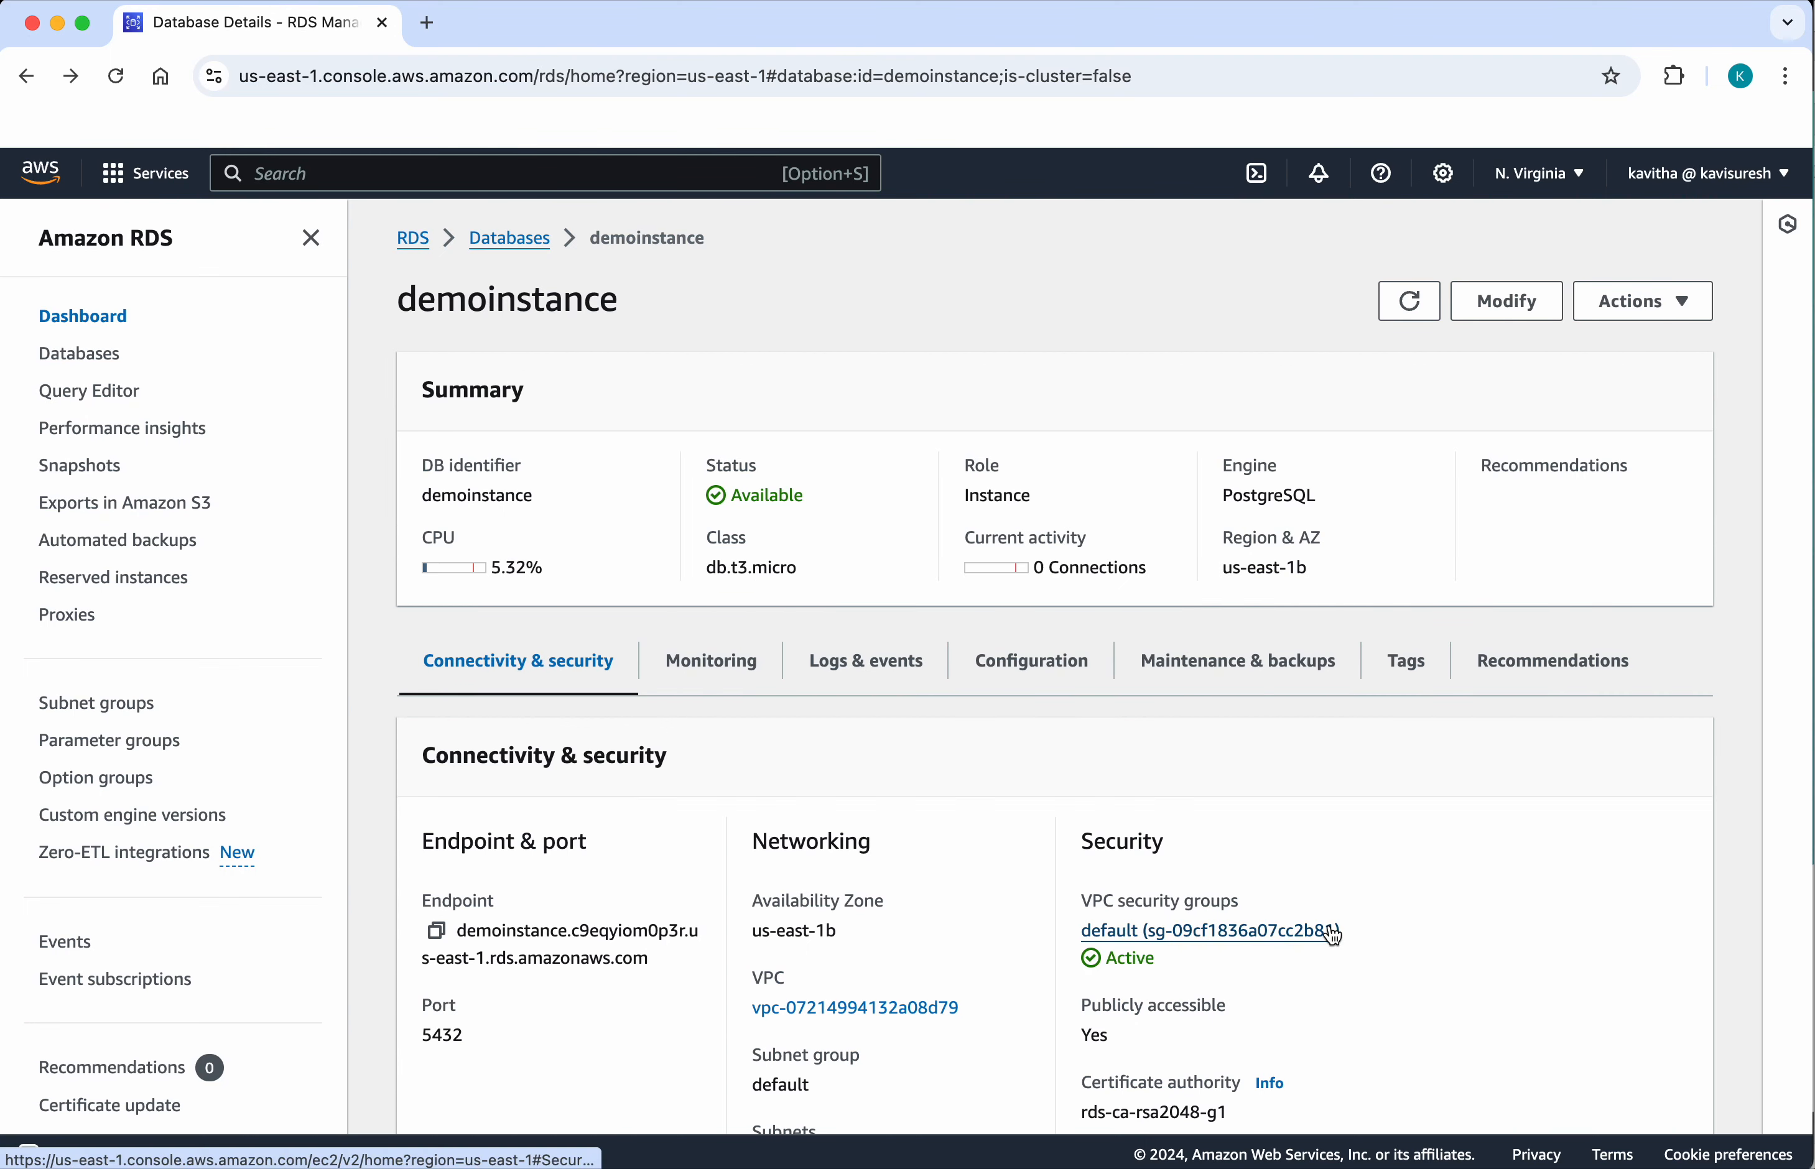
Step: Open the default VPC security group of demoinstance and start editing its inbound rules
click(1286, 946)
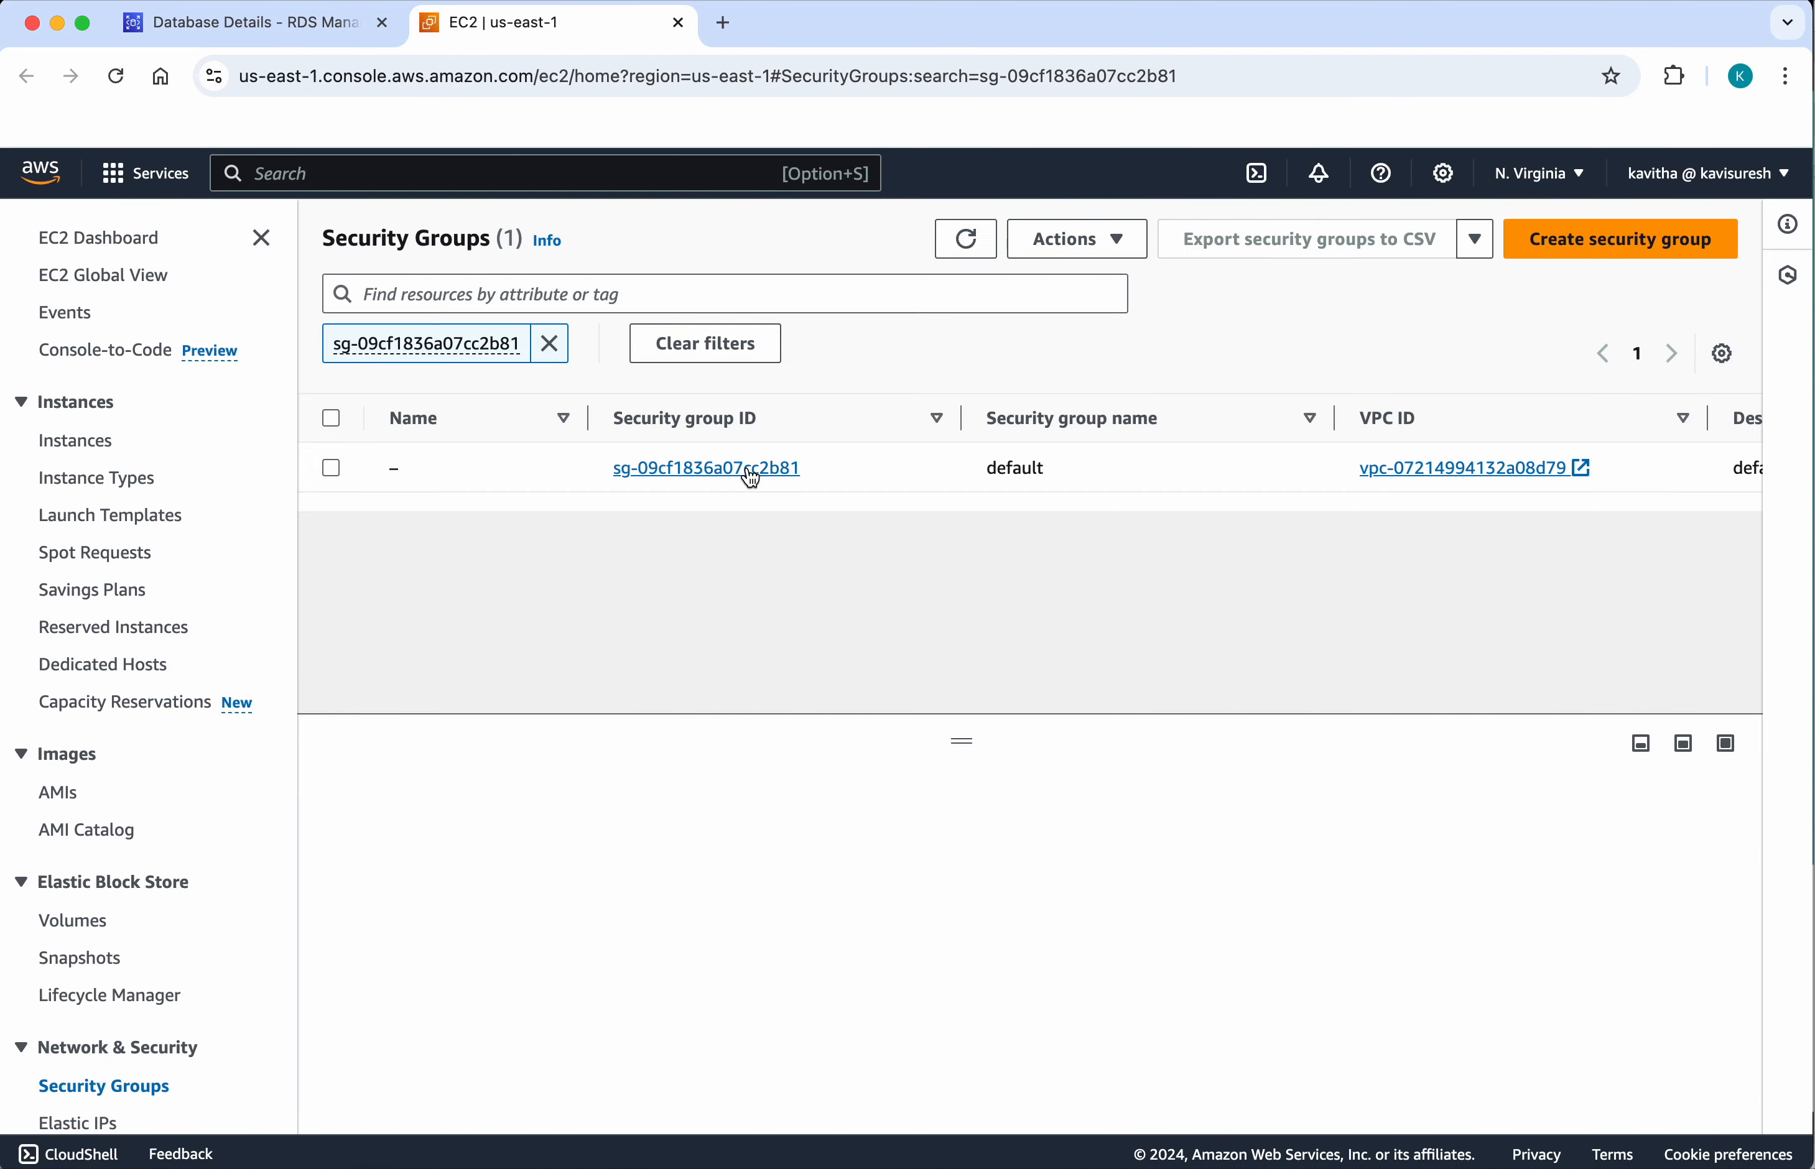
click(751, 474)
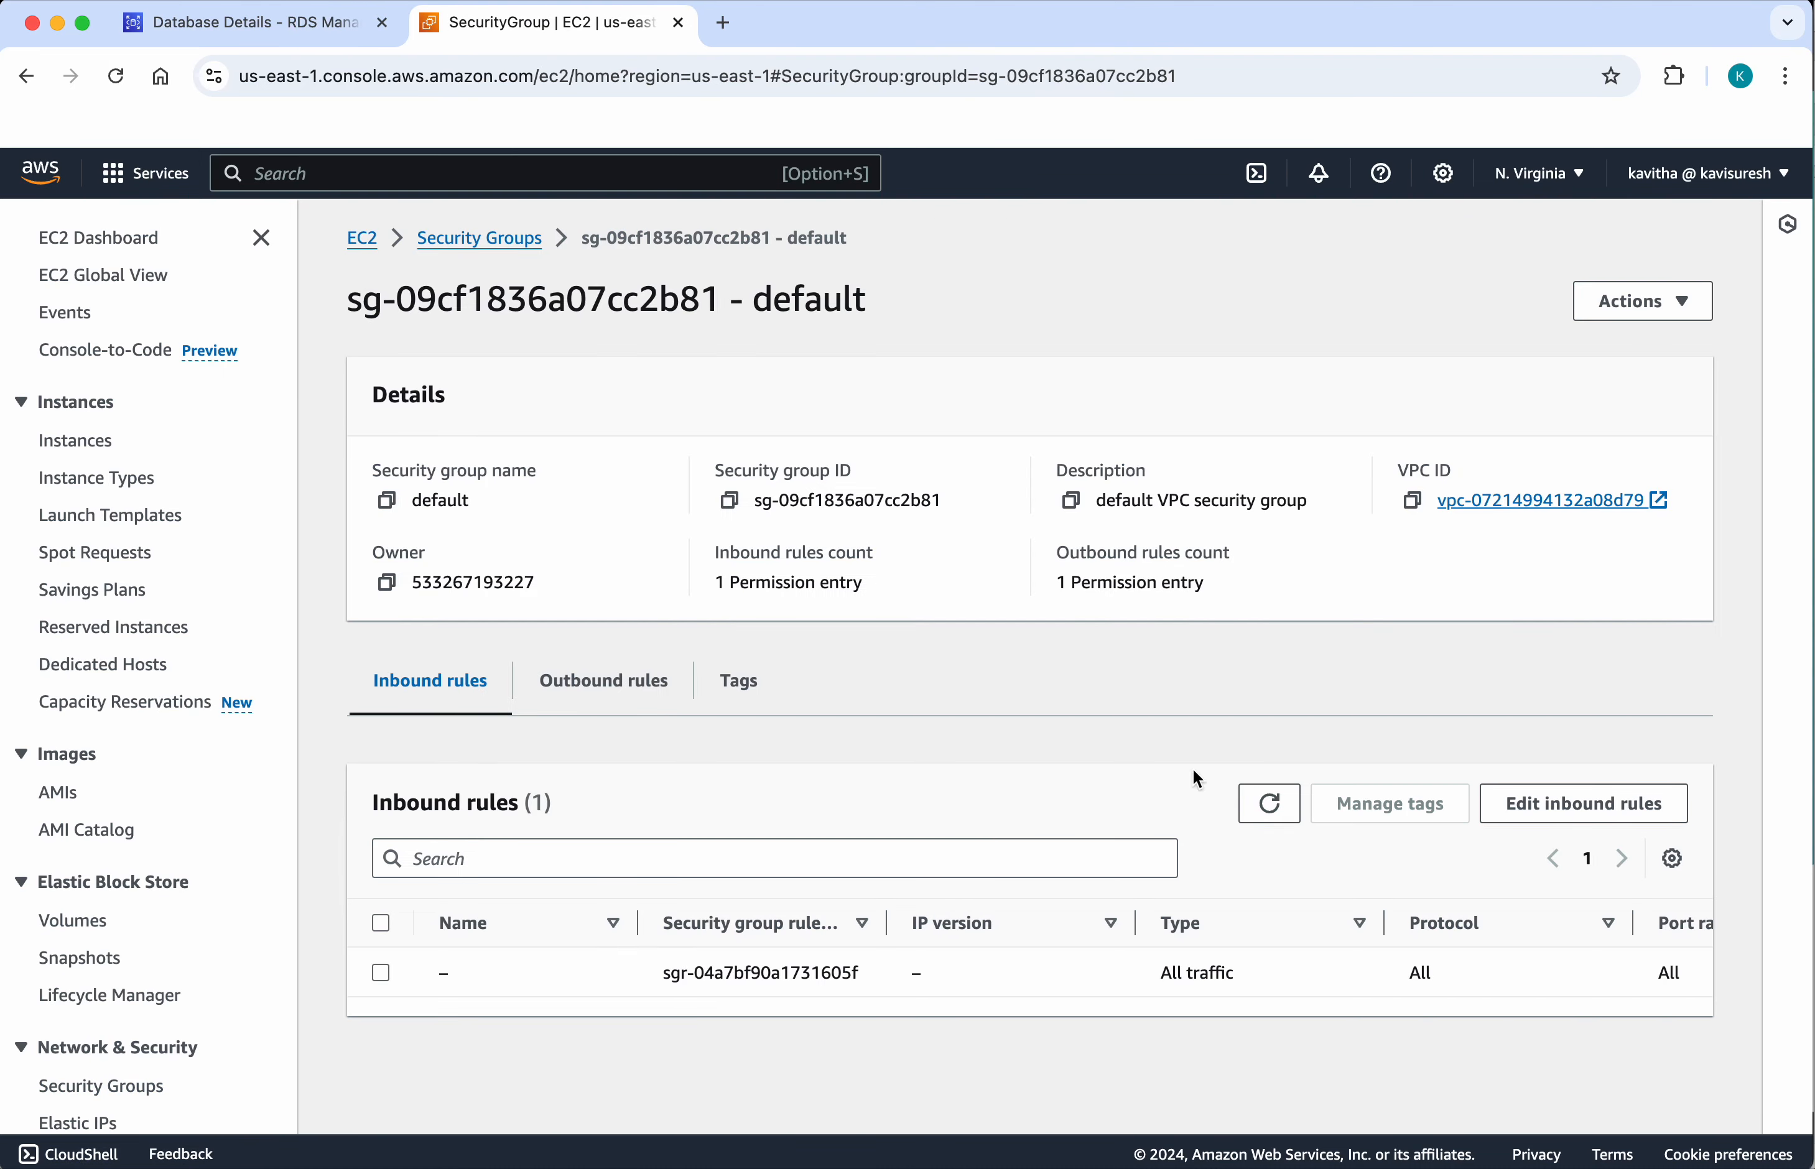
click(1529, 805)
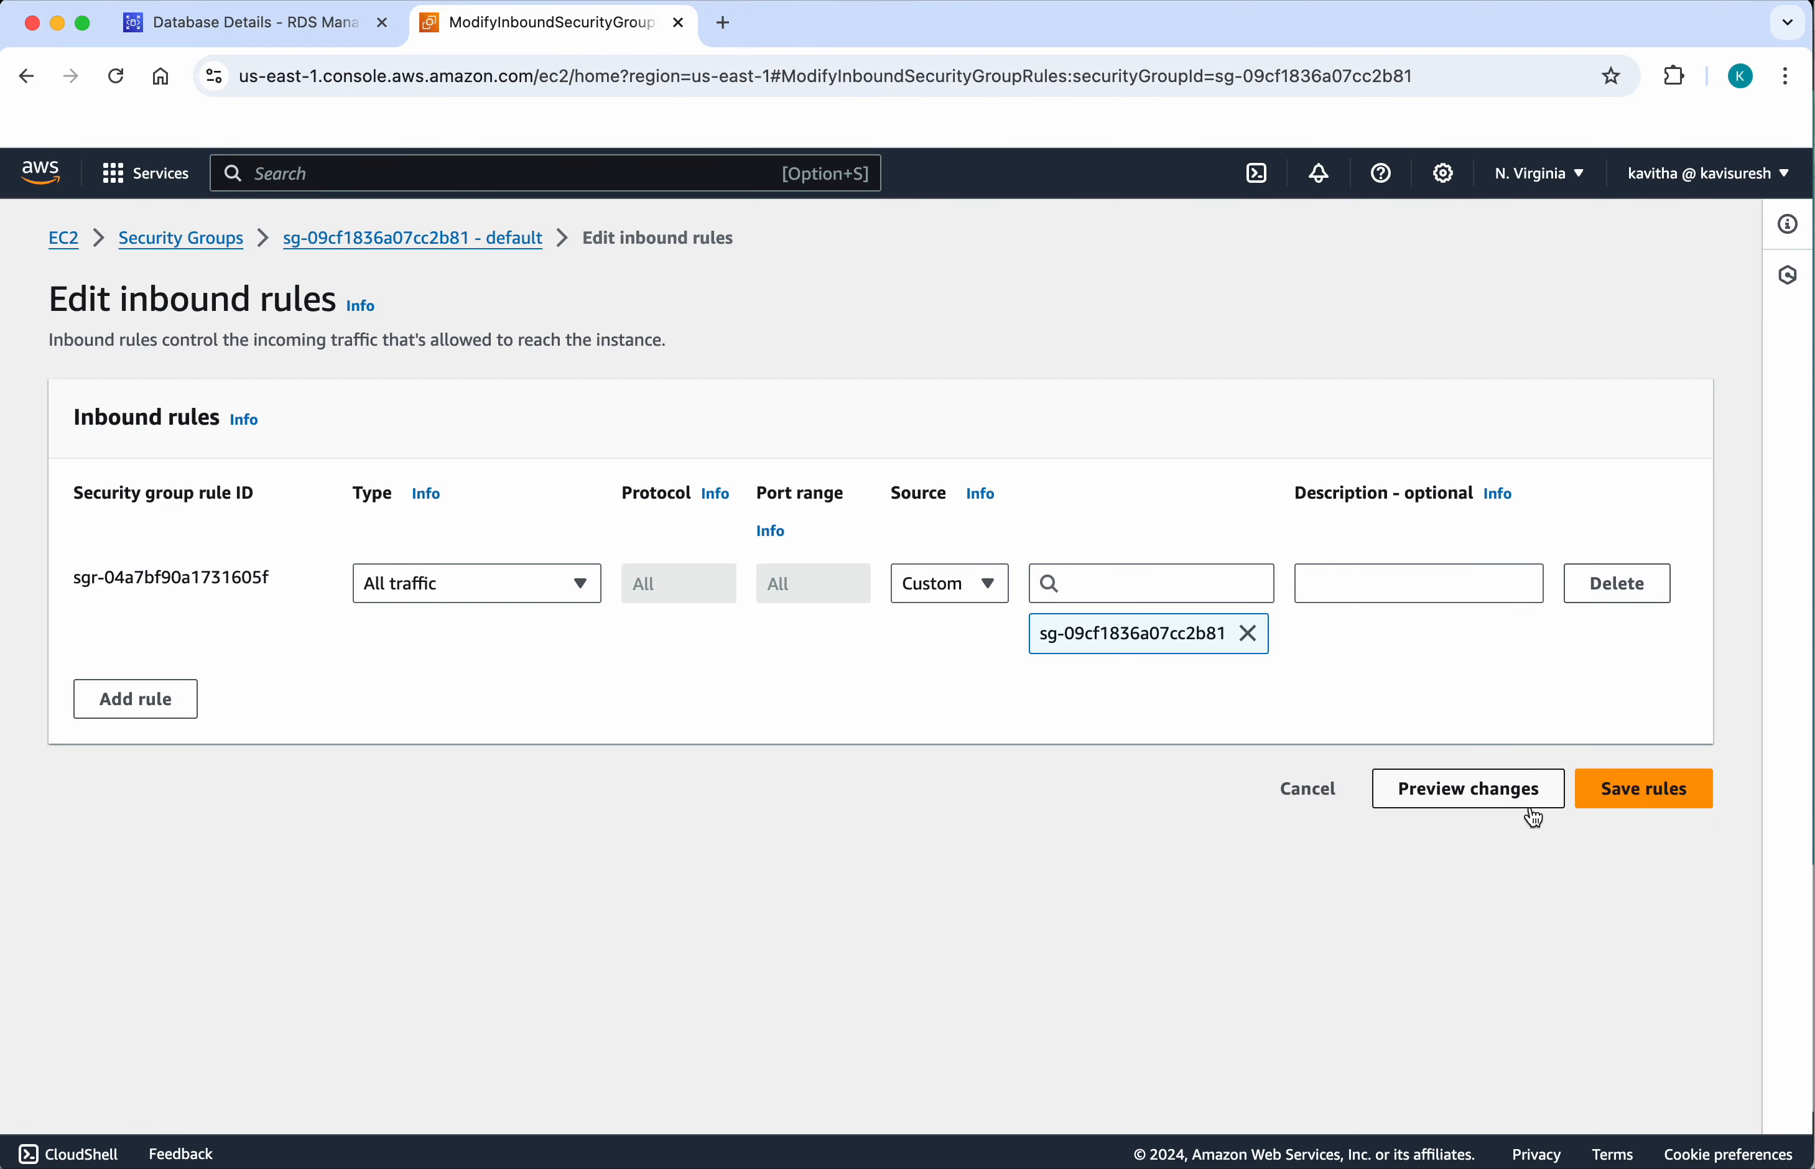
Step: Add an inbound rule of type PostgreSQL, choose its source and save the security group's rules
click(181, 715)
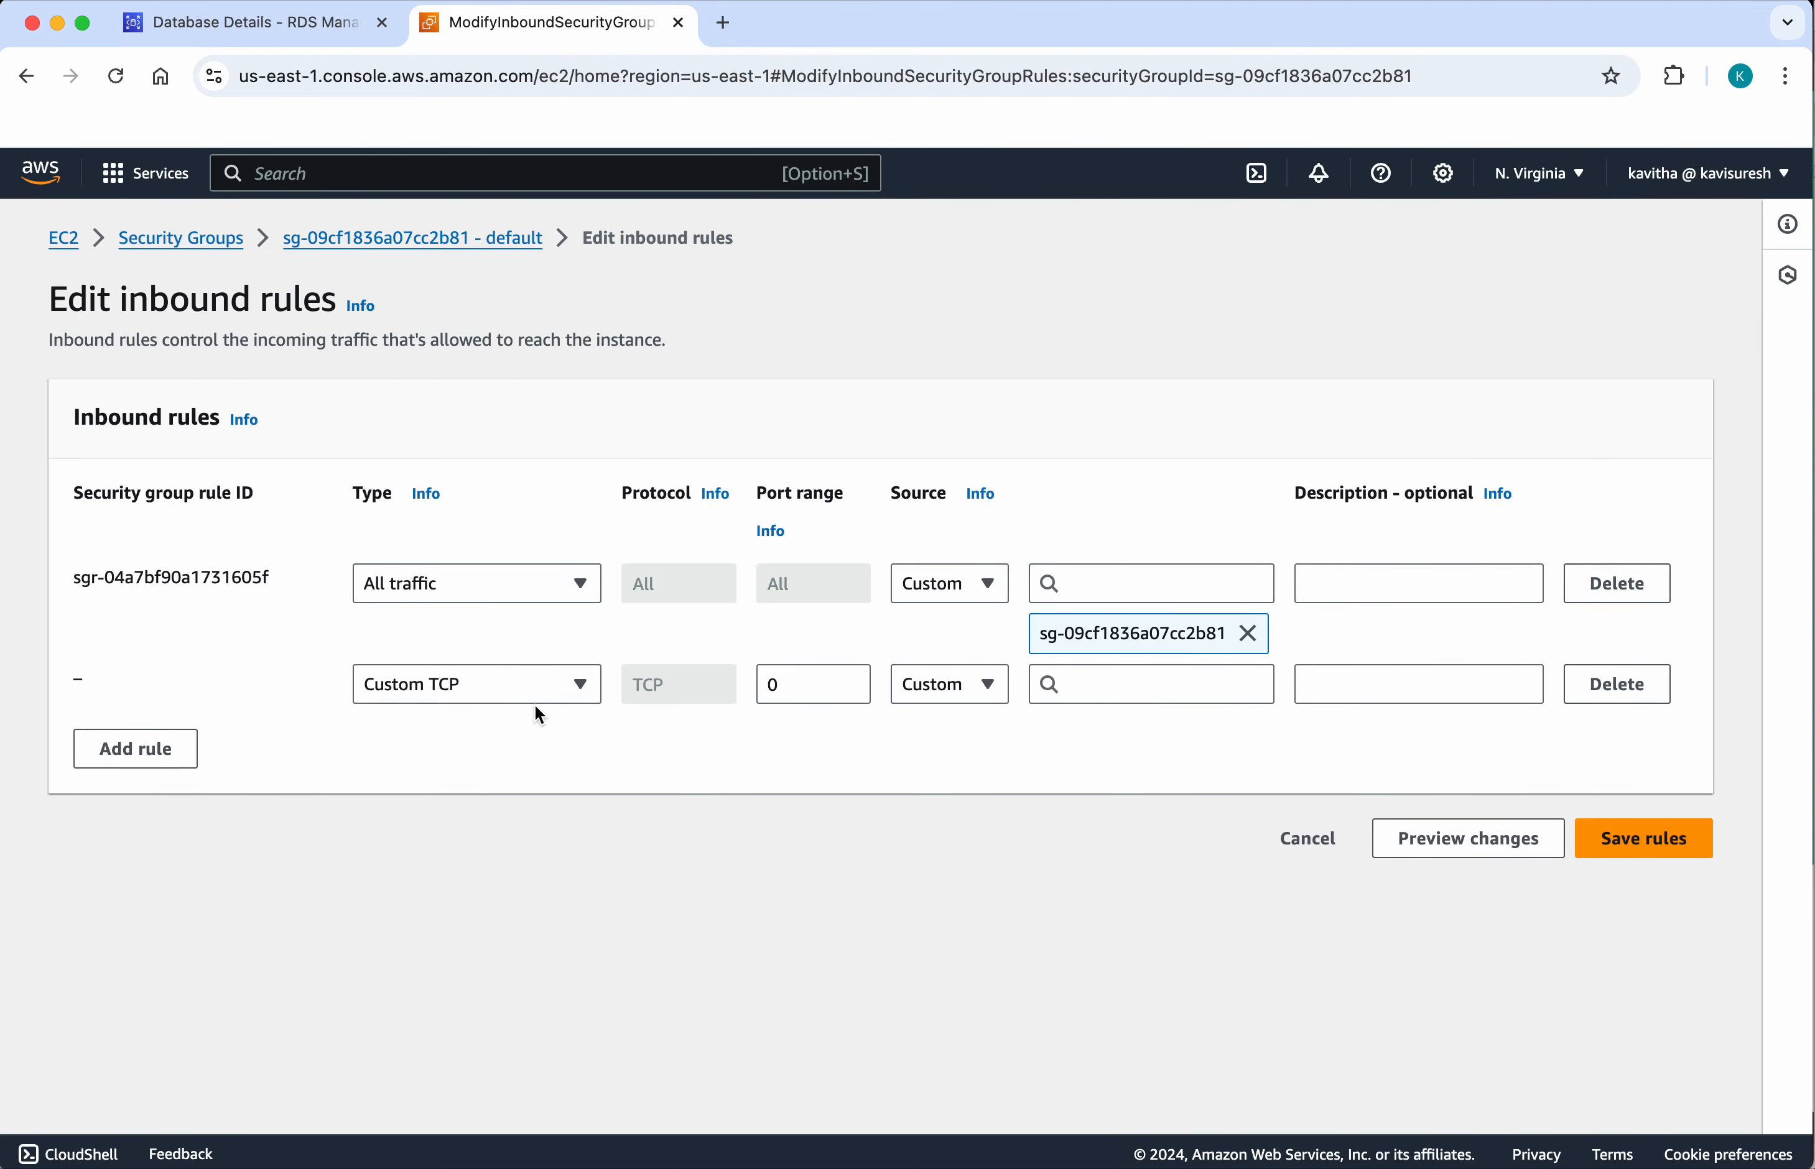
click(586, 686)
scroll(516, 602, down, 12)
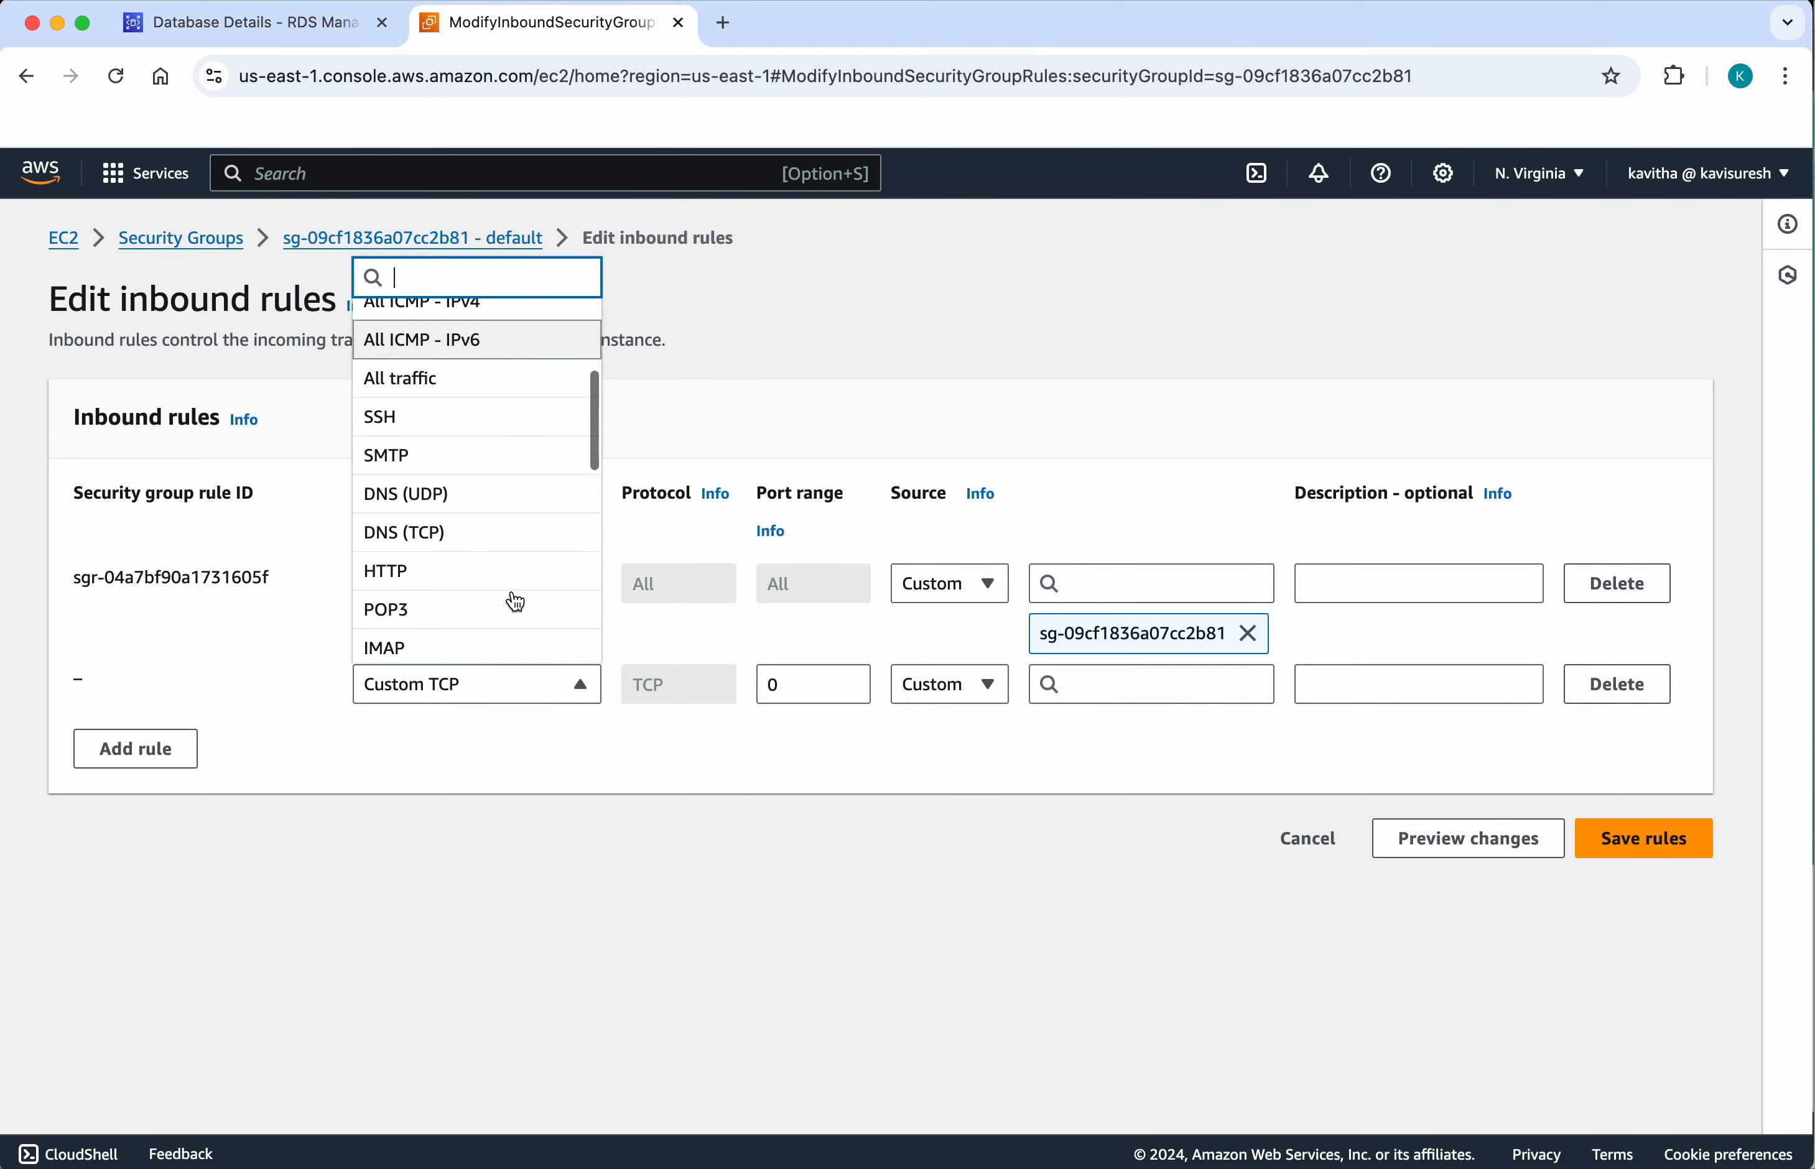
click(461, 457)
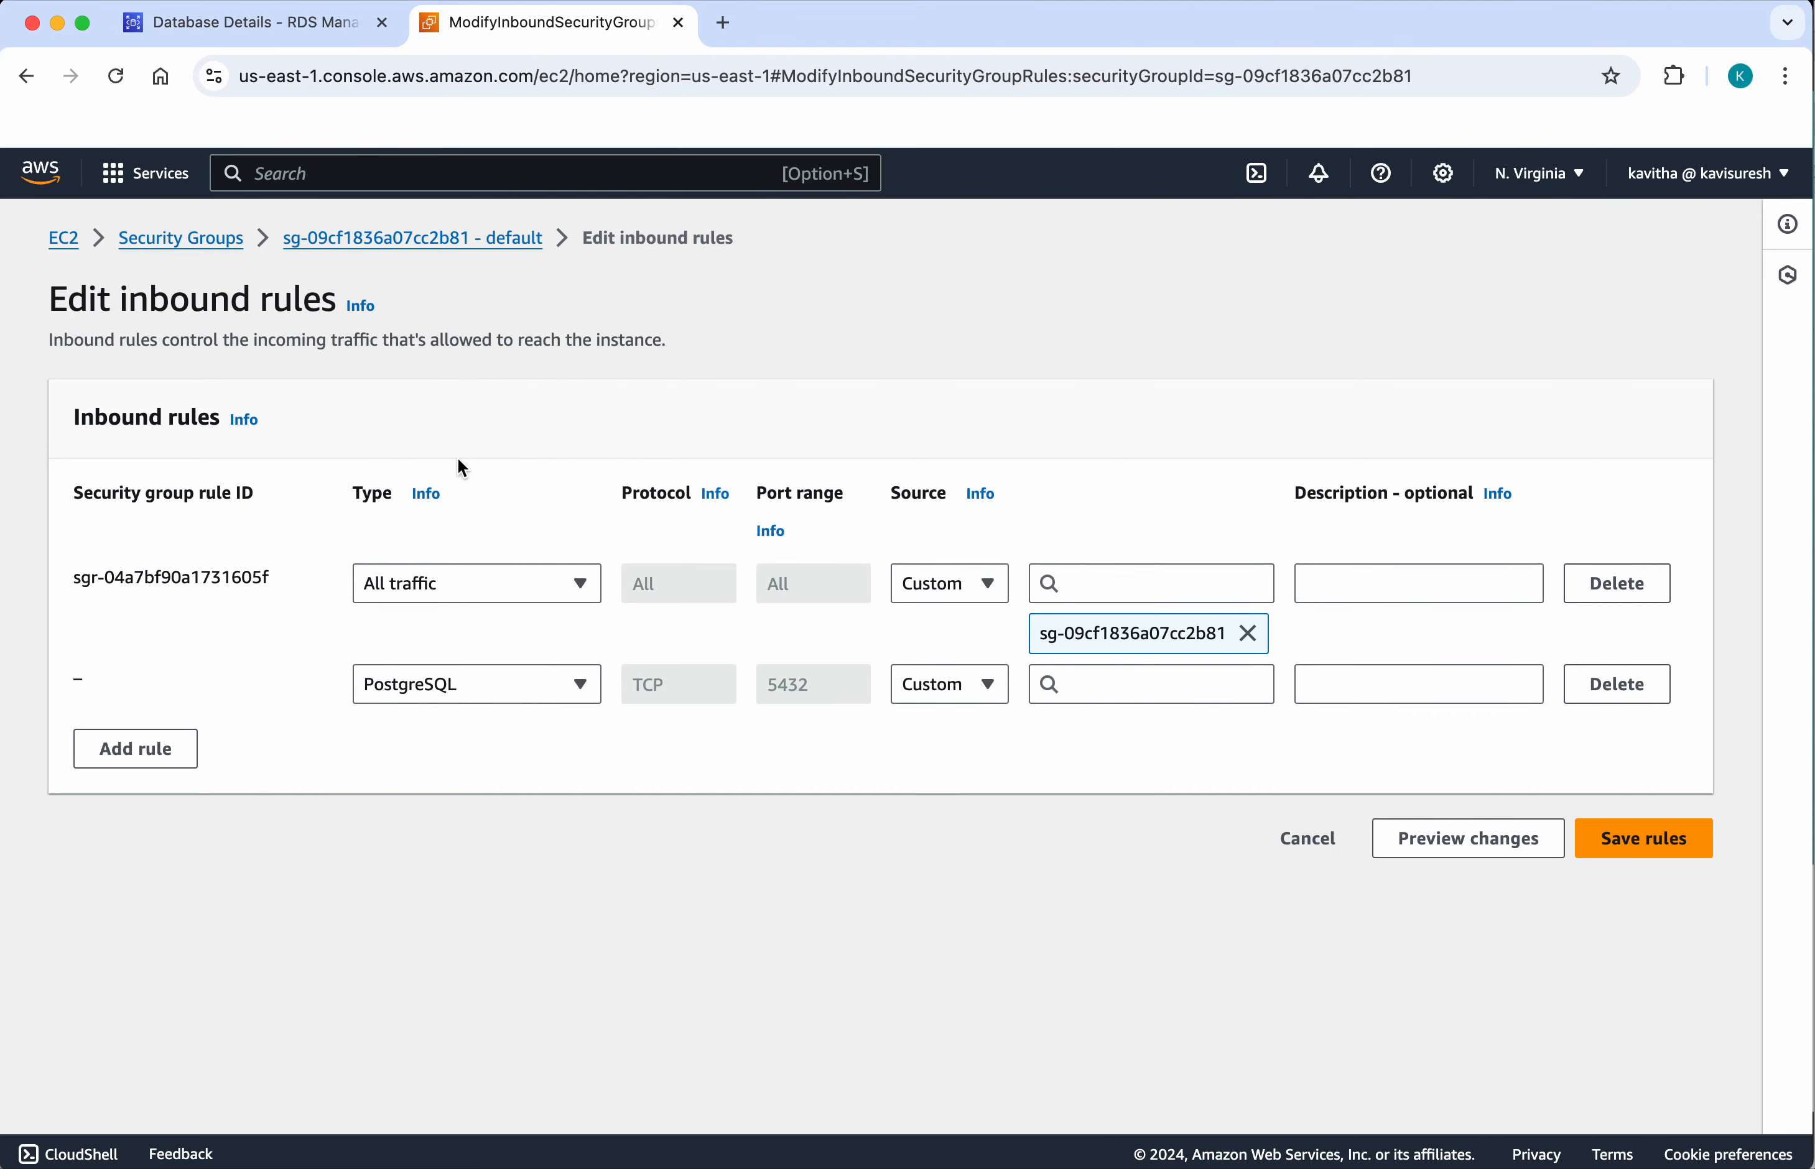
click(987, 690)
click(994, 845)
click(1650, 902)
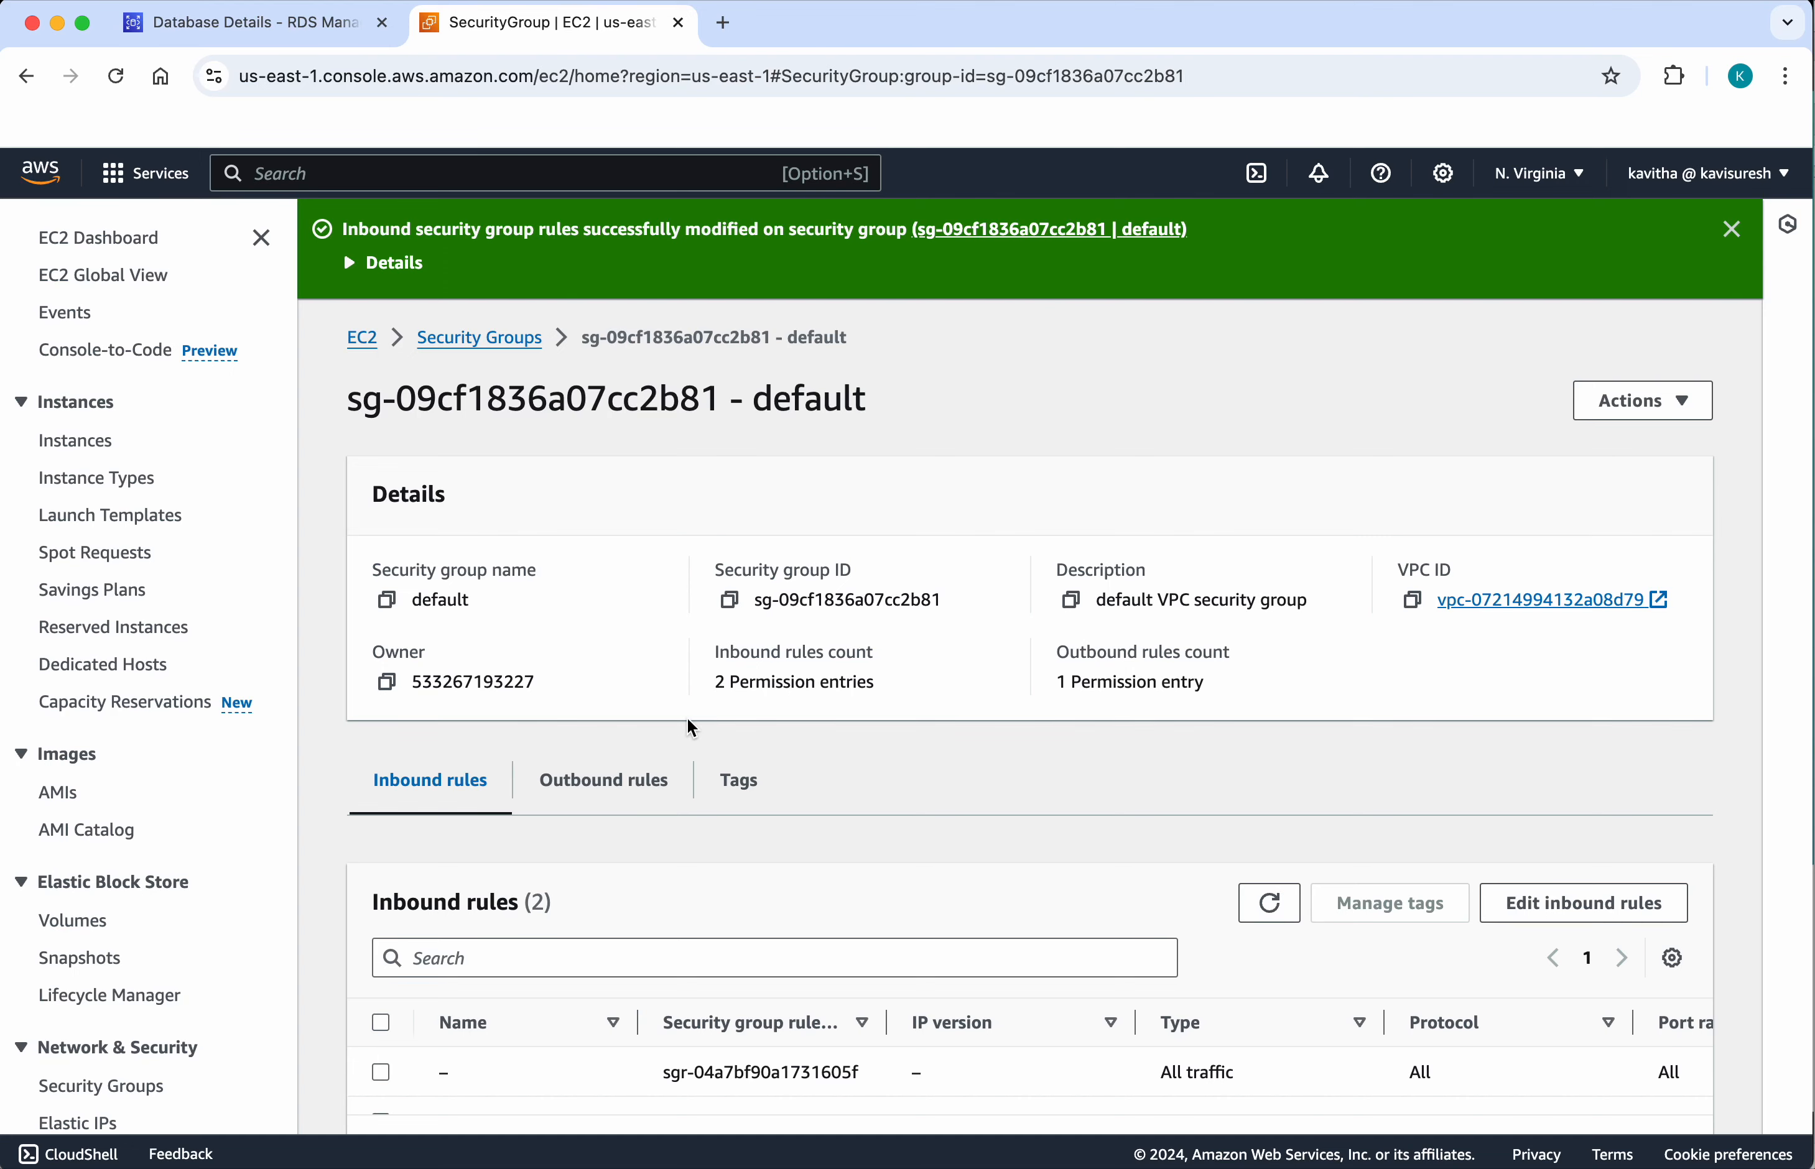
Step: Switch to pgAdmin 4 and start registering a new server named postgresql
click(1346, 1166)
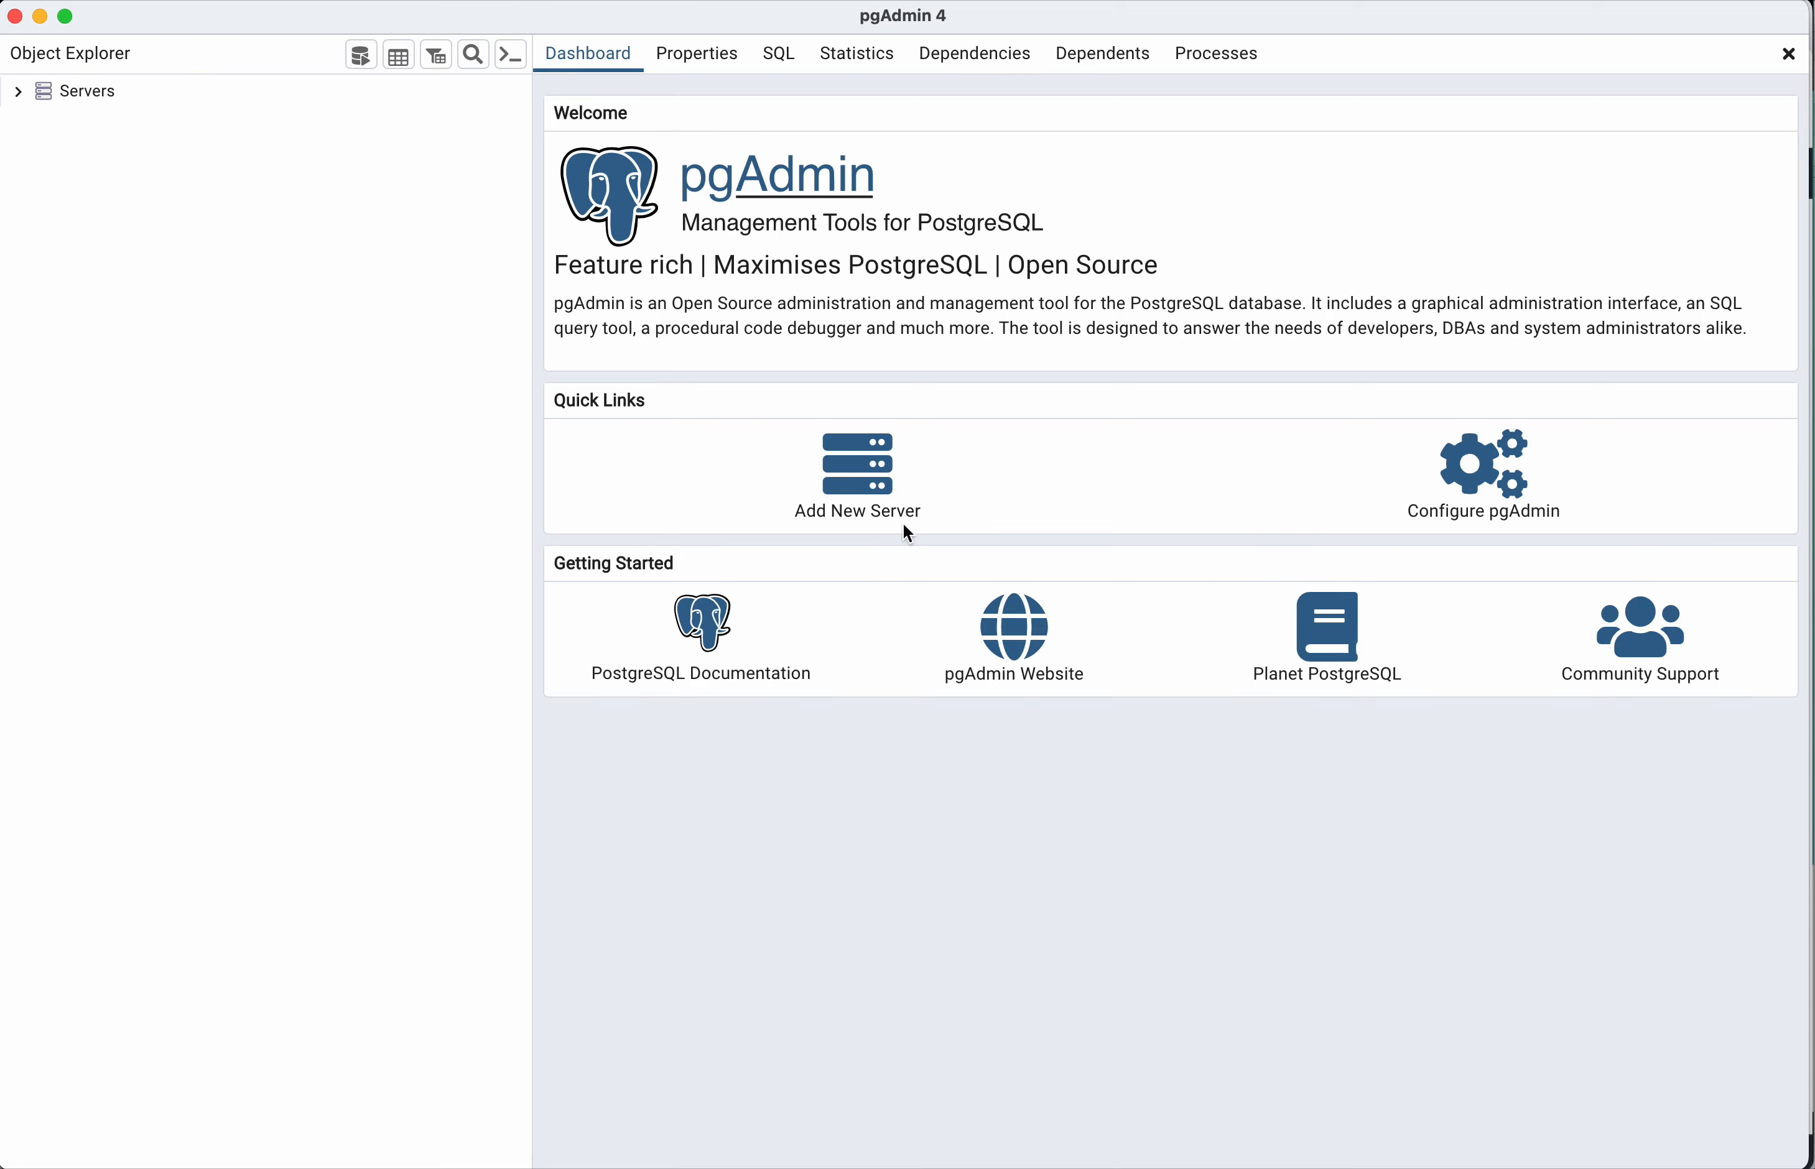
click(881, 467)
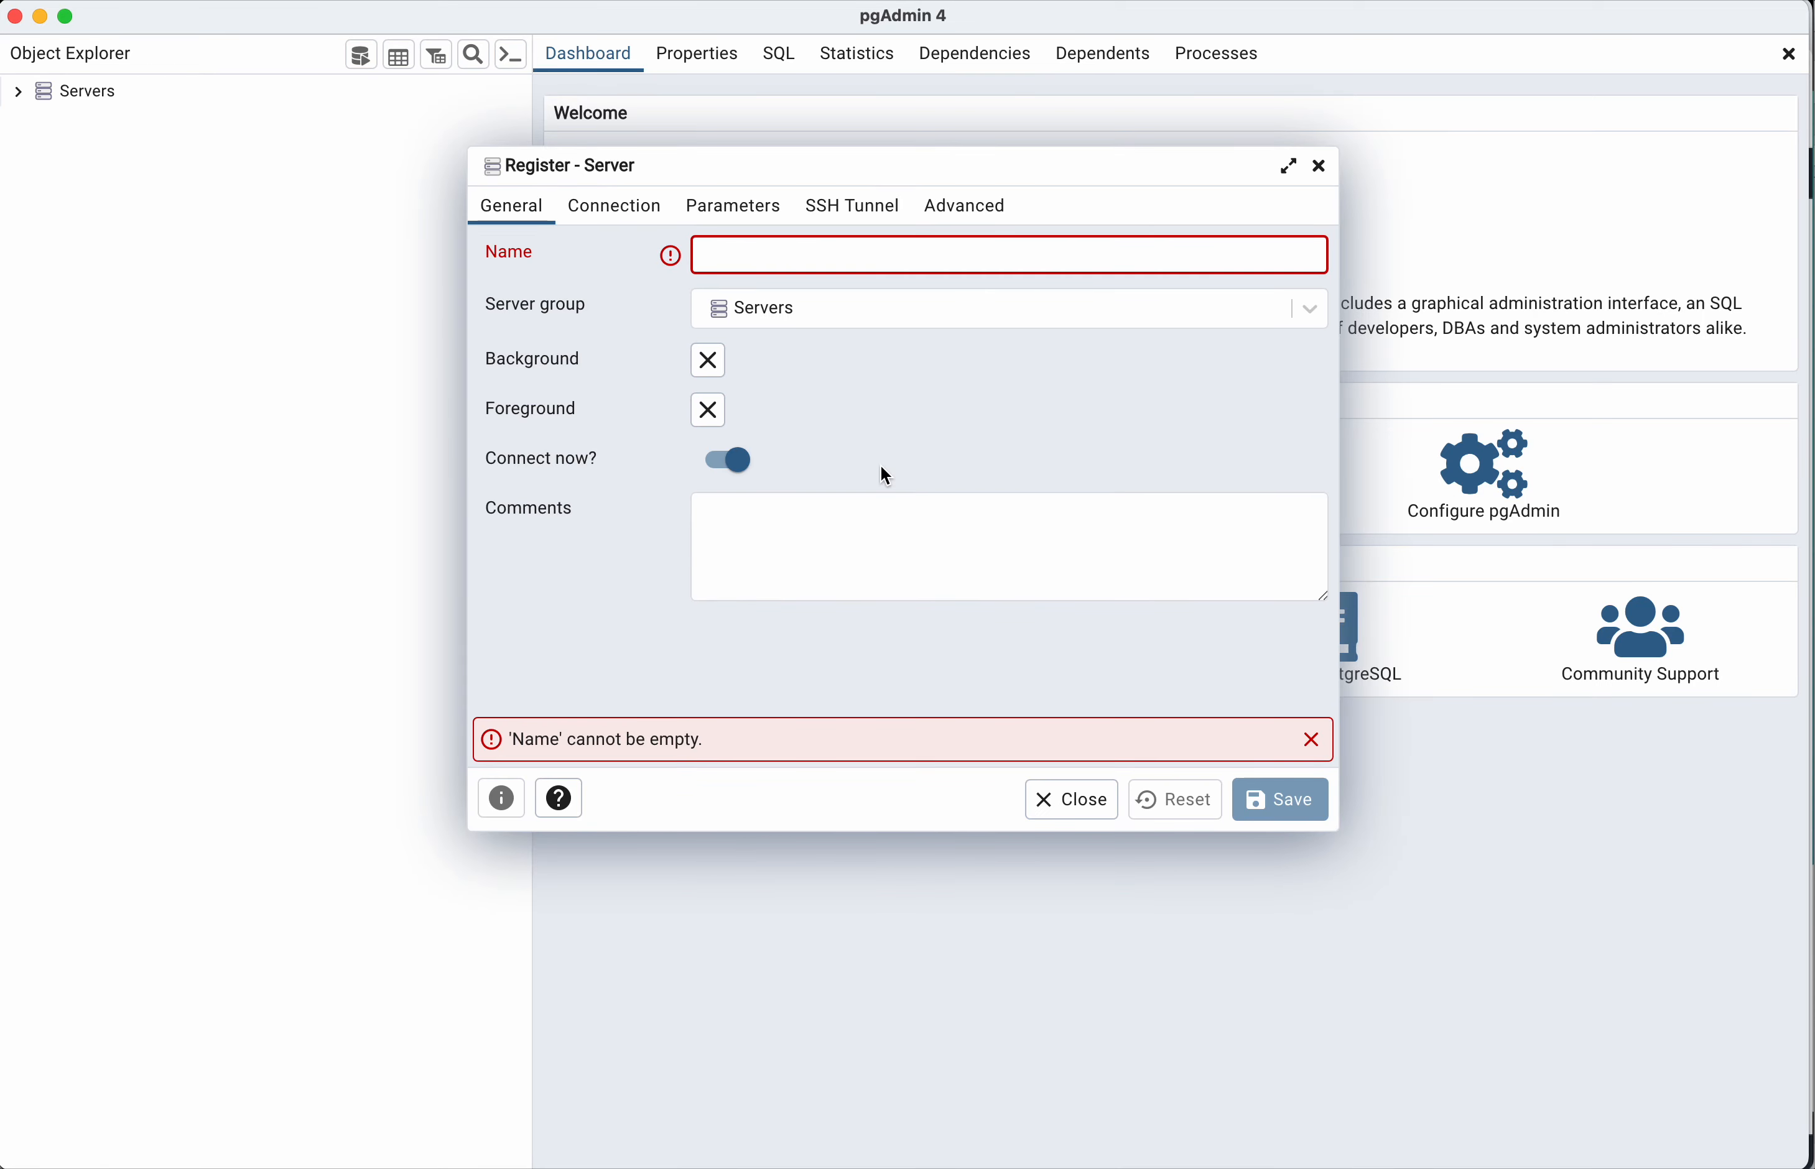
text(po)
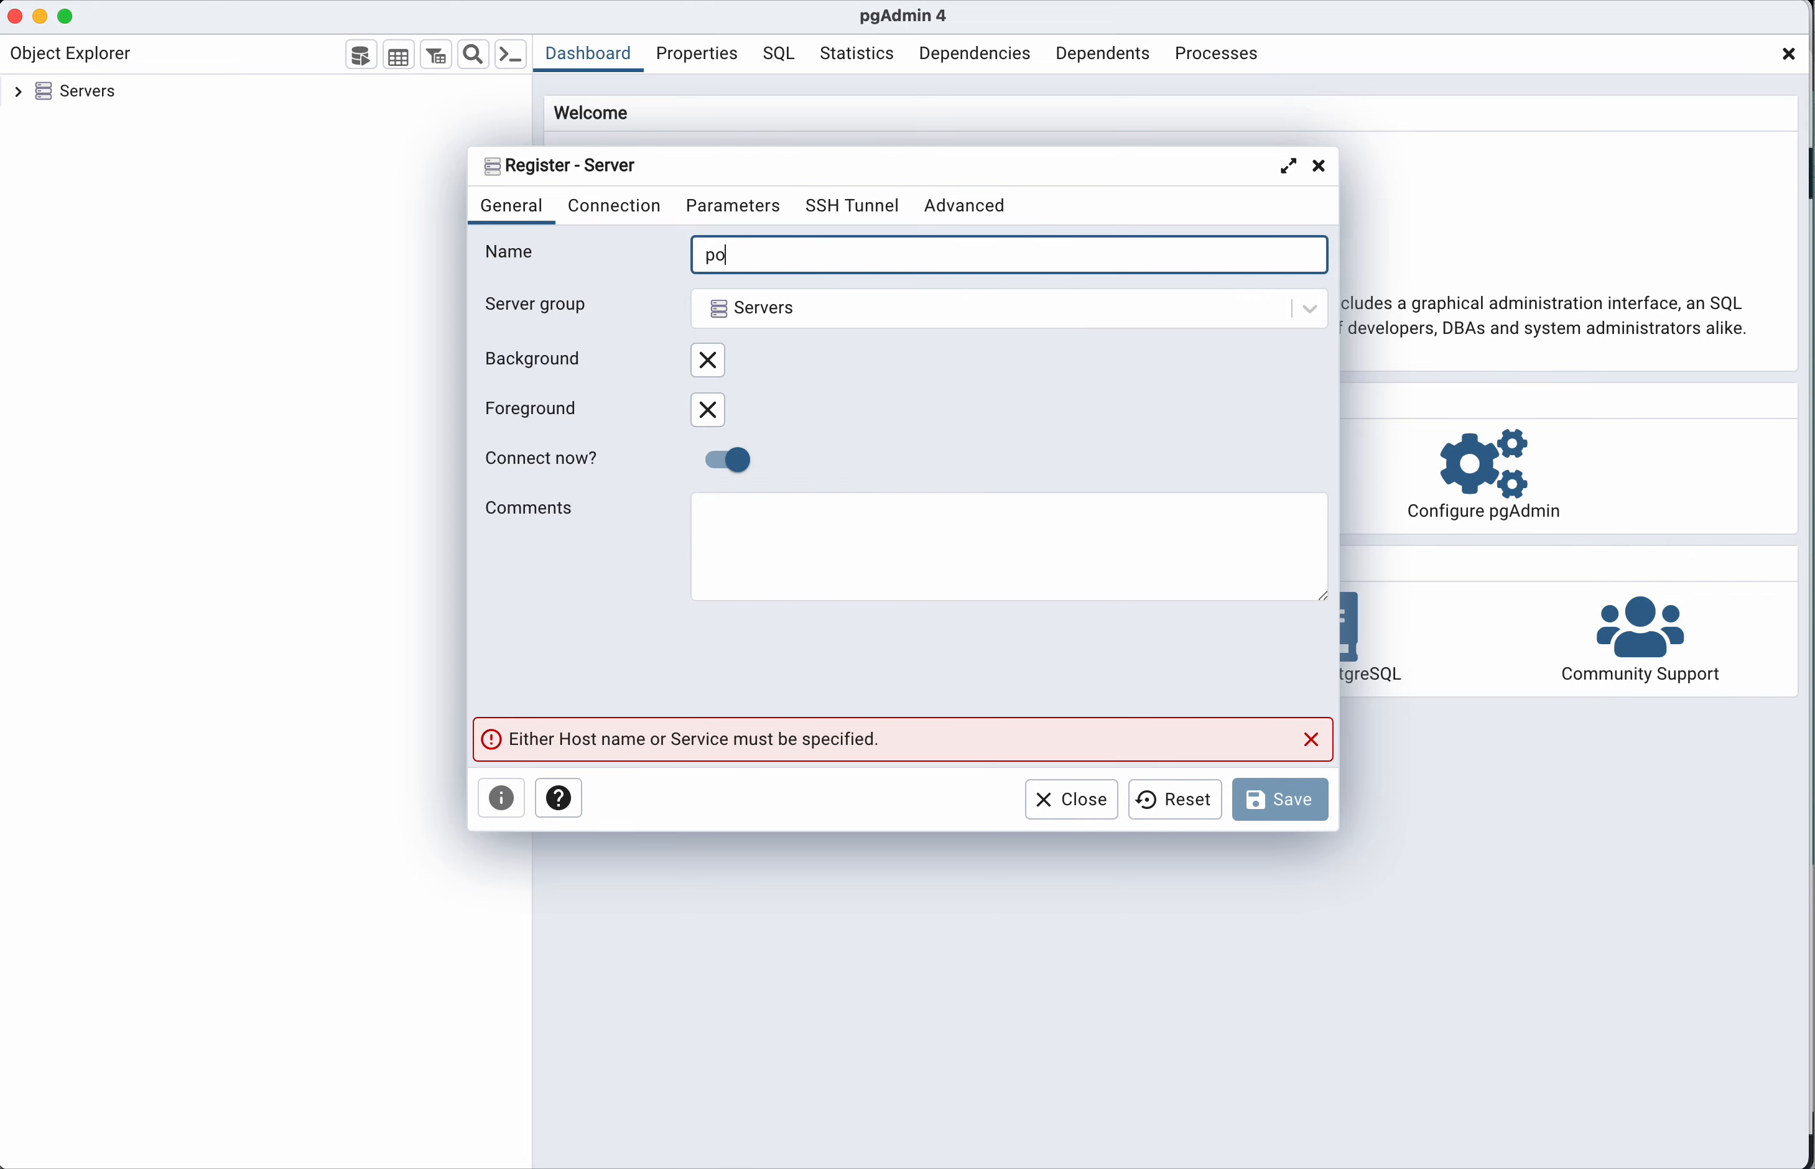
text(stgresql)
Step: Set the connection's host to the copied endpoint demoinstance.c9eqyiom0p3r.us-east-1.rds.amazonaws.com, enter the database password and save the server registration
click(622, 218)
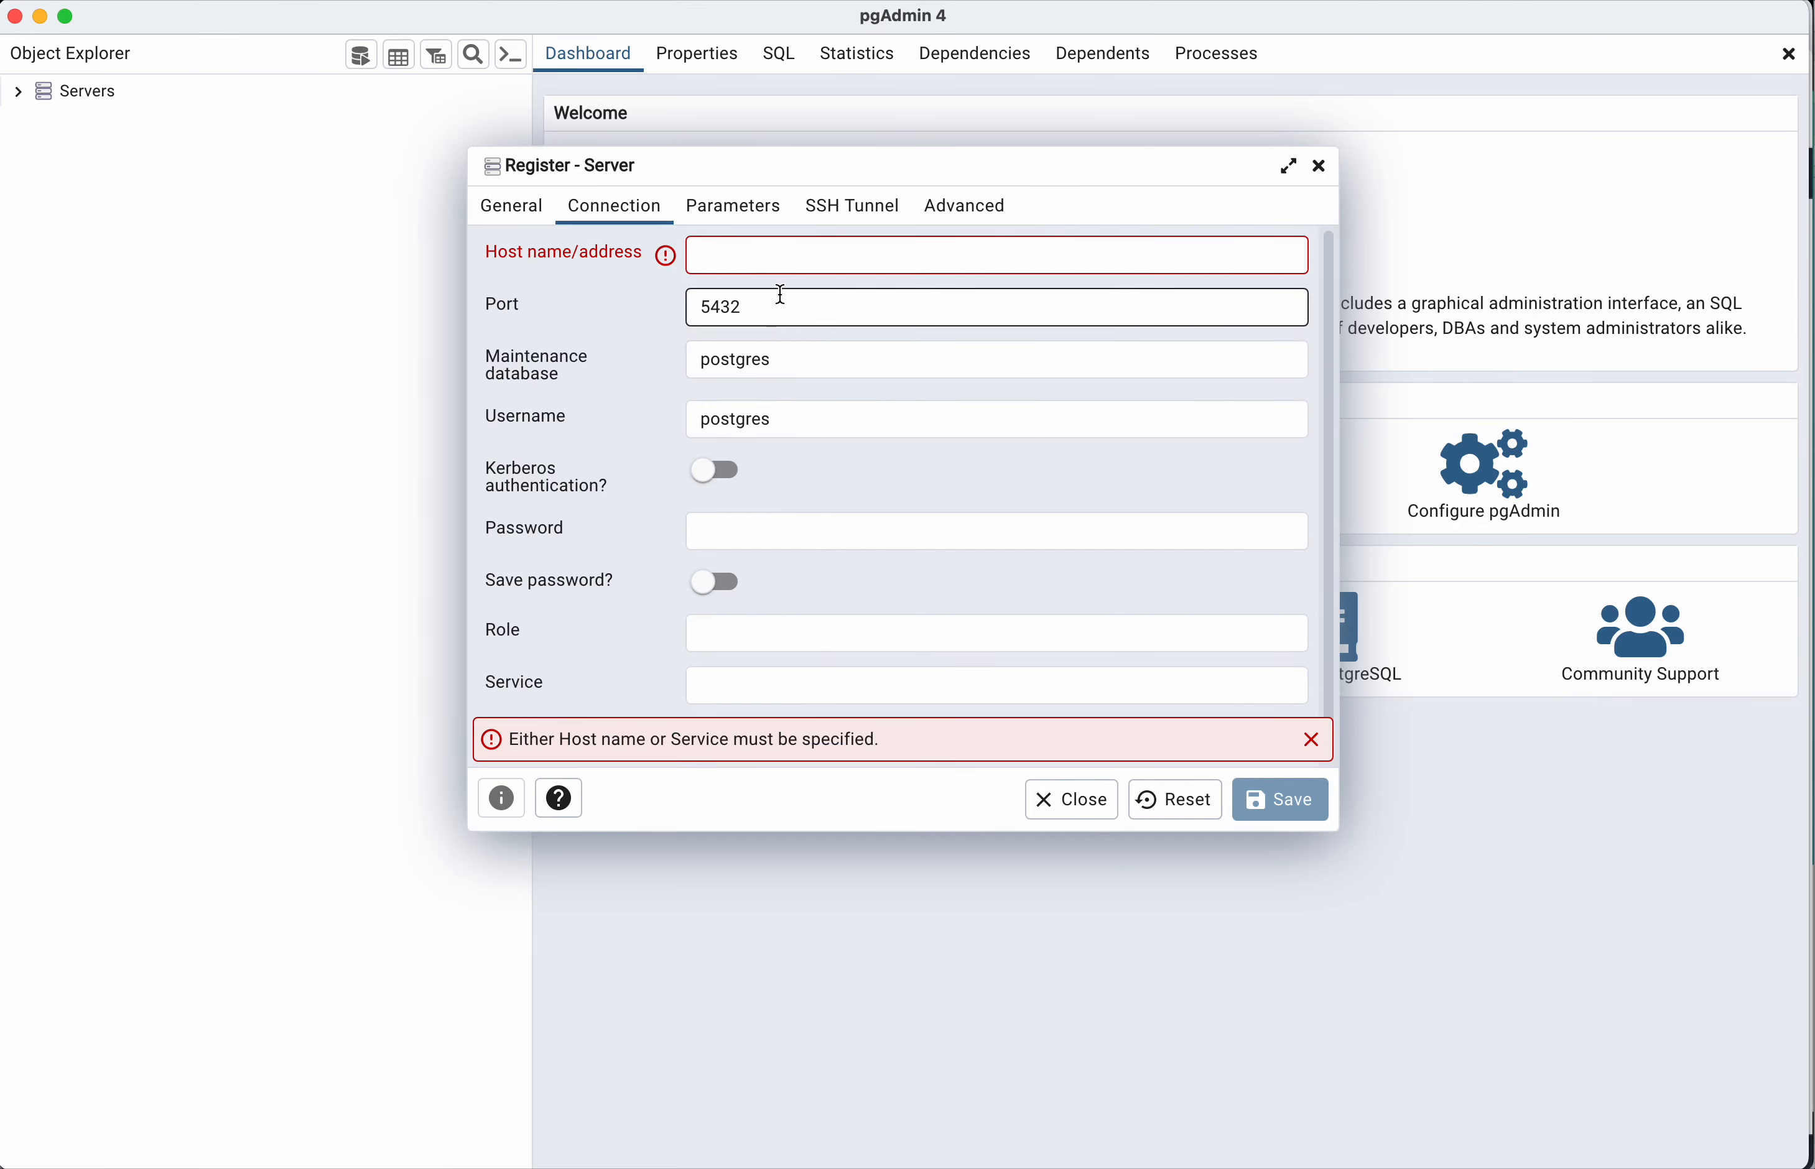
click(773, 257)
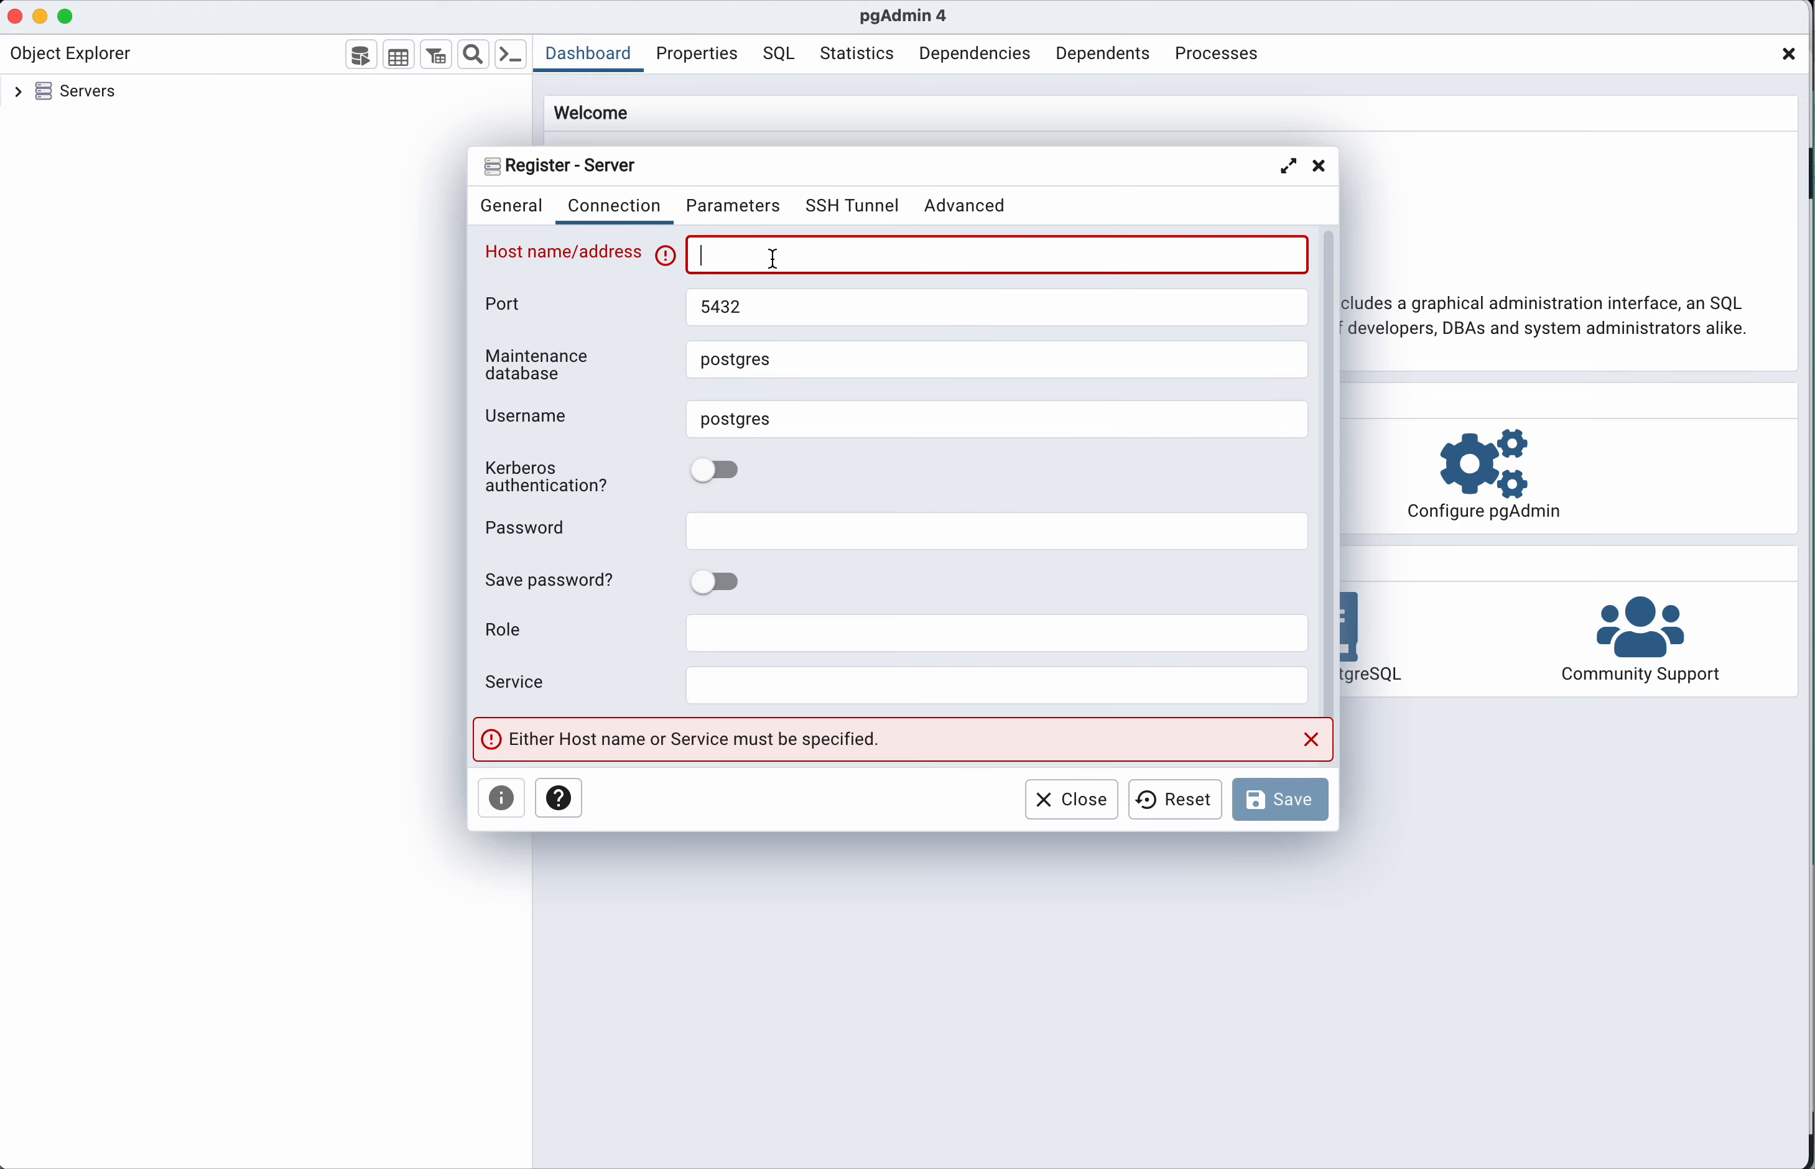
key(super+v)
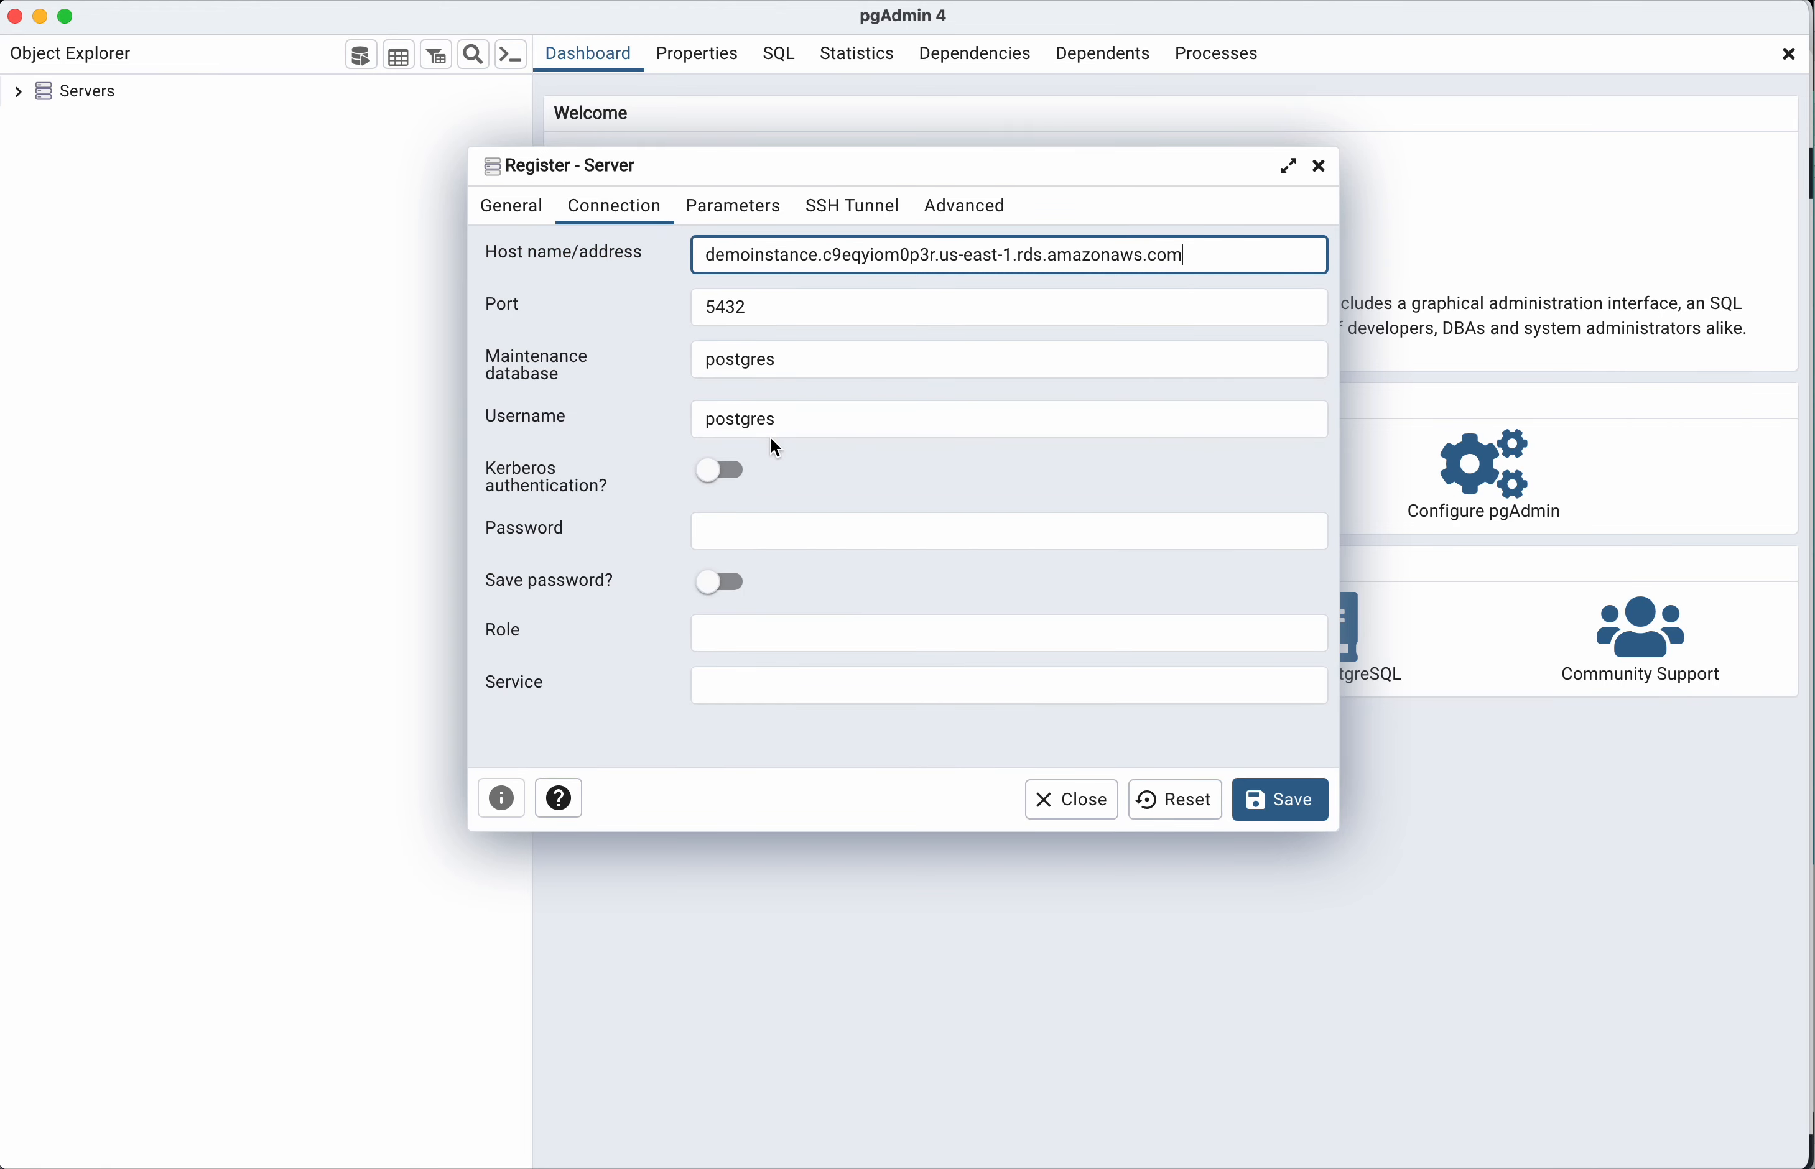
click(799, 534)
text(••••)
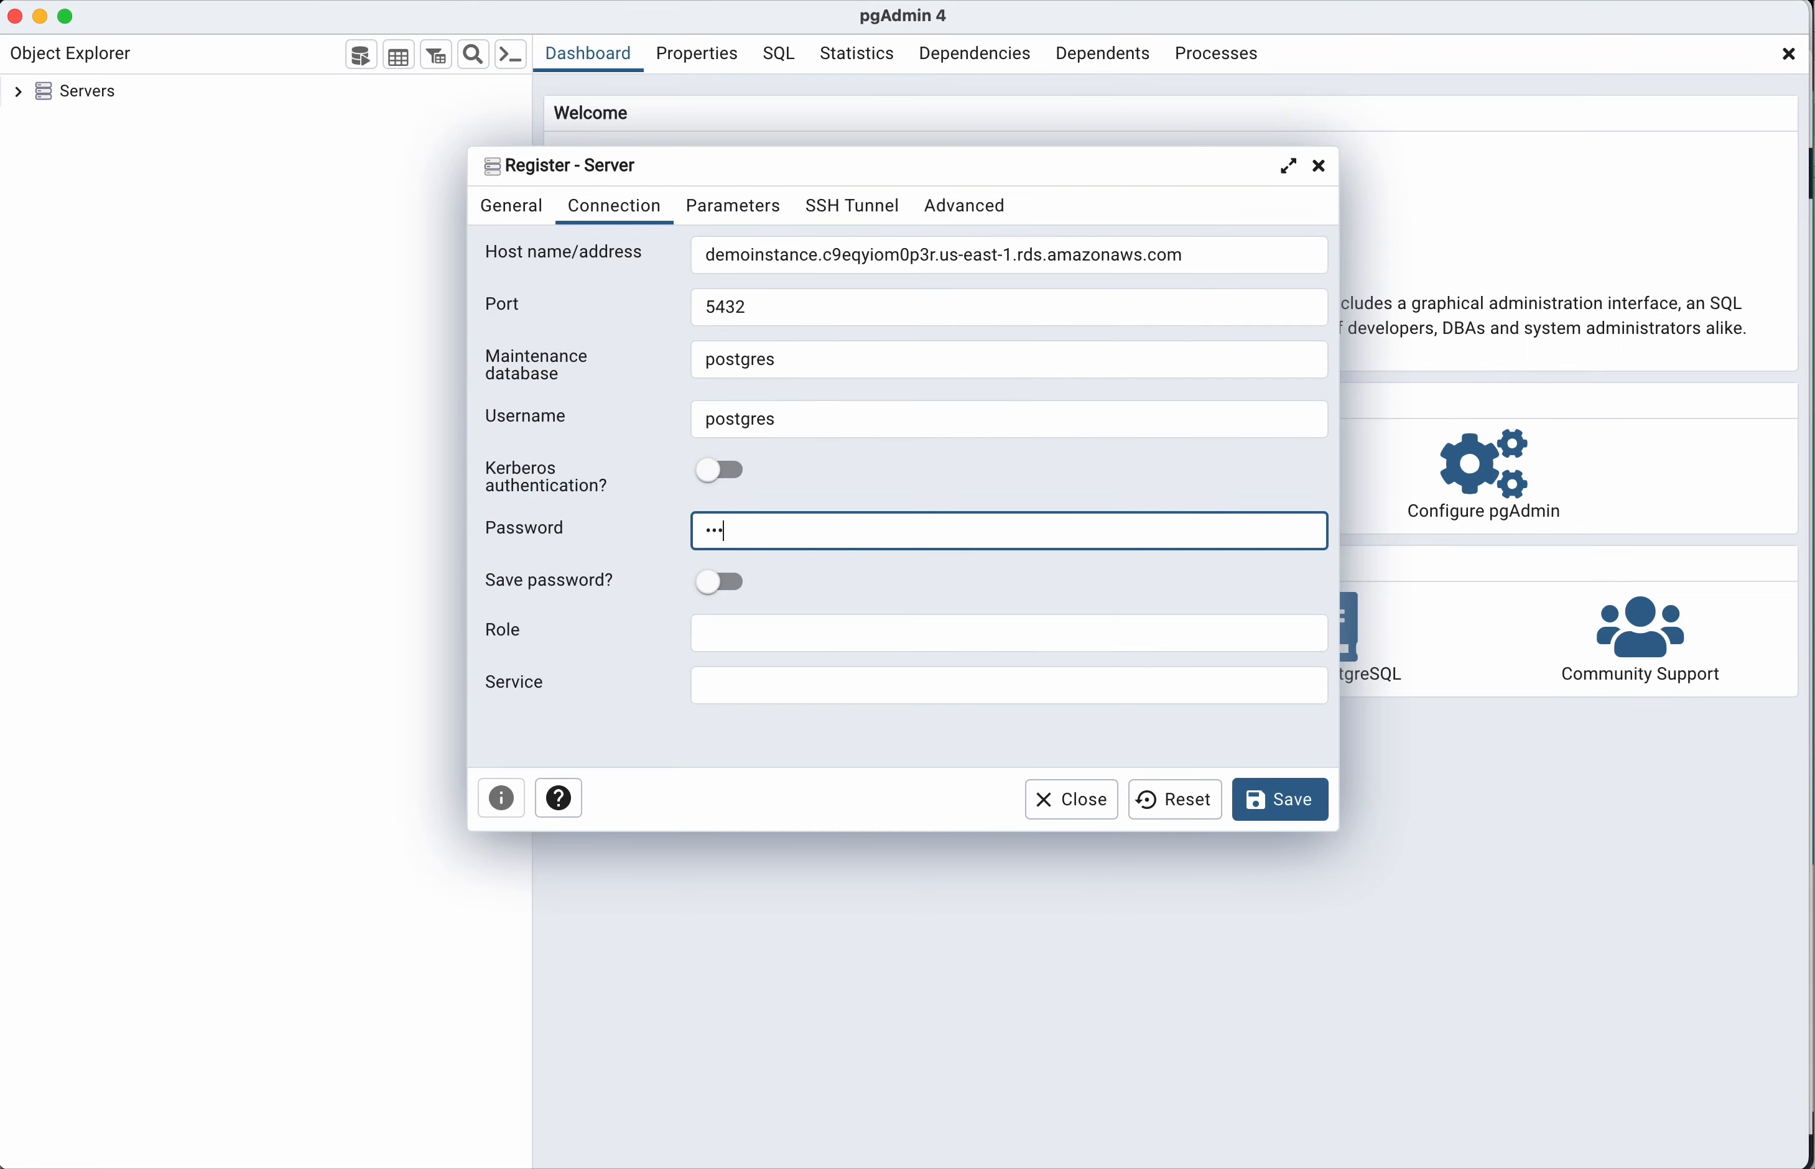
text(•••••)
click(1284, 796)
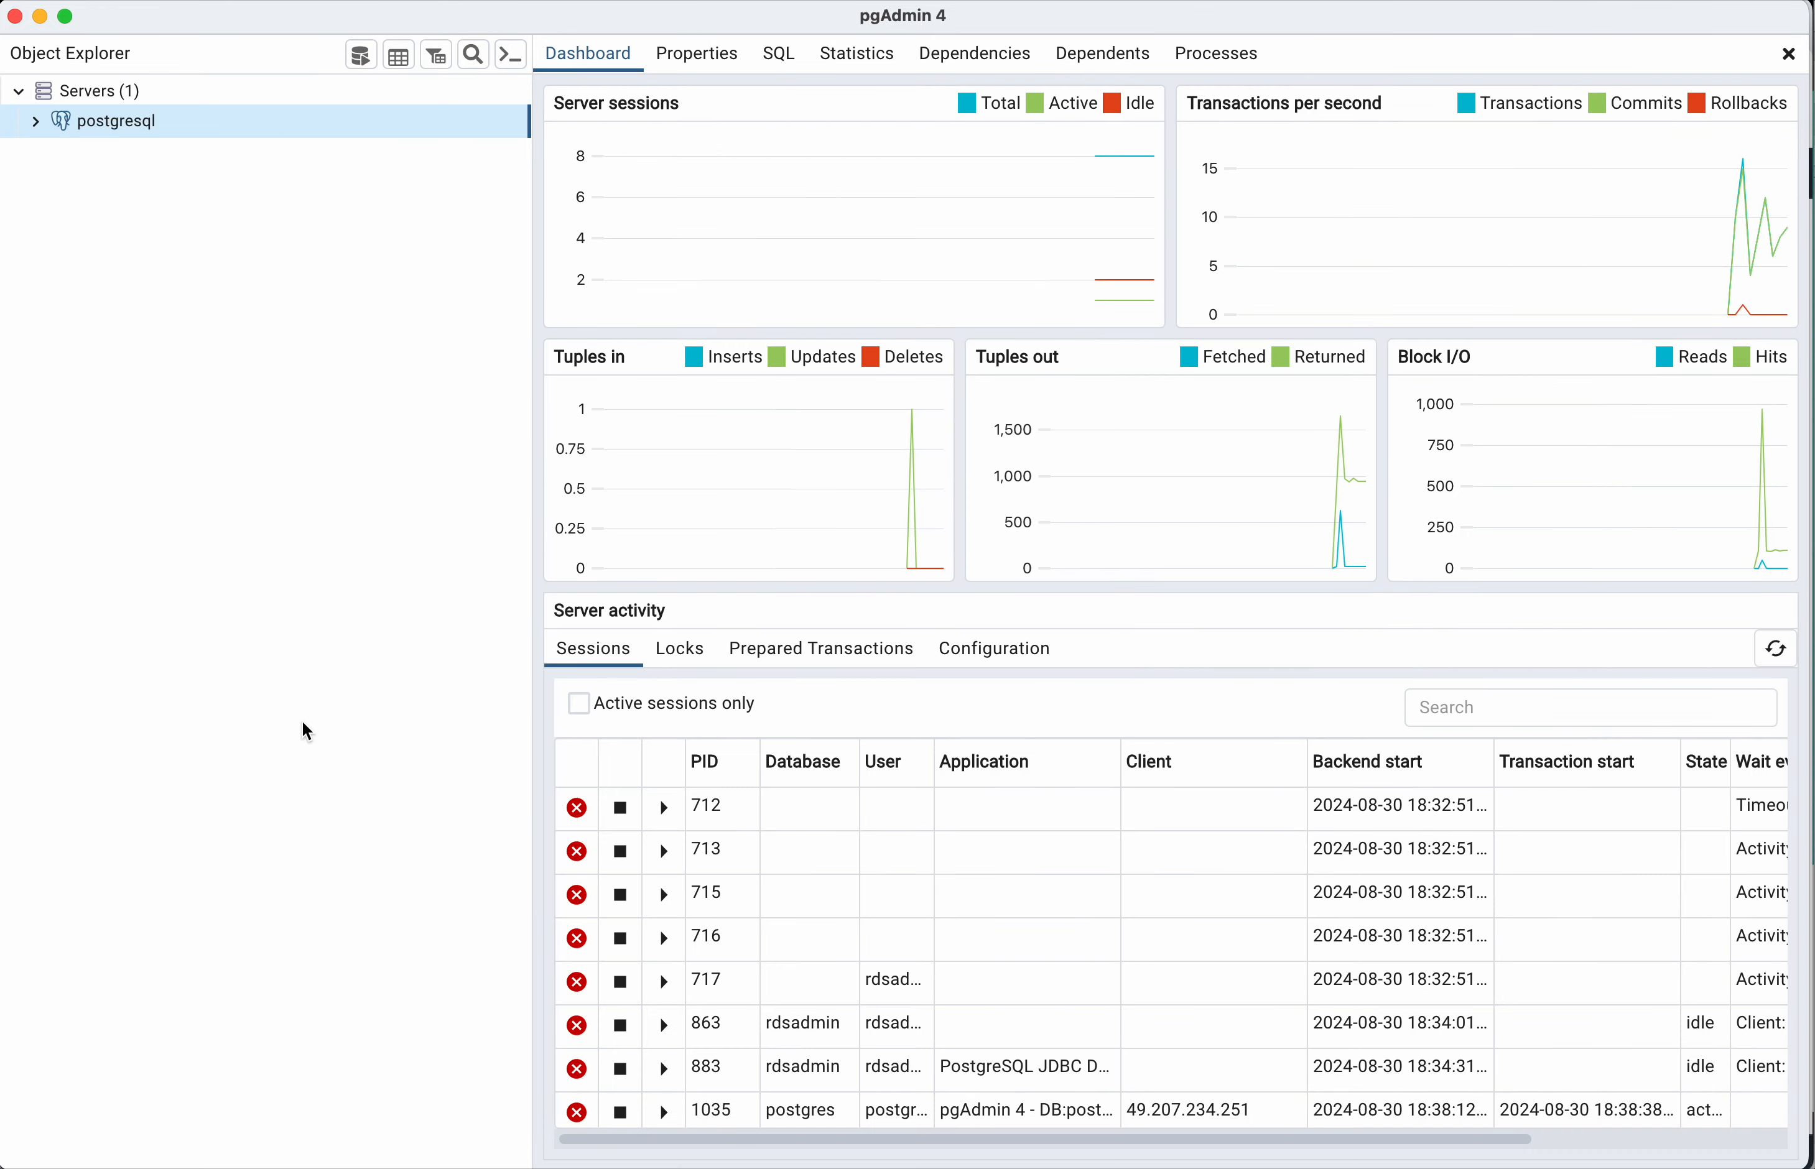
Step: Expand the databases of the postgresql server and inspect the contents of demodb
click(35, 121)
click(55, 151)
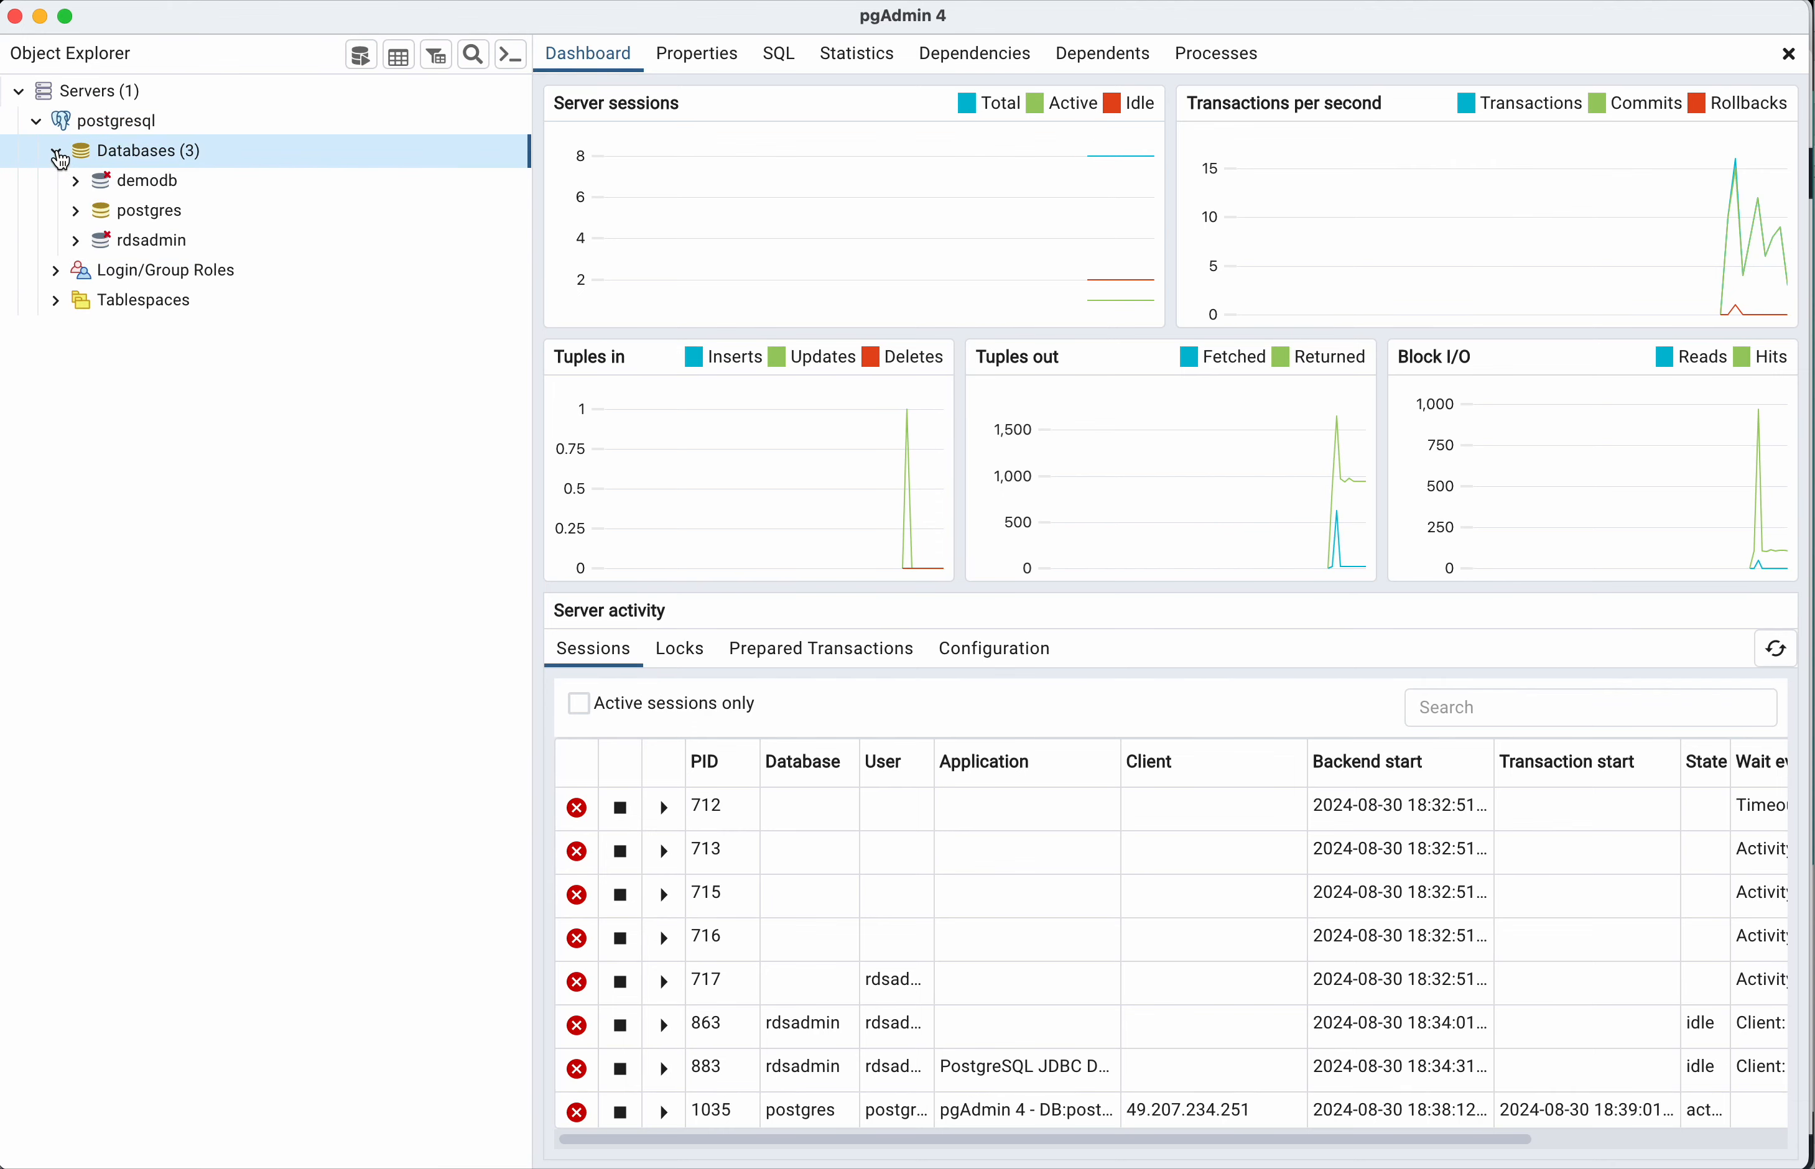
click(75, 183)
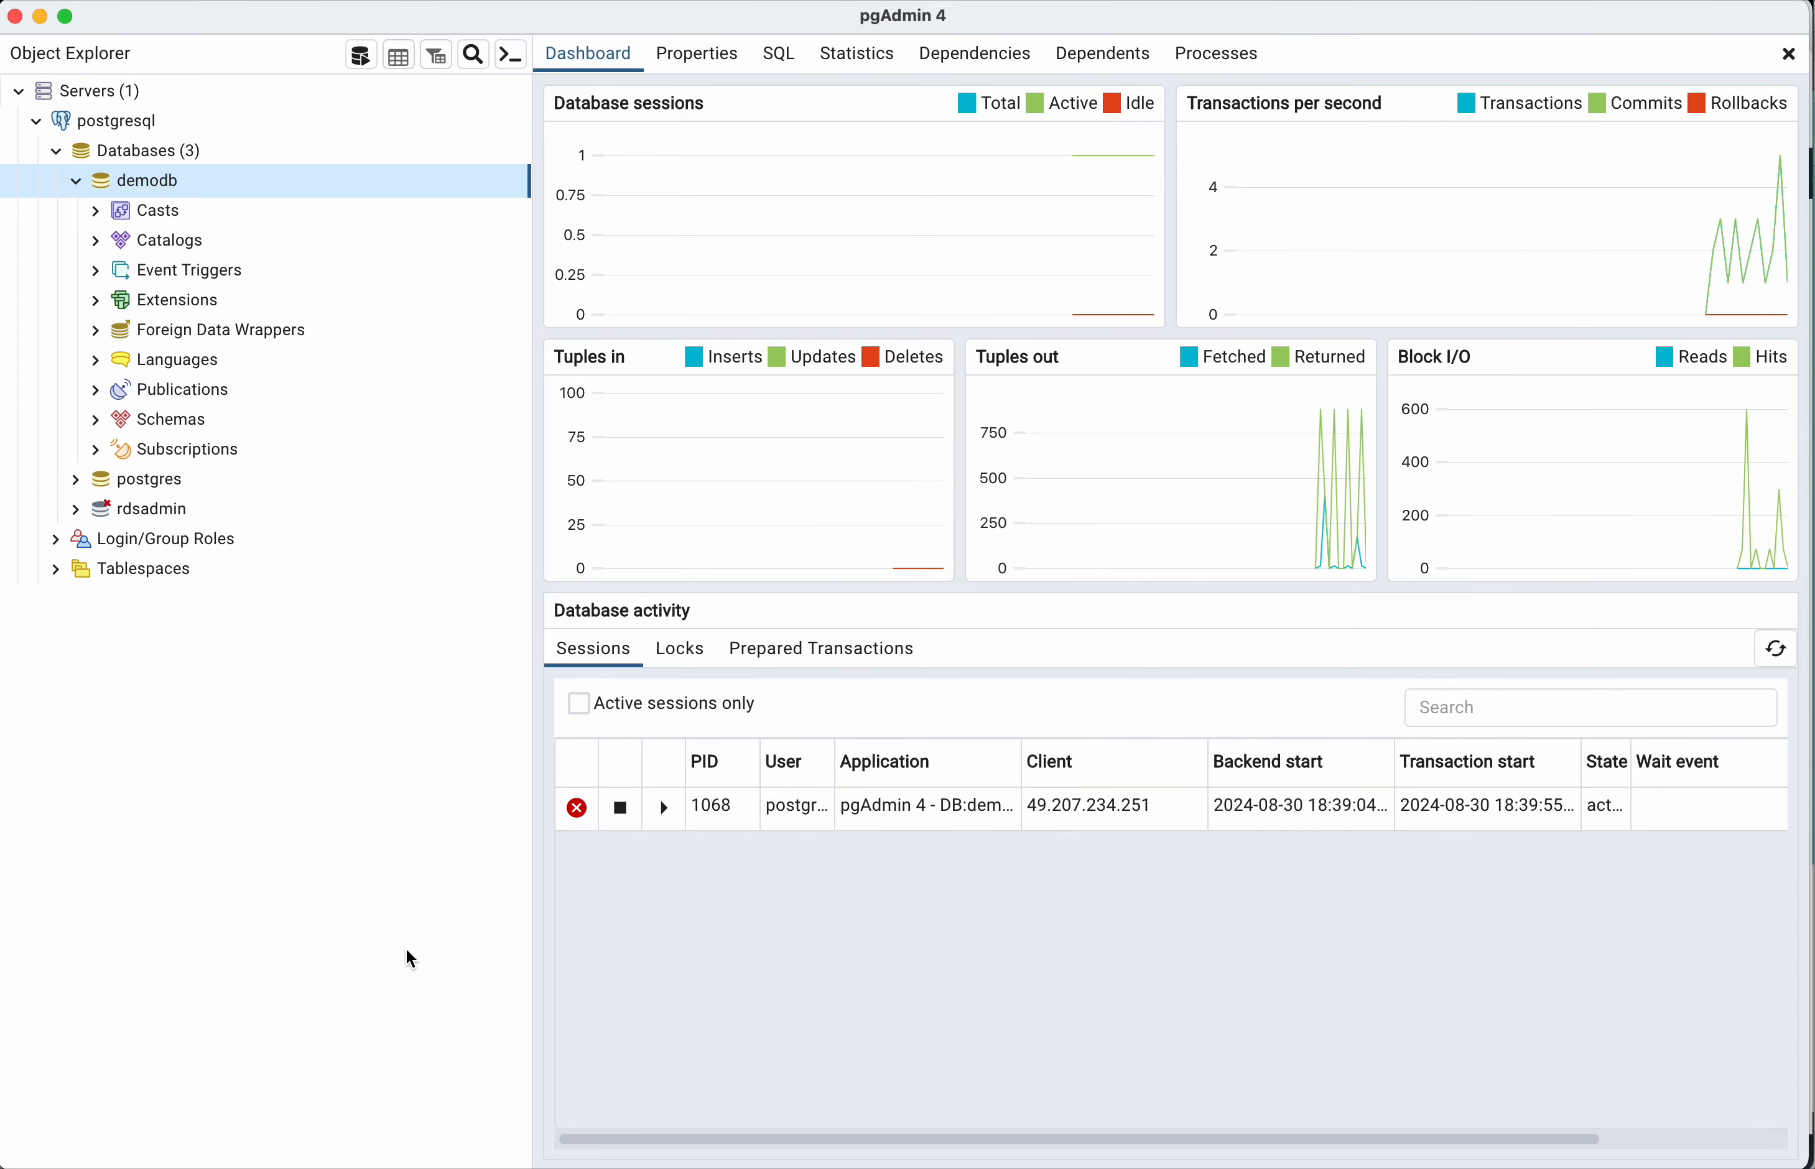
Step: Switch to the RDS console in the browser and delete demoinstance without a final snapshot, acknowledging the loss of backups and confirming with "delete me"
key(super+Tab)
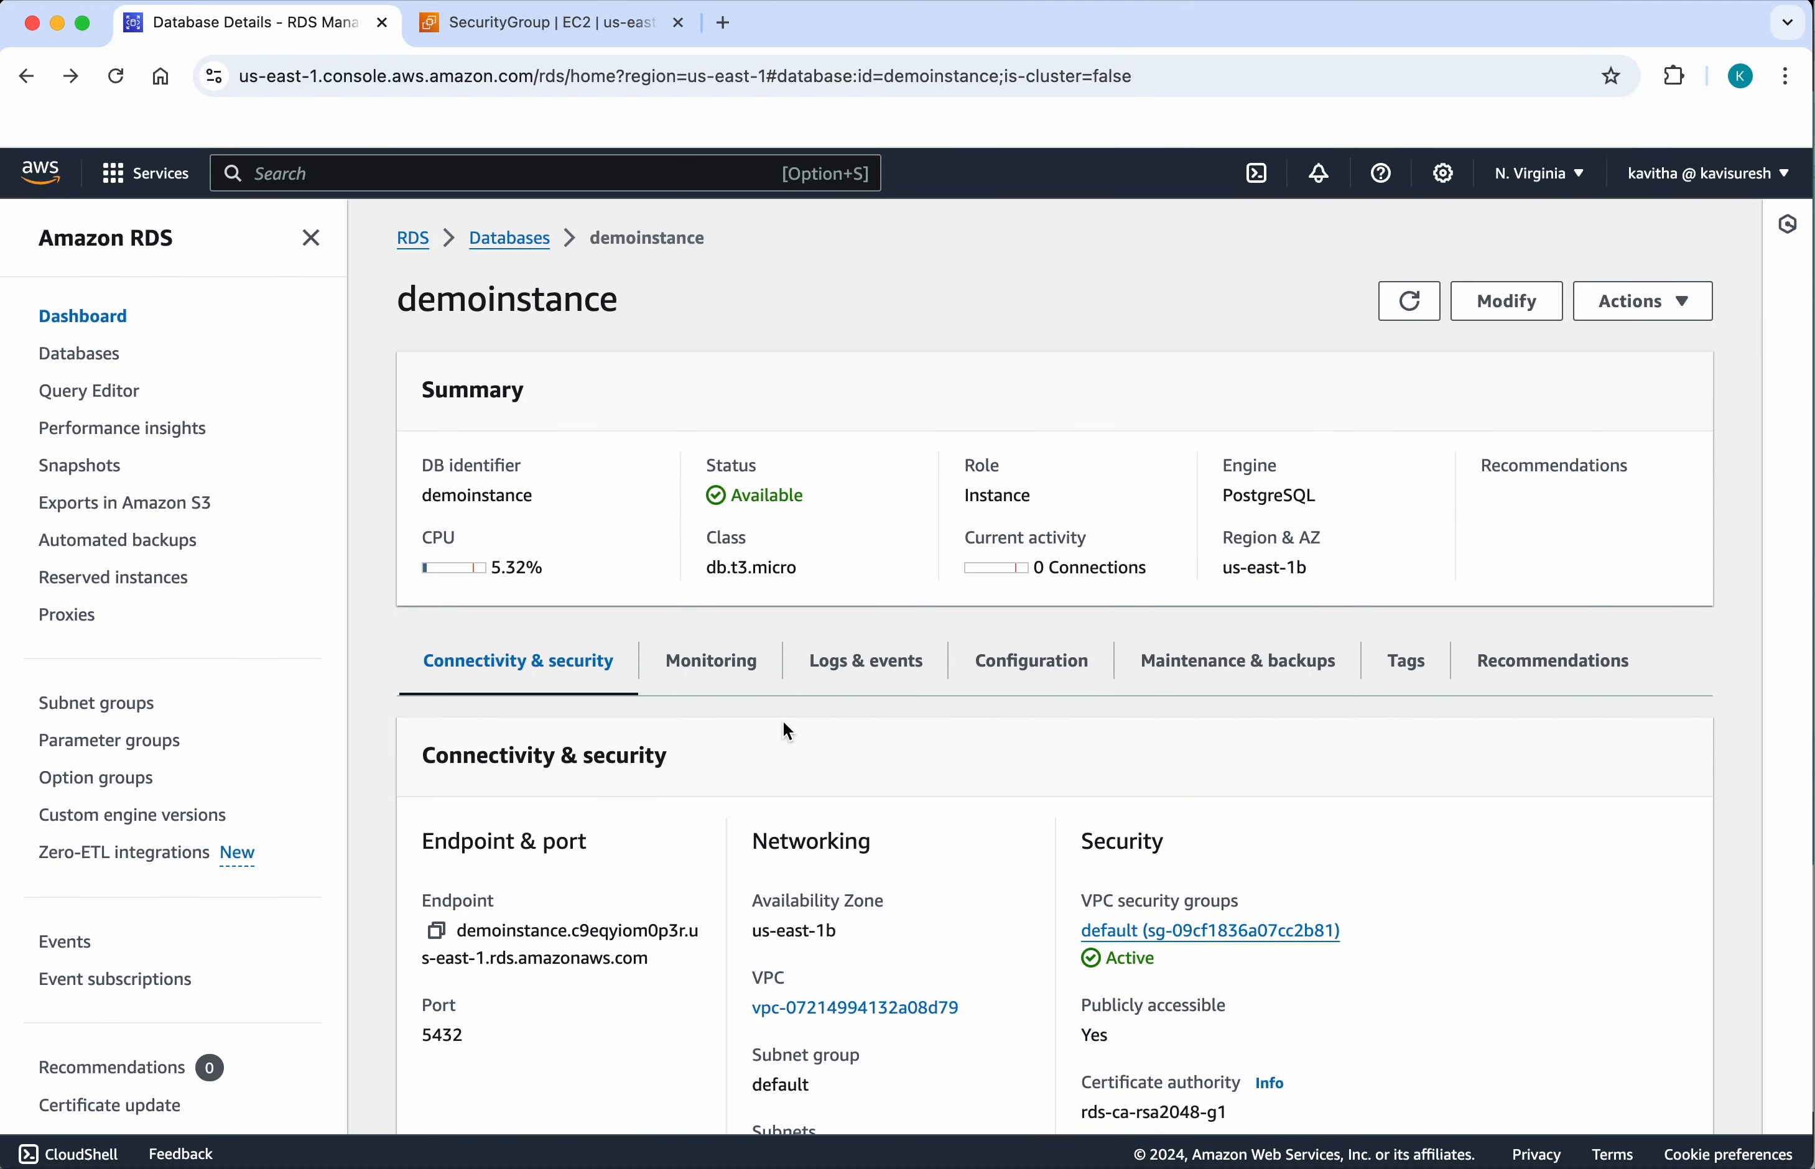
click(1687, 300)
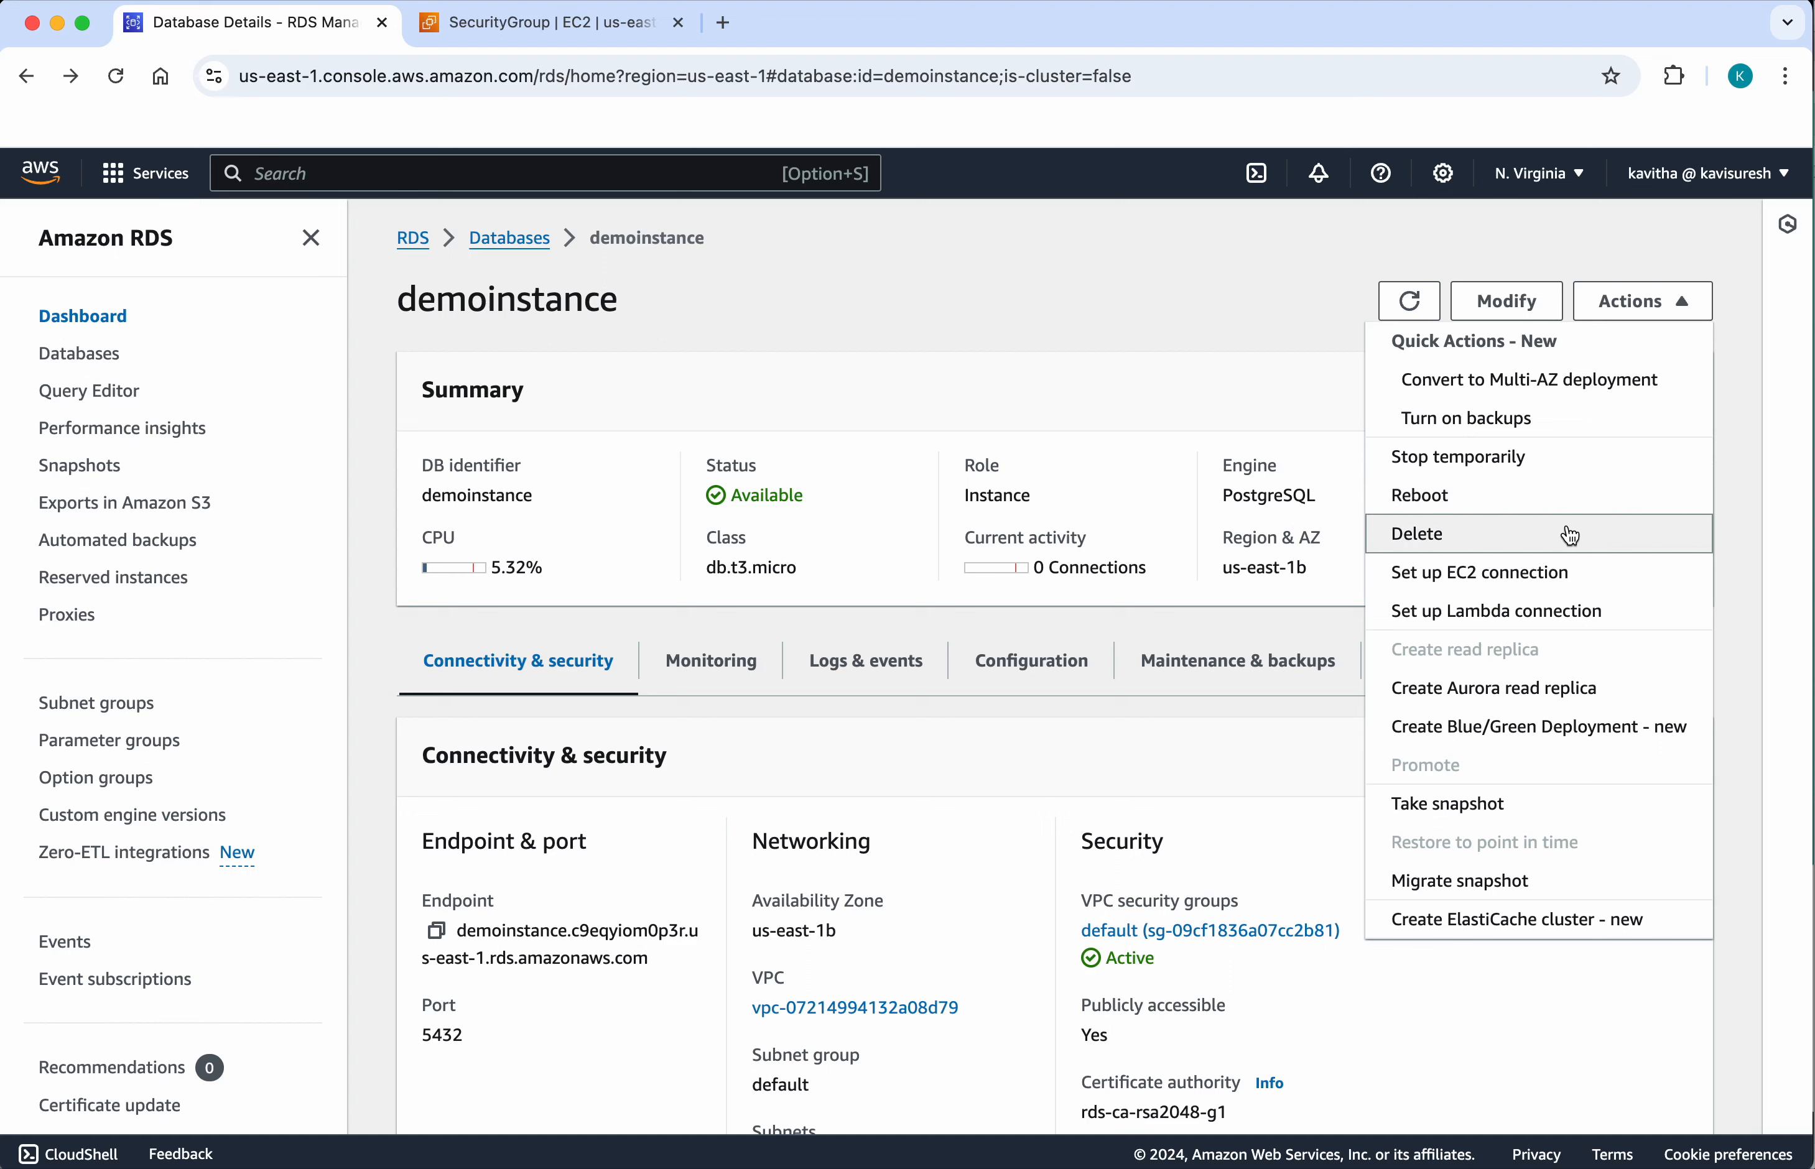
click(1570, 536)
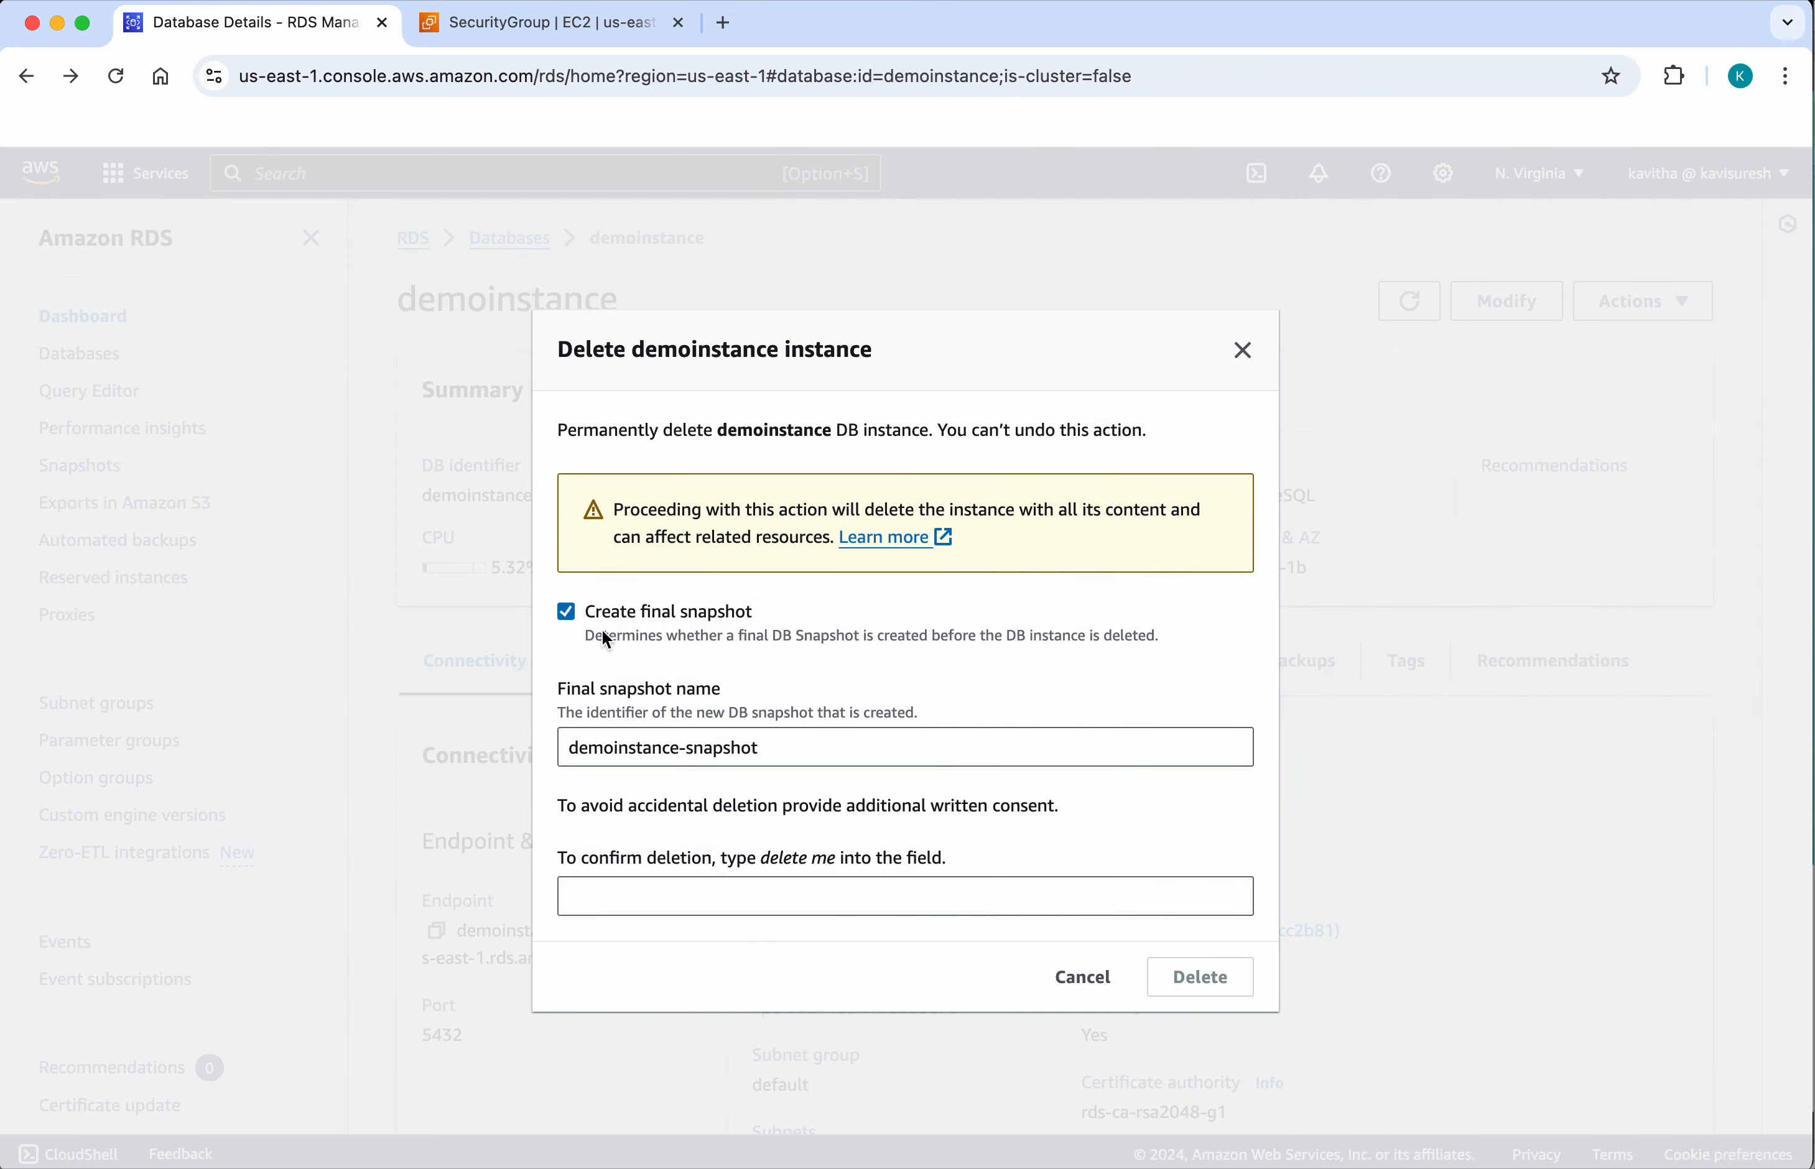
click(567, 612)
click(566, 632)
click(635, 797)
text(delete me)
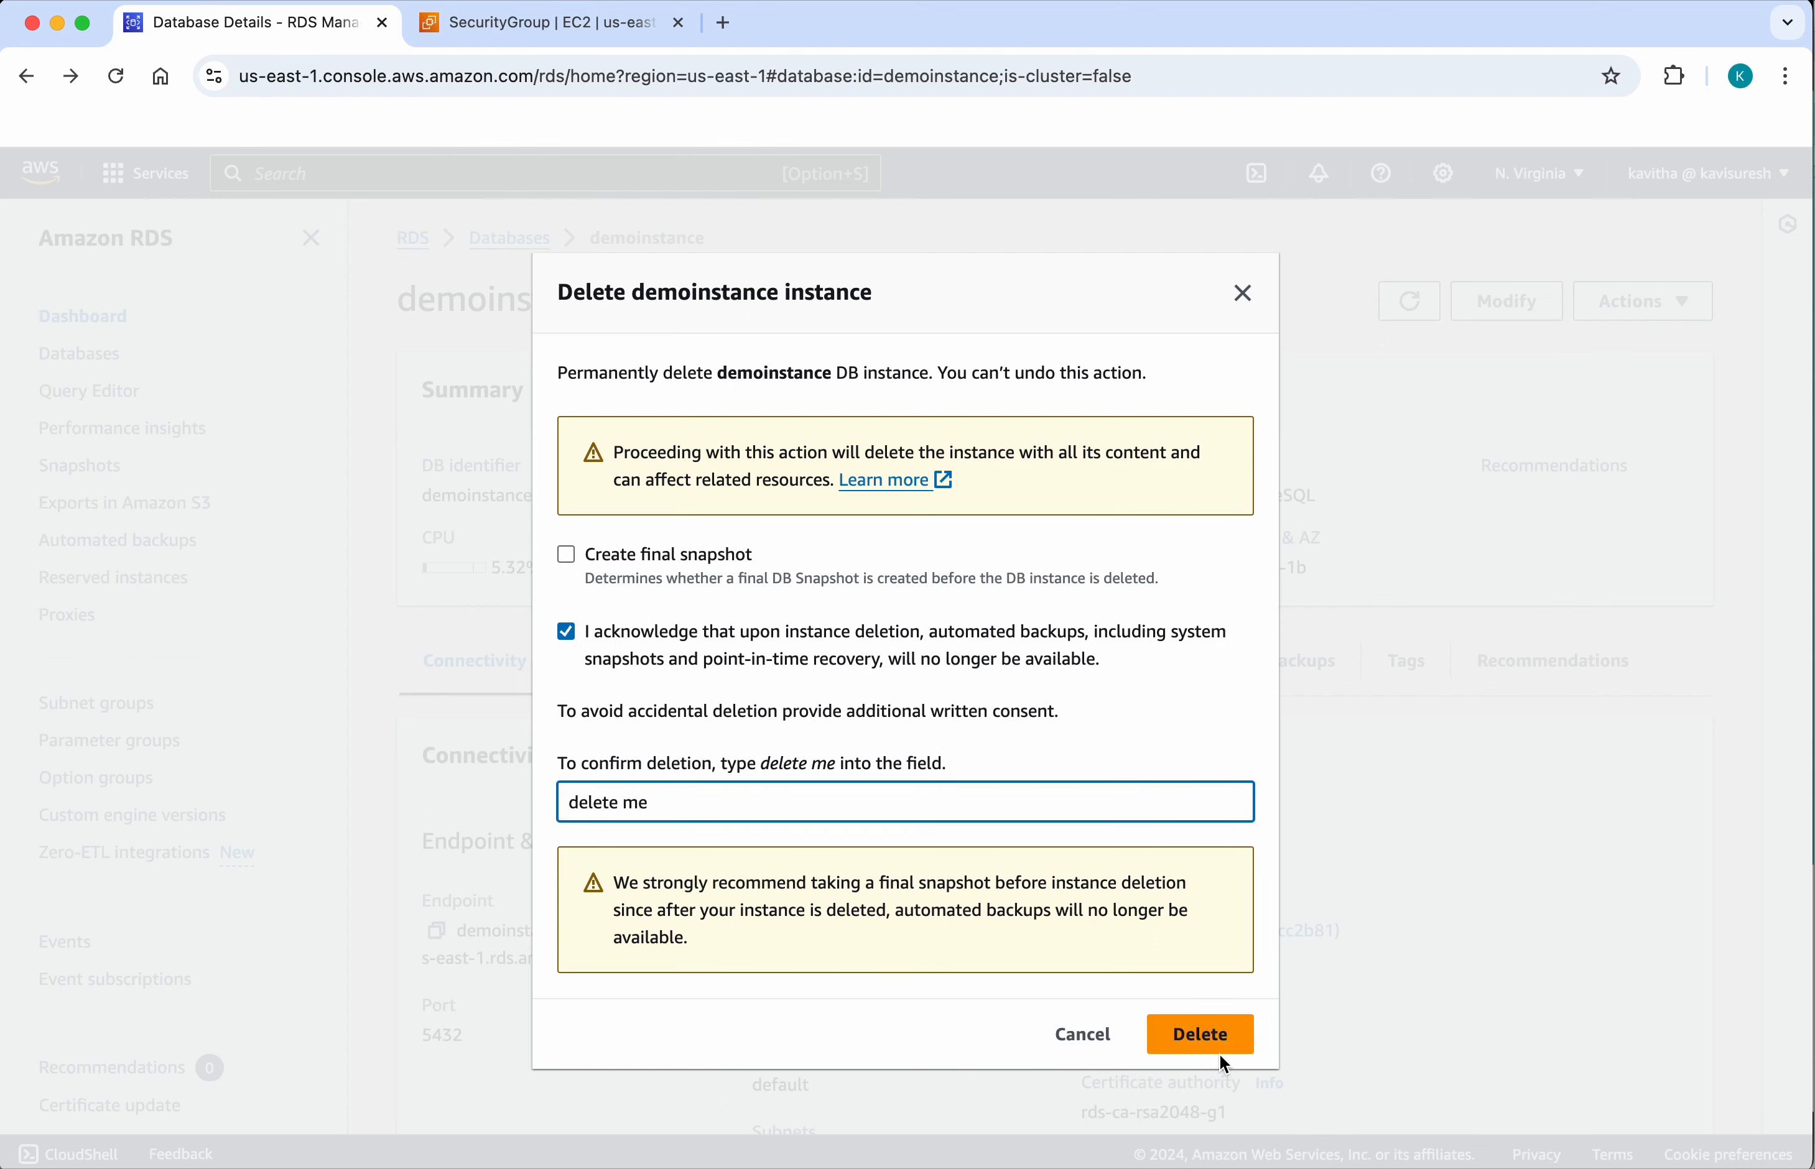
click(1212, 1041)
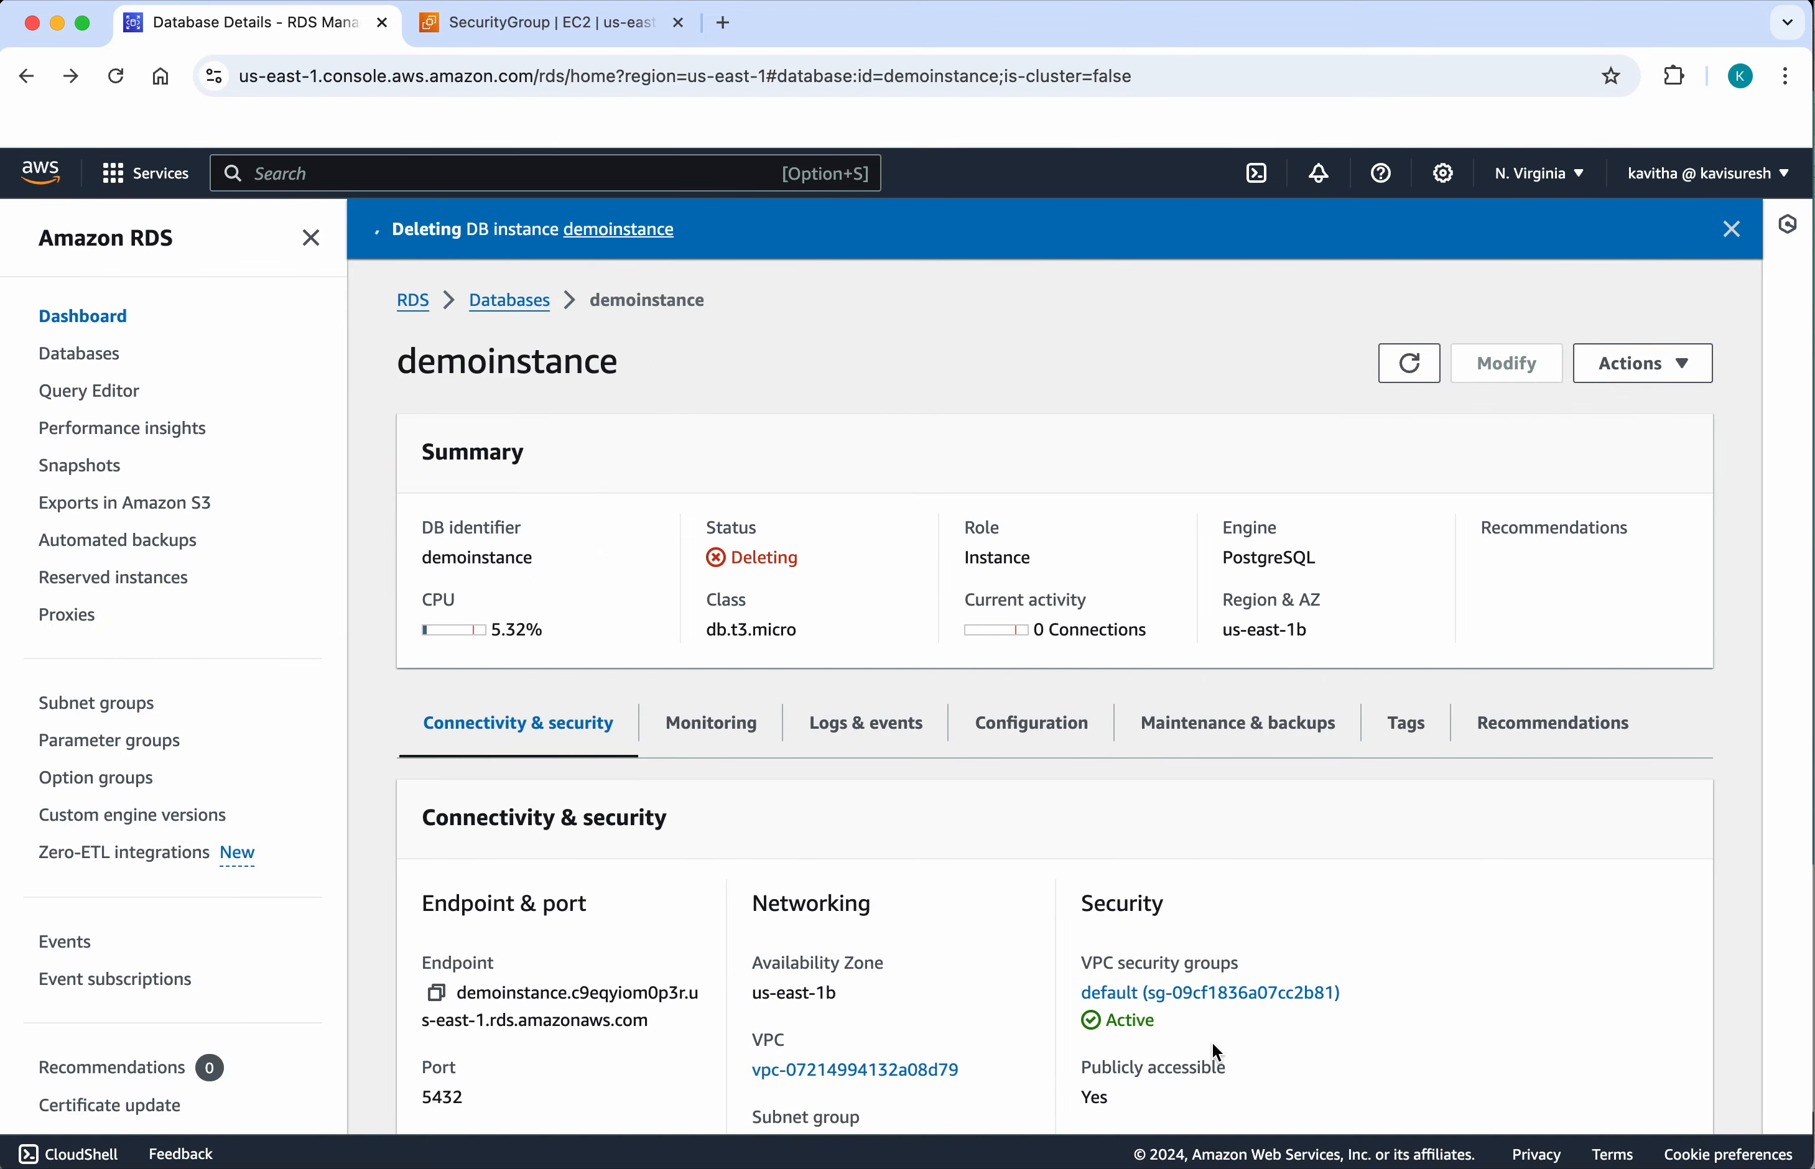